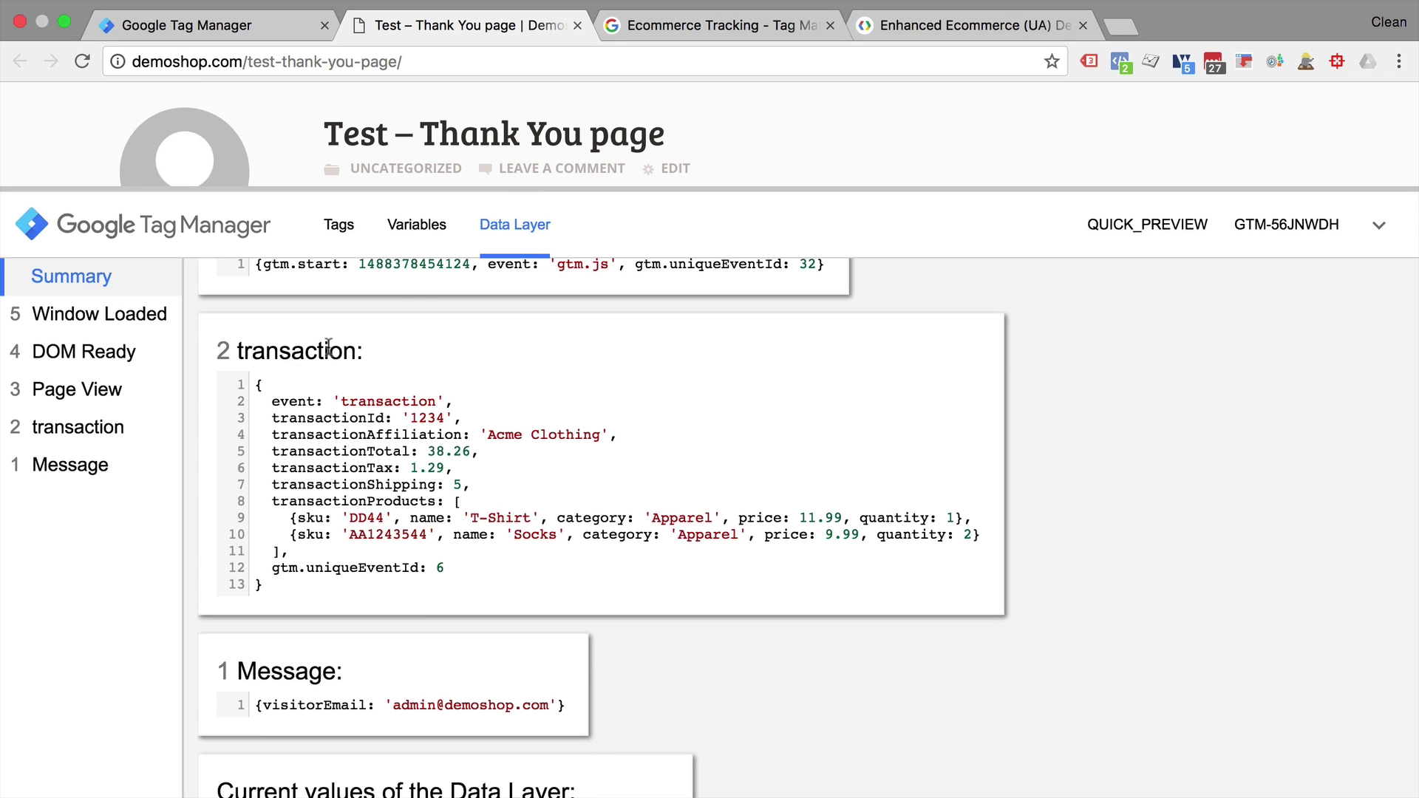
# Bring up the dataLayer.push purchase code in the Enhanced Ecommerce (UA) documentation.
pyautogui.hotkey('ctrl', 'Tab')
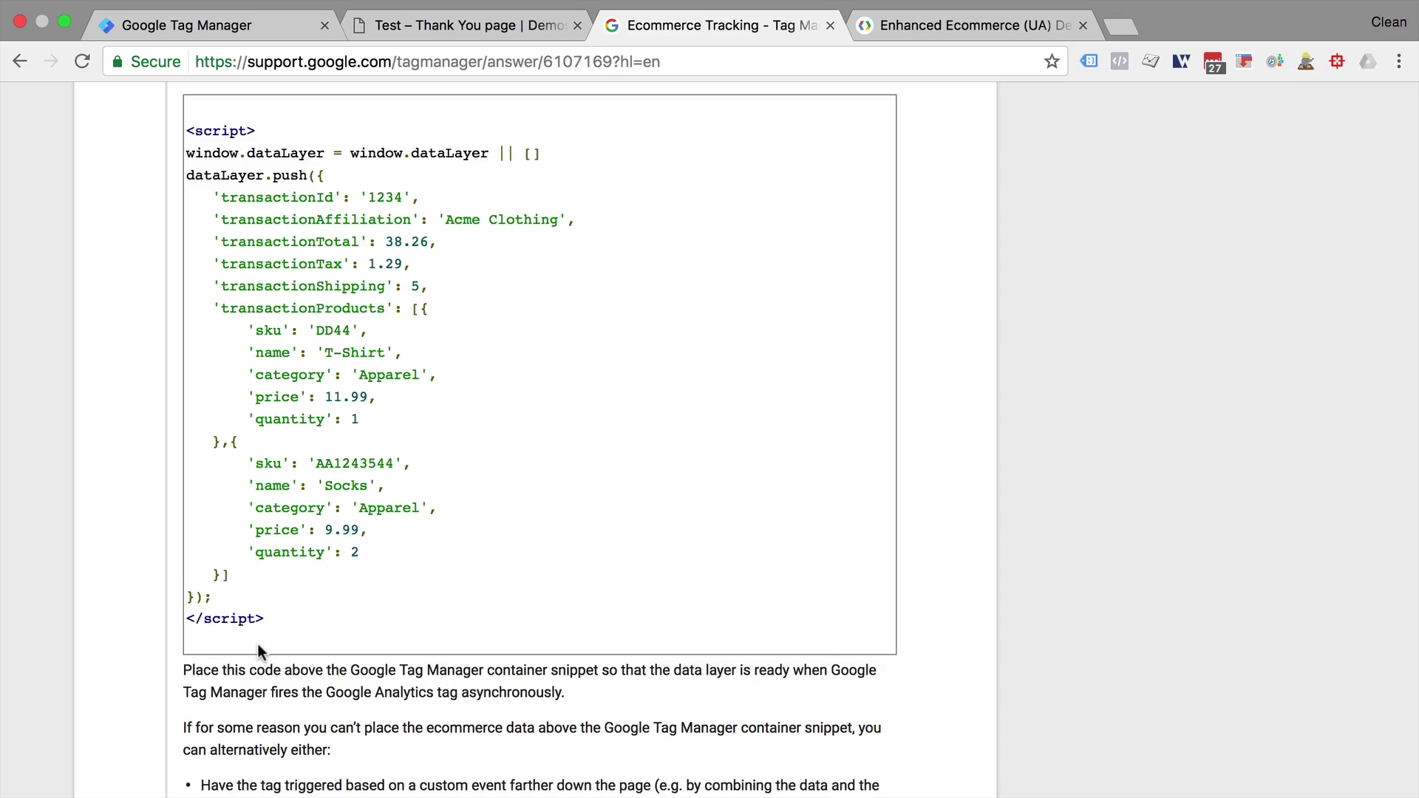
pyautogui.click(913, 39)
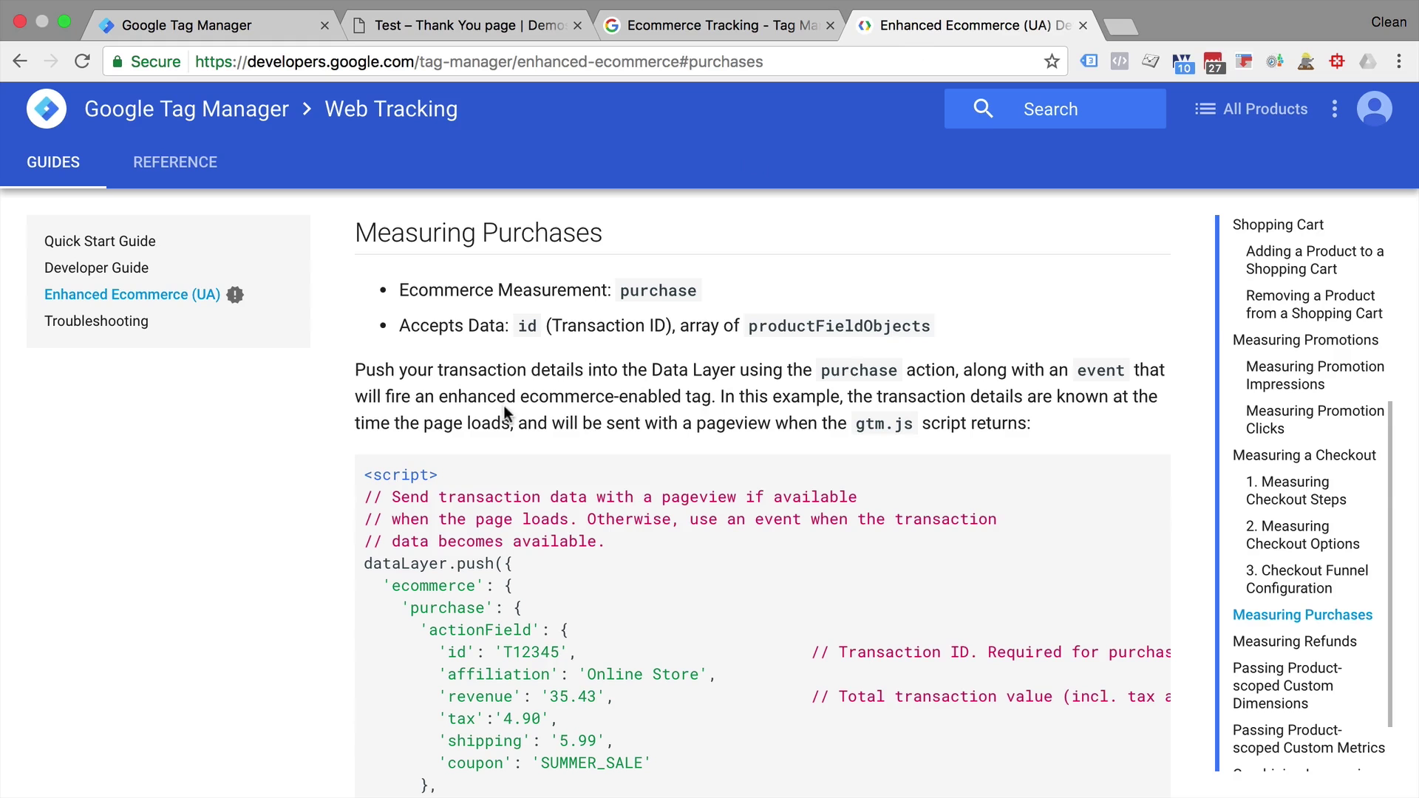
pyautogui.scroll(-4, 503, 406)
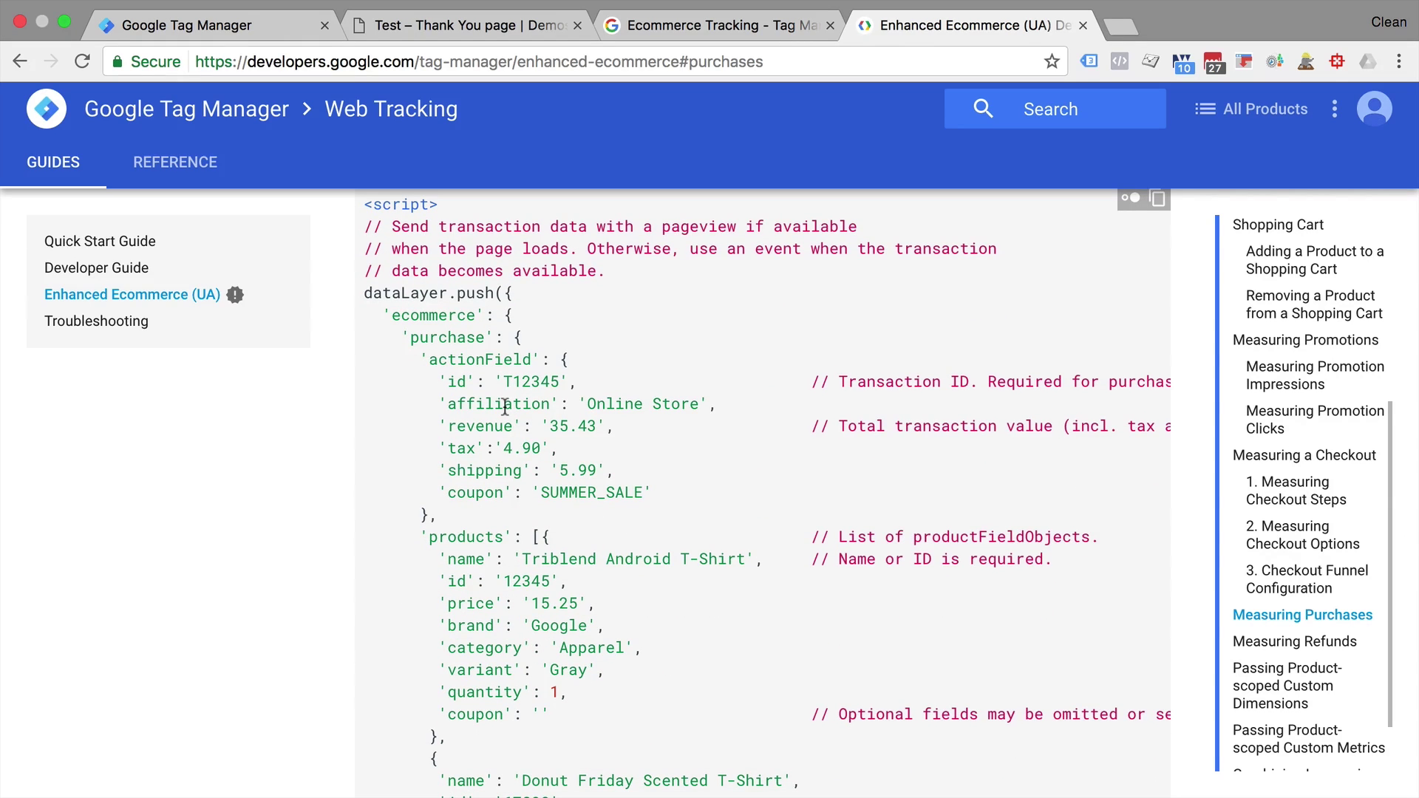
pyautogui.scroll(-1, 505, 405)
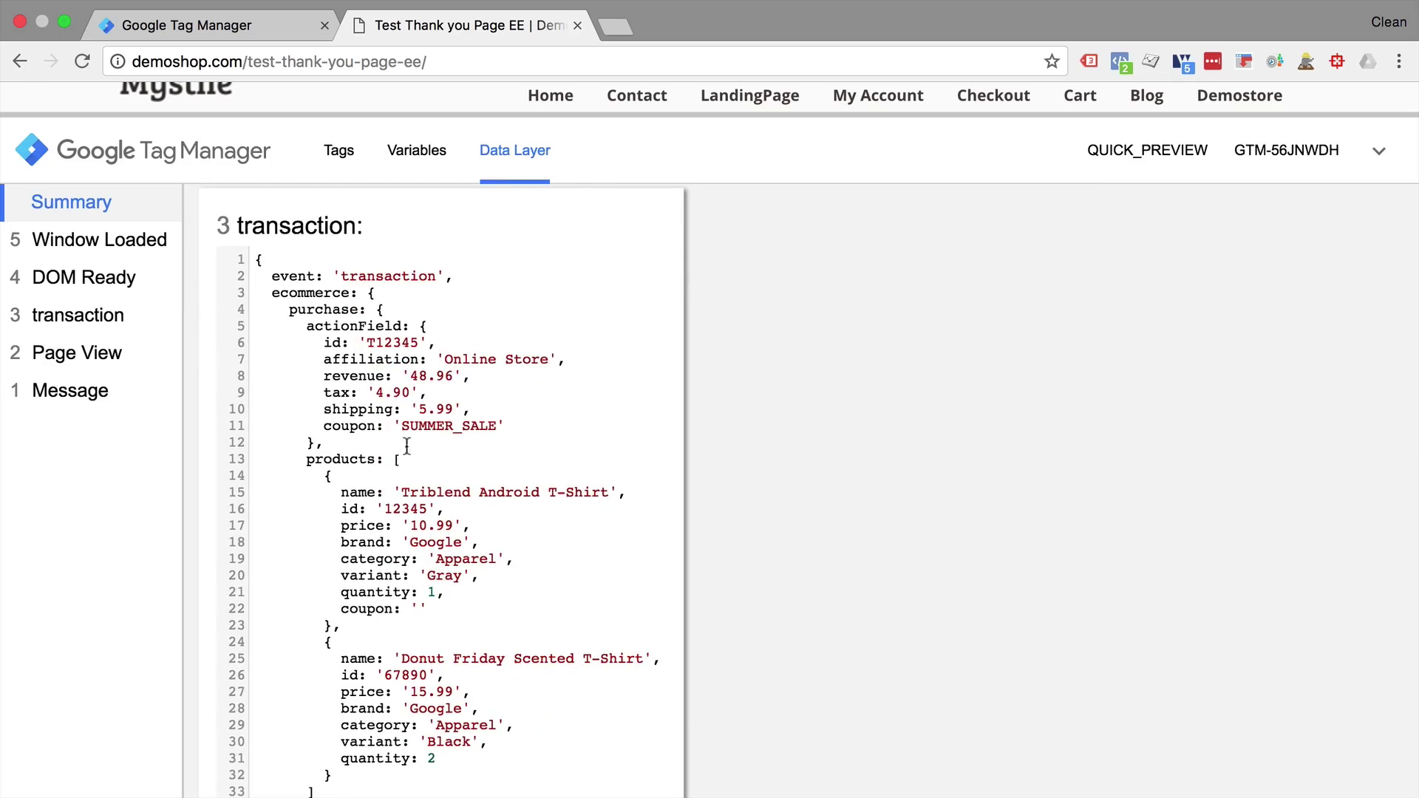
pyautogui.scroll(-4, 414, 562)
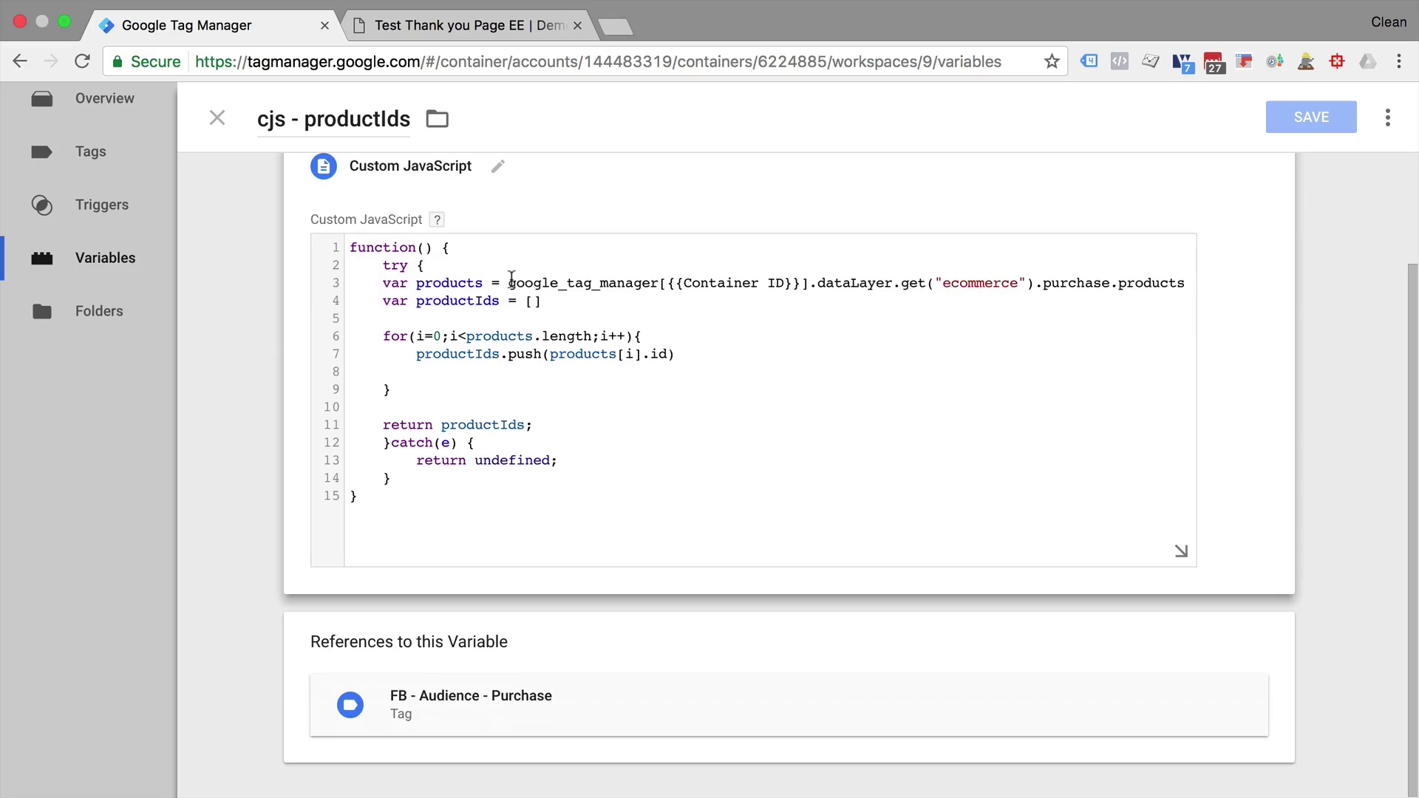
# Highlight the code line that reads products from the dataLayer.
pyautogui.moveTo(510, 283); pyautogui.dragTo(1034, 285)
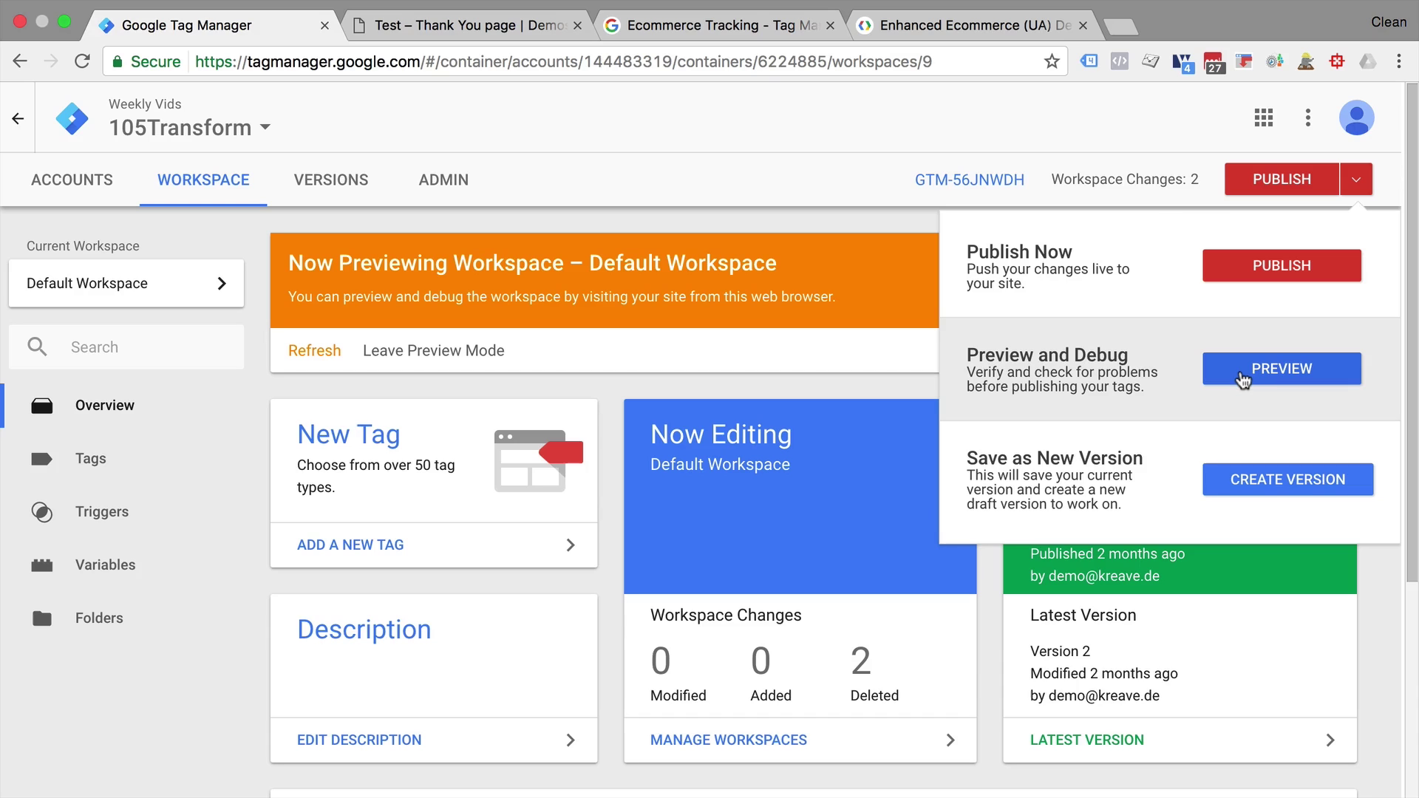
# Show the thank-you page's Data Layer in preview, enlarged to the 38.26 two-product transaction.
pyautogui.click(667, 155)
pyautogui.click(485, 33)
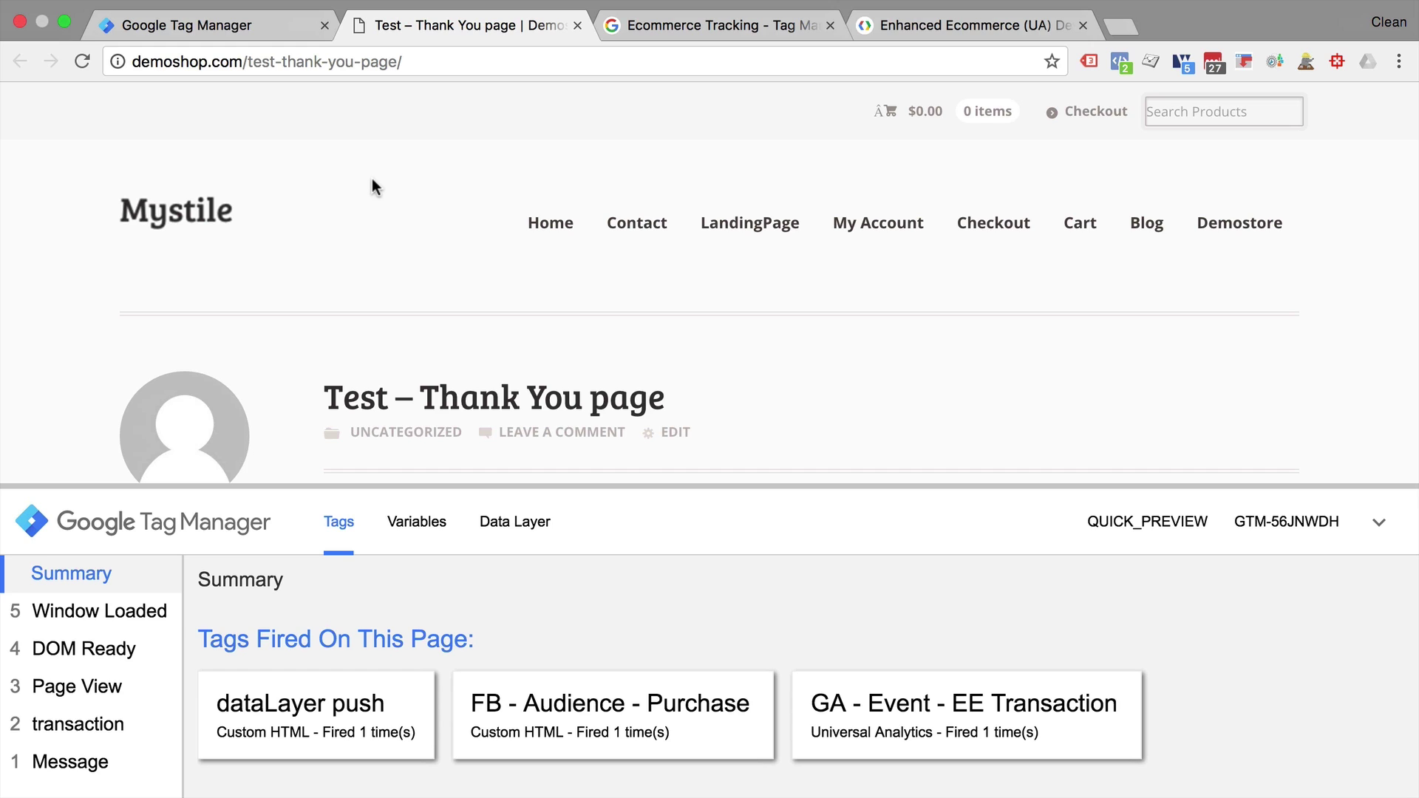
pyautogui.scroll(-5, 372, 181)
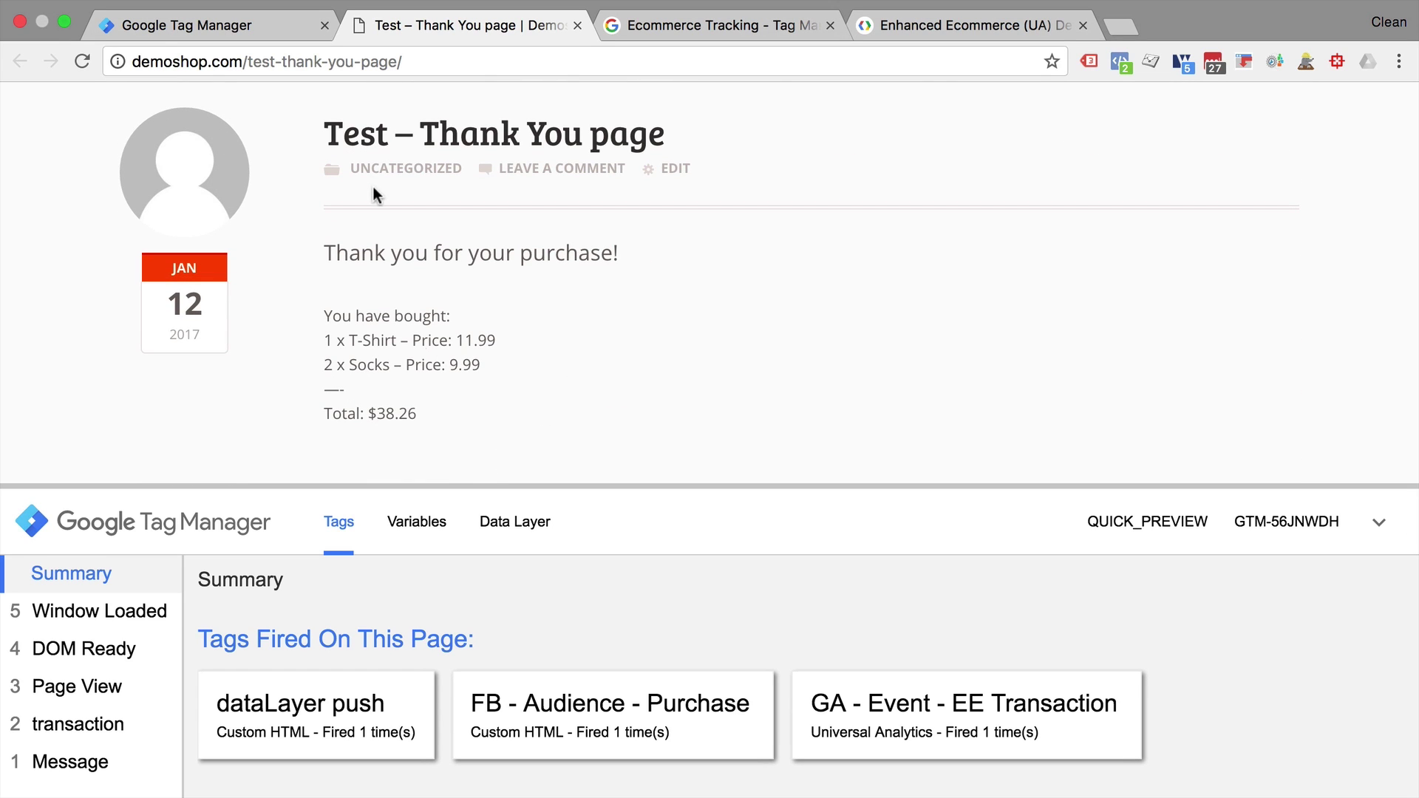
pyautogui.click(484, 522)
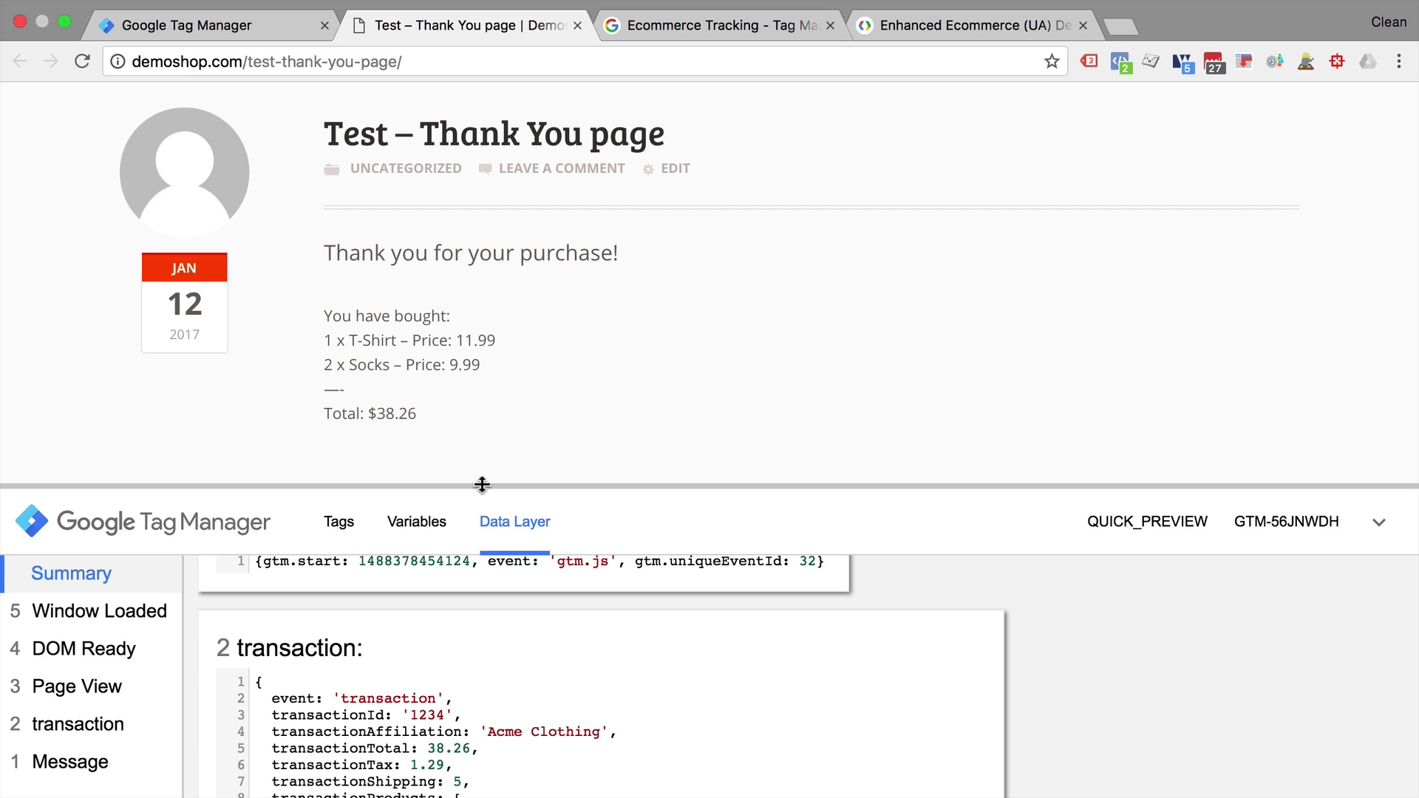
pyautogui.moveTo(482, 484); pyautogui.dragTo(517, 190)
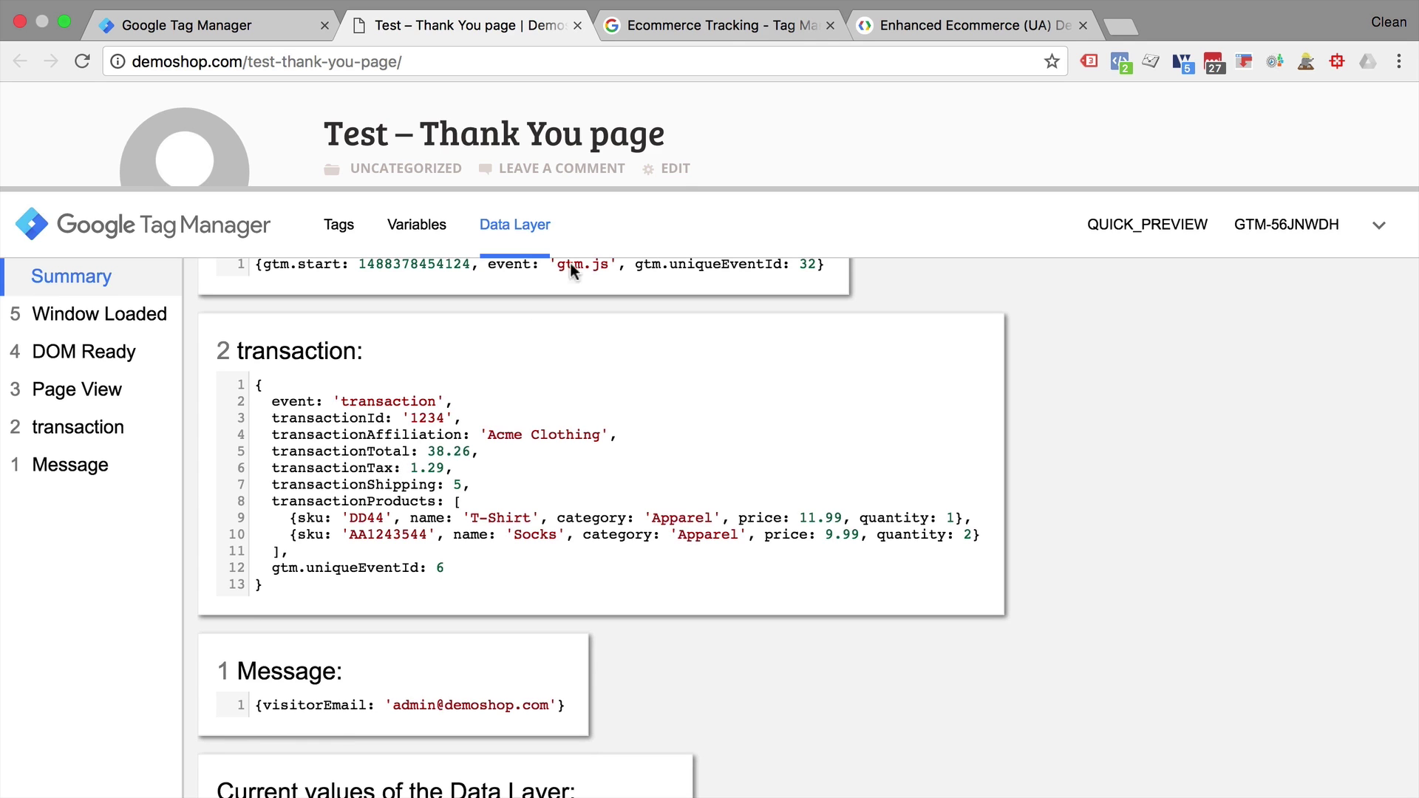
# Re-expand Standard Ecommerce and reach the dataLayer example with total 38.26, T-Shirt and Socks.
pyautogui.click(729, 30)
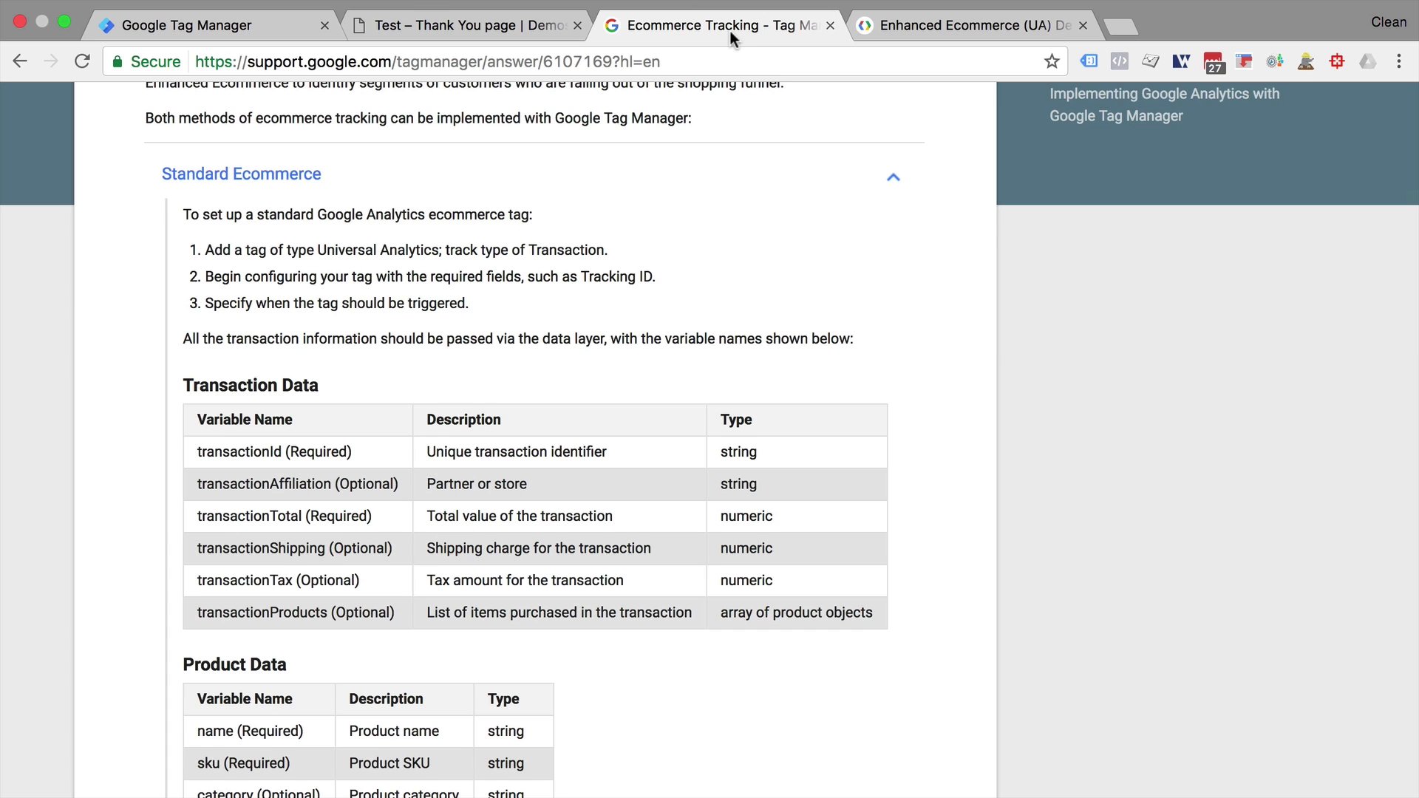
pyautogui.scroll(3, 618, 194)
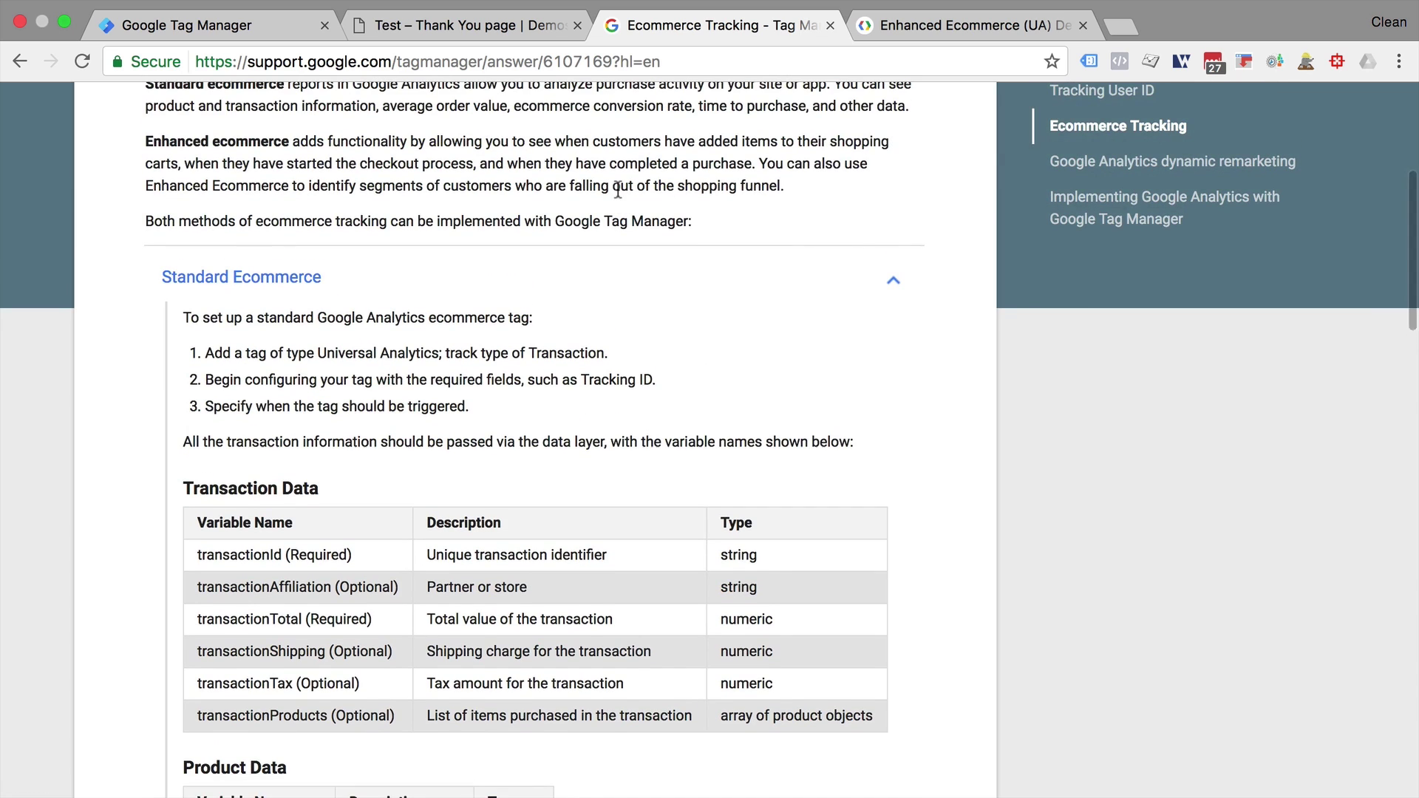
pyautogui.click(509, 294)
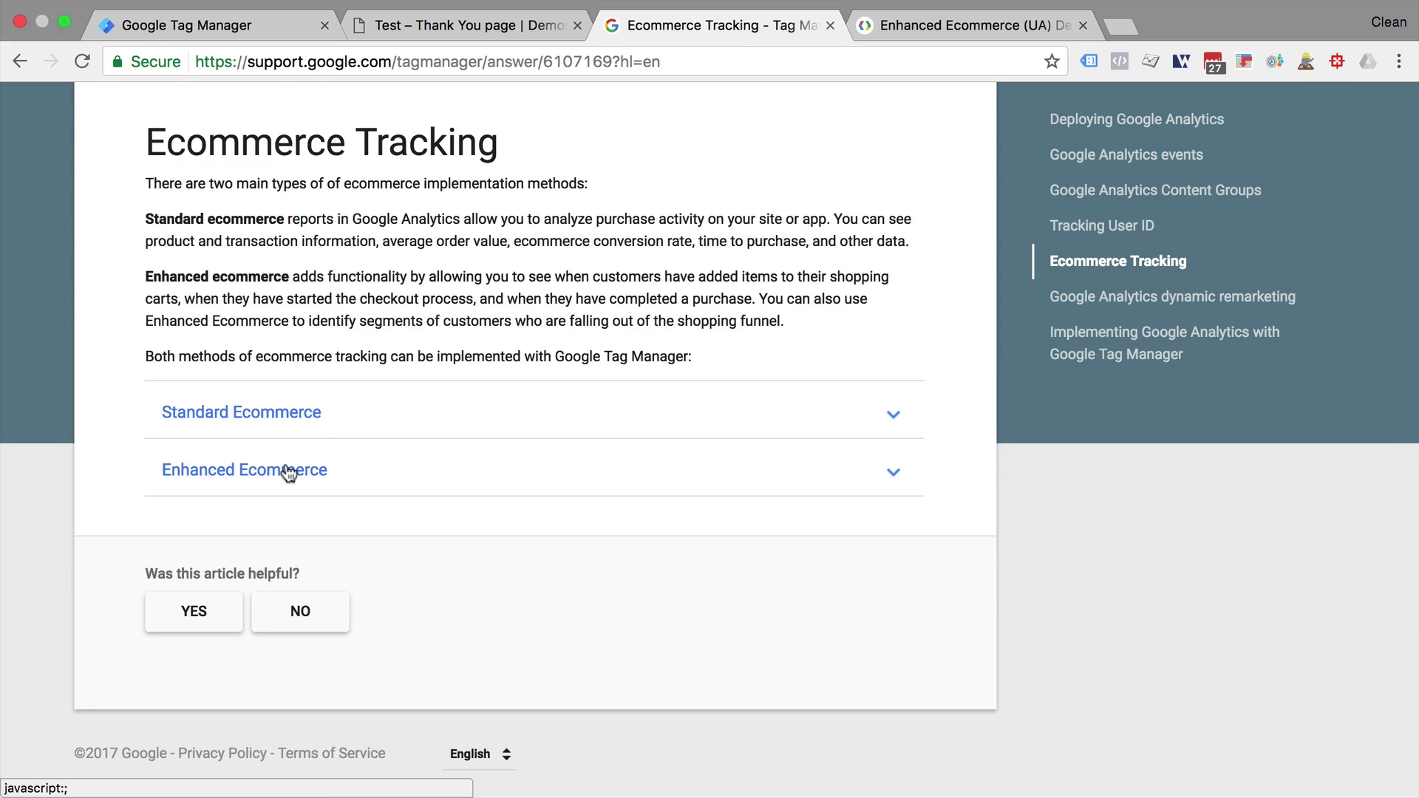
pyautogui.click(322, 424)
pyautogui.scroll(-2, 321, 418)
pyautogui.scroll(-6, 320, 418)
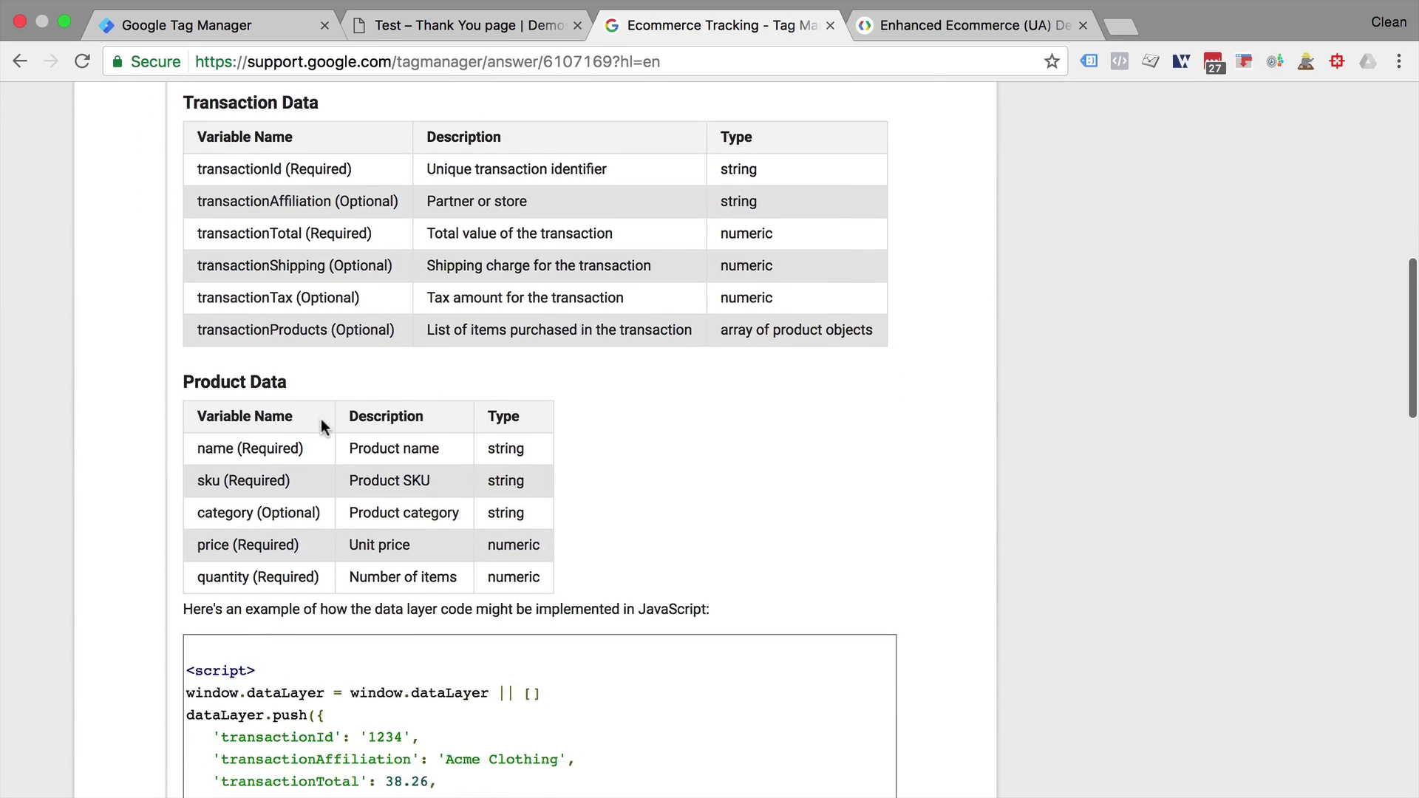
pyautogui.scroll(-5, 321, 418)
pyautogui.scroll(-2, 321, 418)
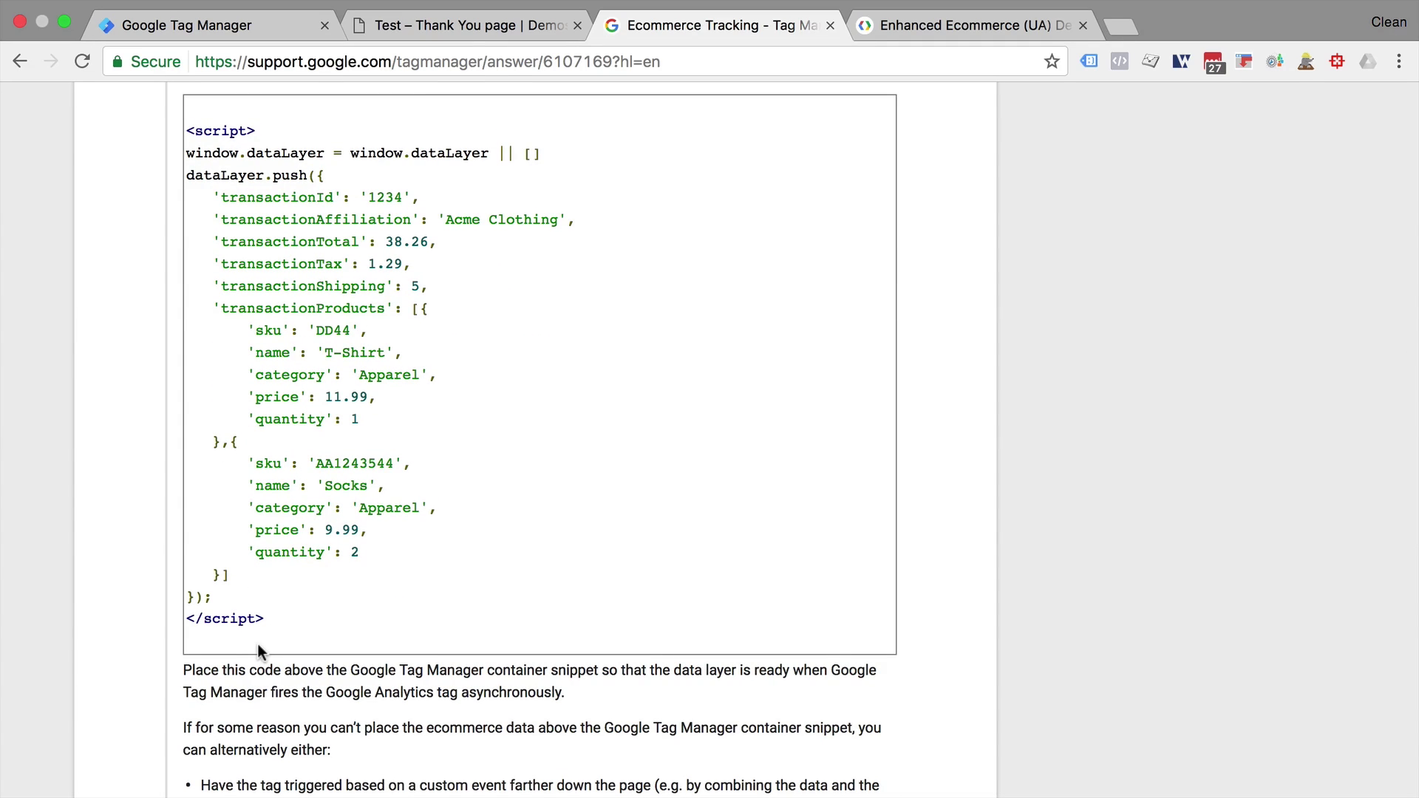
# Bring up the purchase code in the Enhanced Ecommerce (UA) documentation.
pyautogui.click(913, 39)
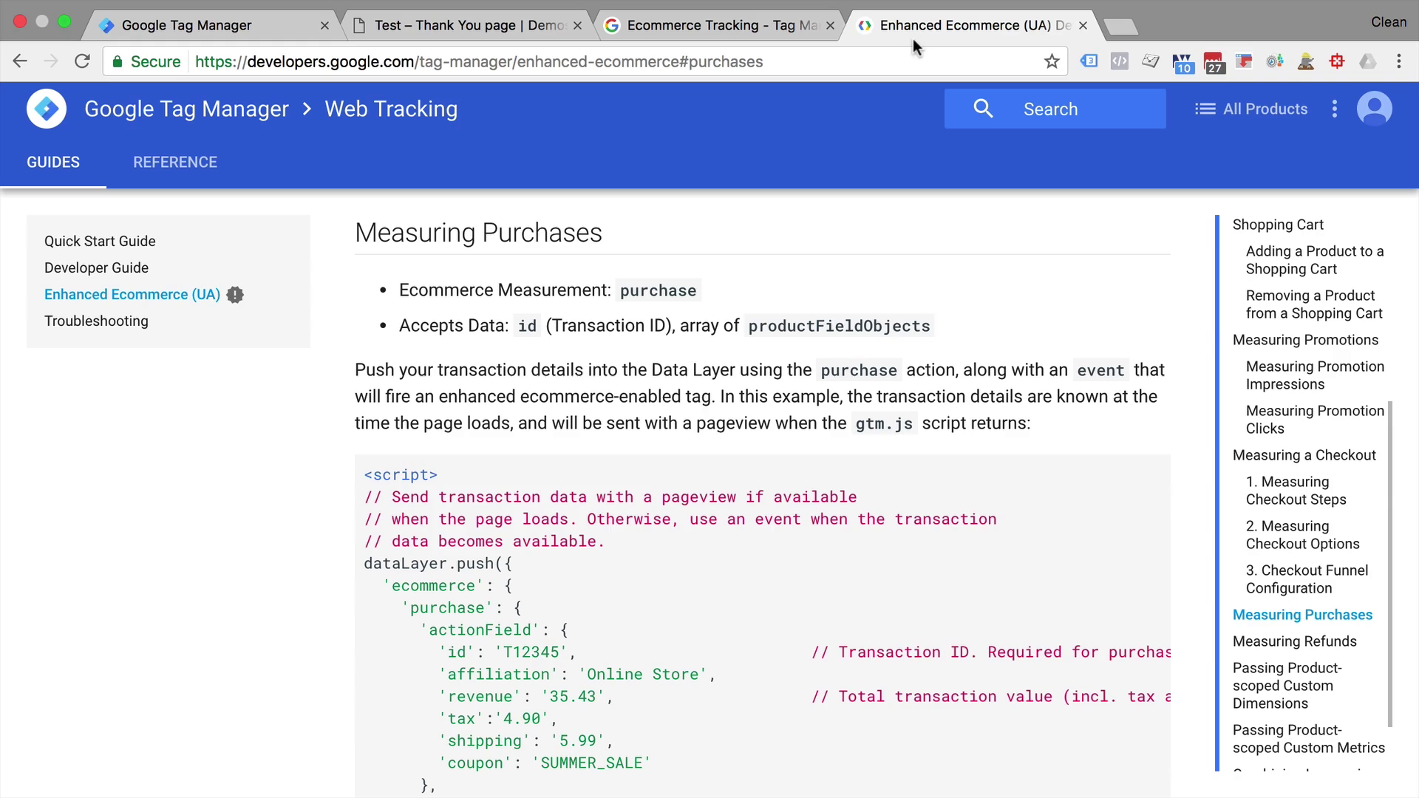
pyautogui.scroll(-3, 506, 403)
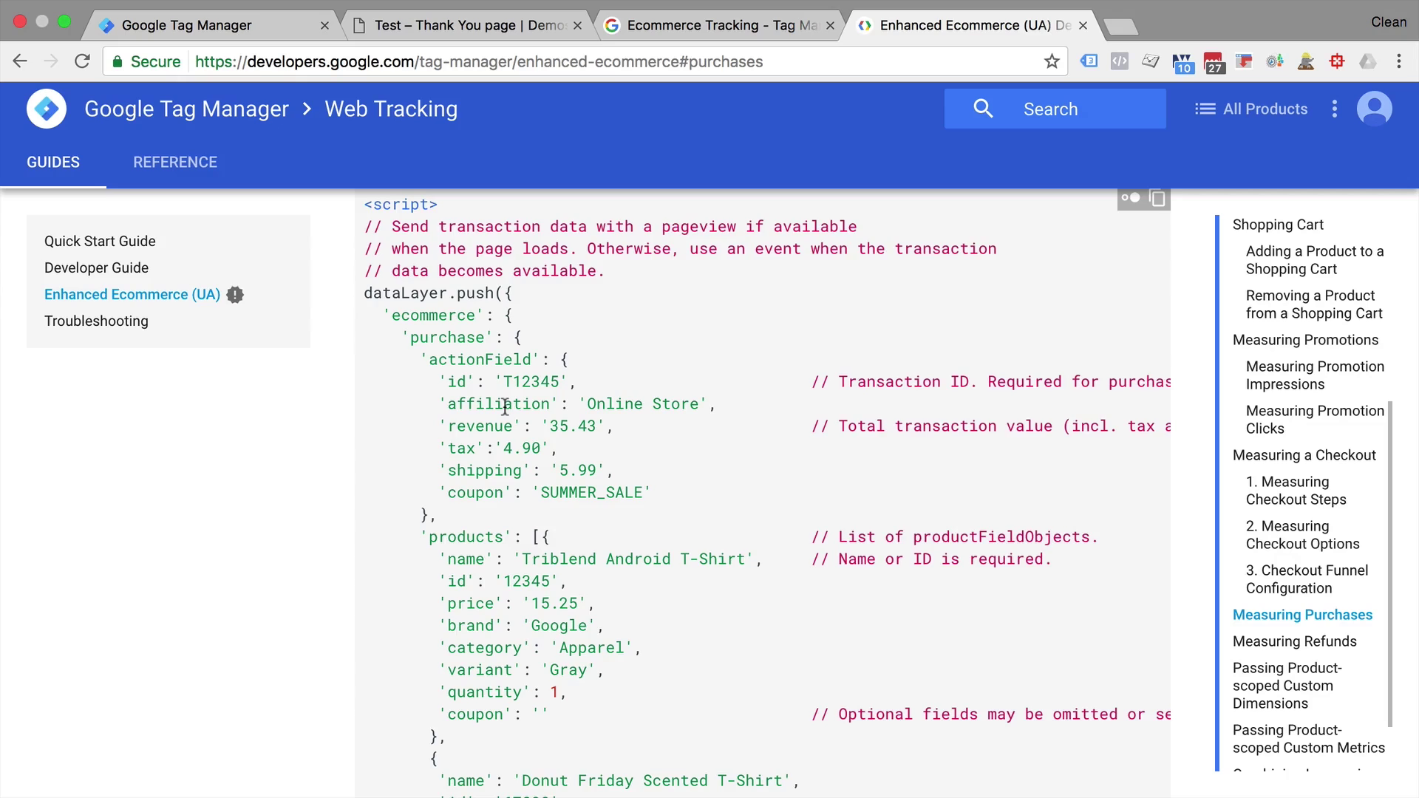
pyautogui.scroll(-1, 505, 406)
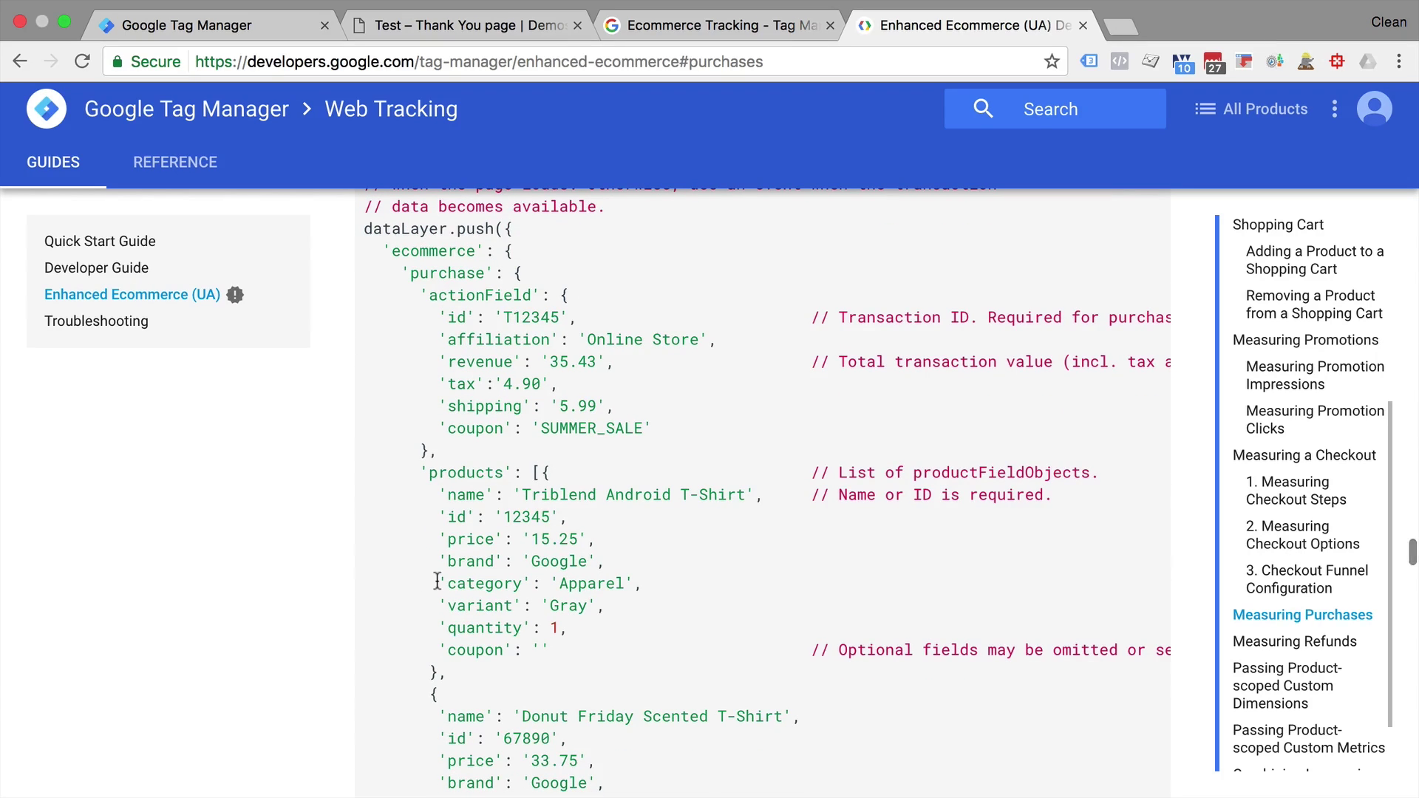
# Compare it against the thank-you page's 38.26 transaction data layer, ending on the thank-you page.
pyautogui.click(510, 27)
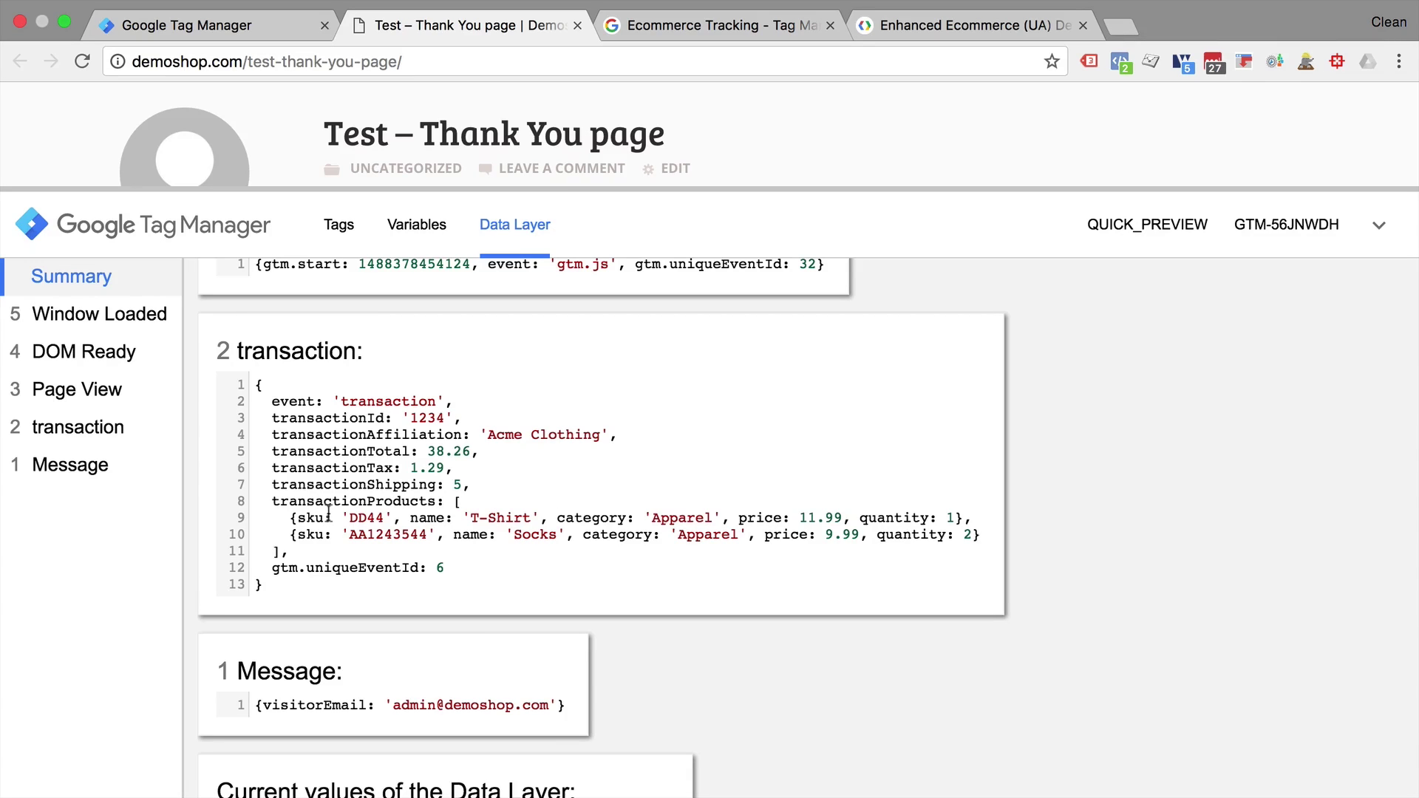
pyautogui.click(983, 25)
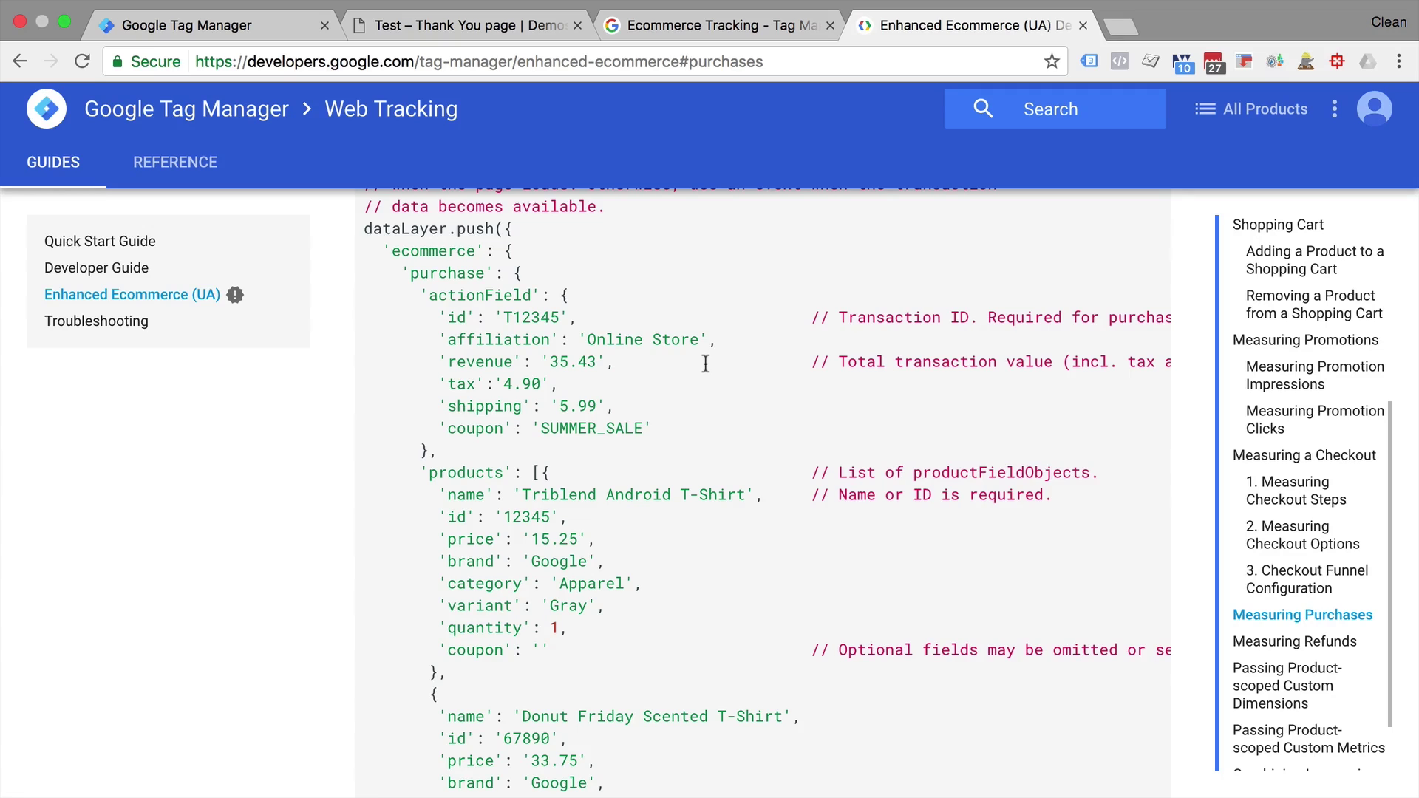
pyautogui.click(516, 34)
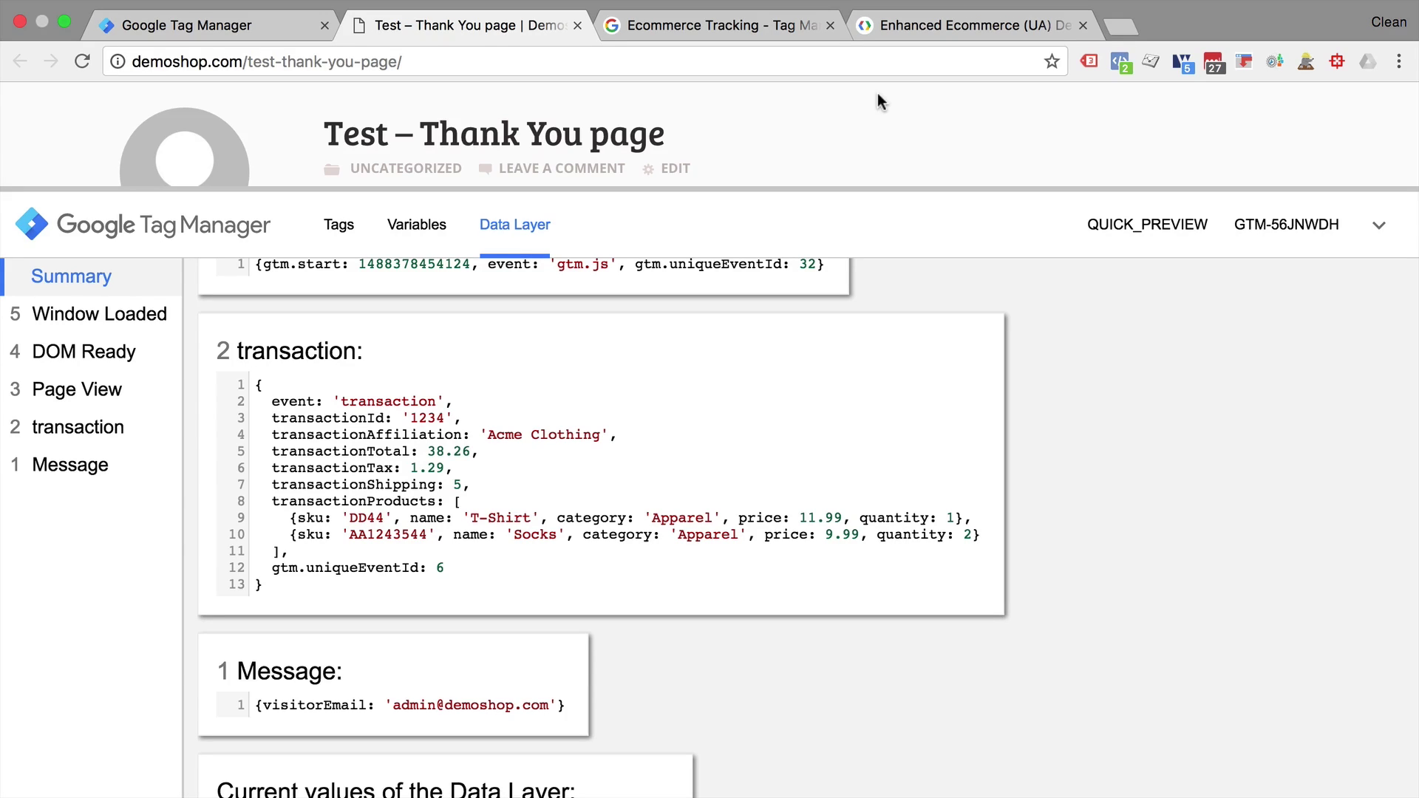
# Open the 'cjs - ee transaction object' variable from the workspace's variable list.
pyautogui.click(286, 34)
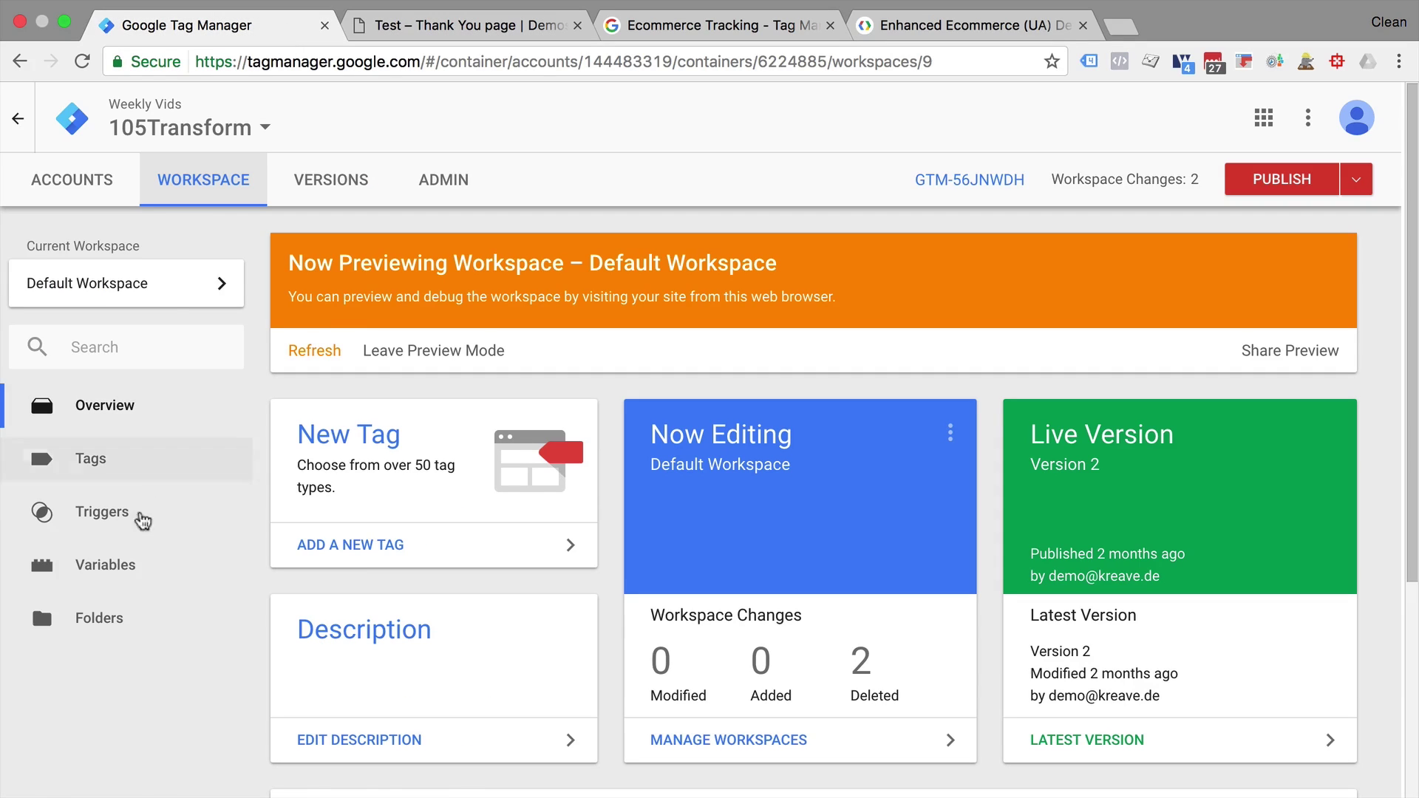
pyautogui.click(125, 563)
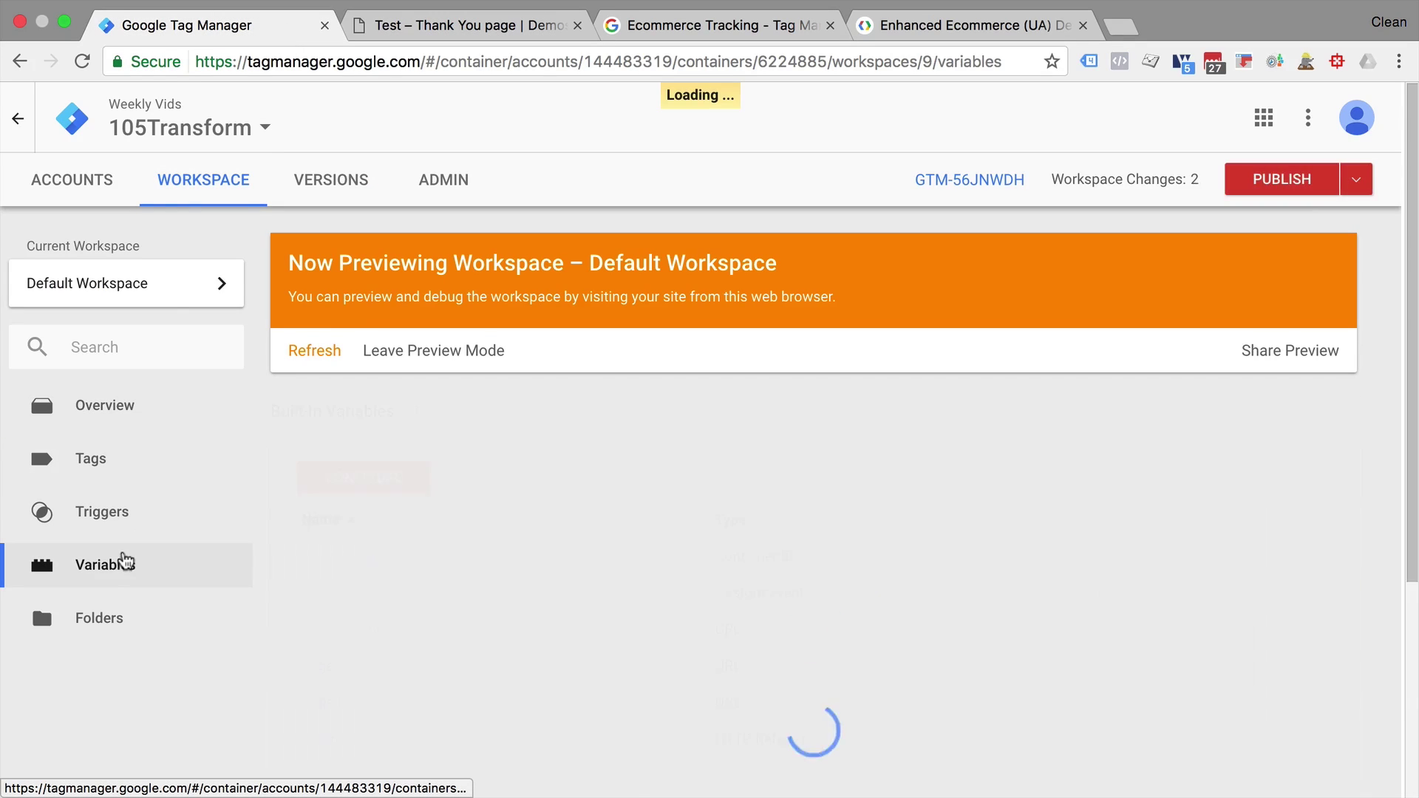
pyautogui.scroll(-5, 282, 564)
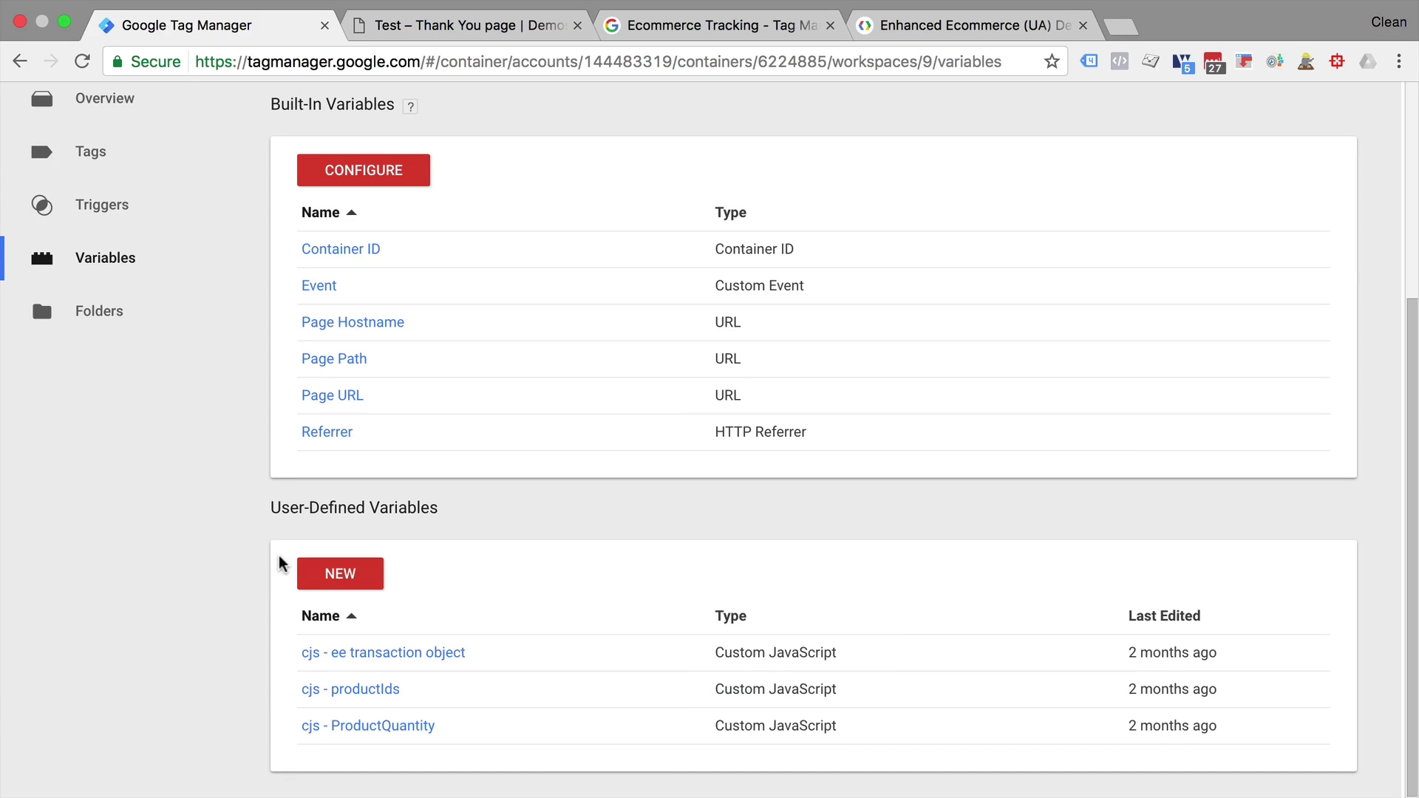
pyautogui.click(318, 662)
# Highlight the returned ecommerce purchase object in the variable's code.
pyautogui.click(419, 433)
pyautogui.scroll(-2, 419, 431)
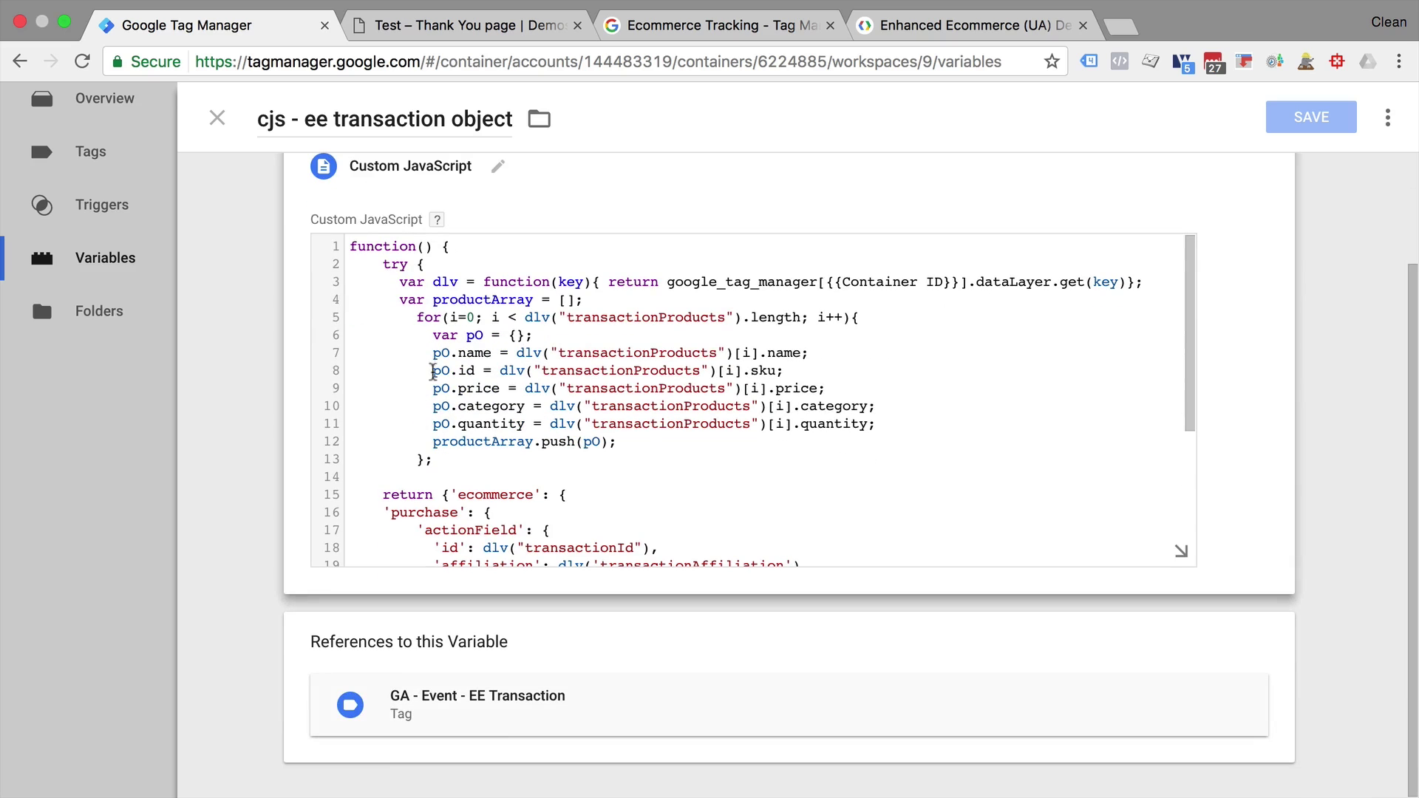
pyautogui.moveTo(417, 318); pyautogui.dragTo(879, 434)
pyautogui.click(869, 436)
pyautogui.scroll(-3, 803, 447)
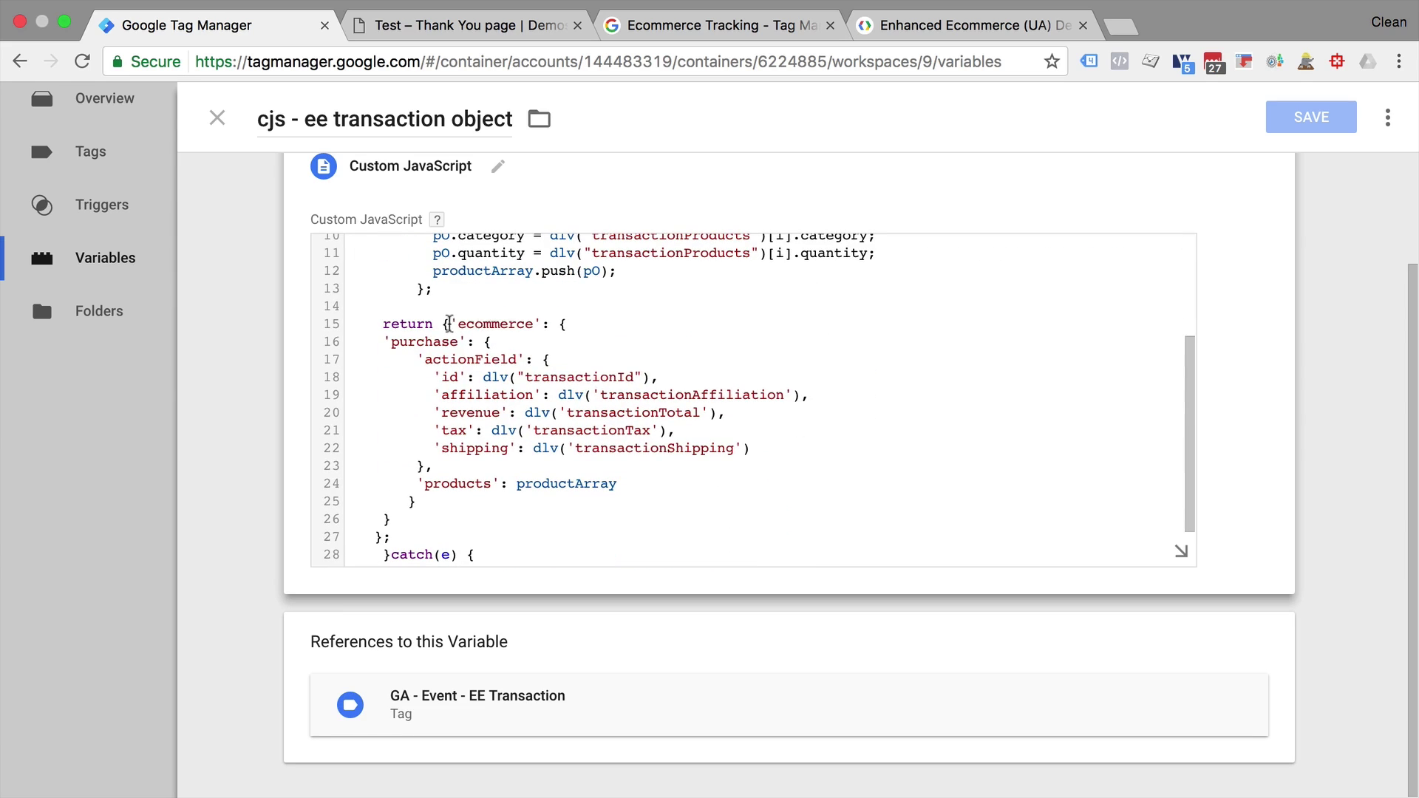
pyautogui.moveTo(444, 324); pyautogui.dragTo(633, 484)
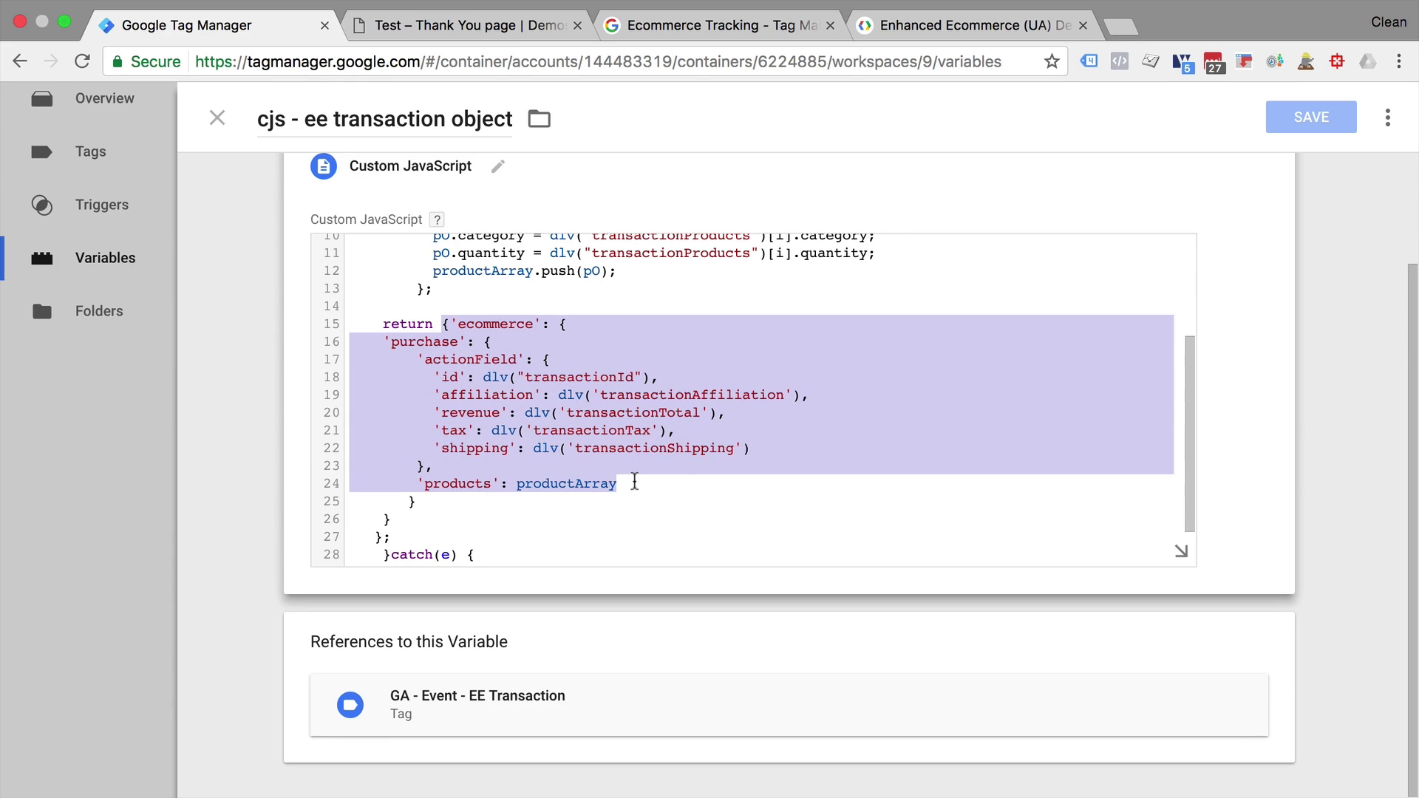
pyautogui.click(634, 481)
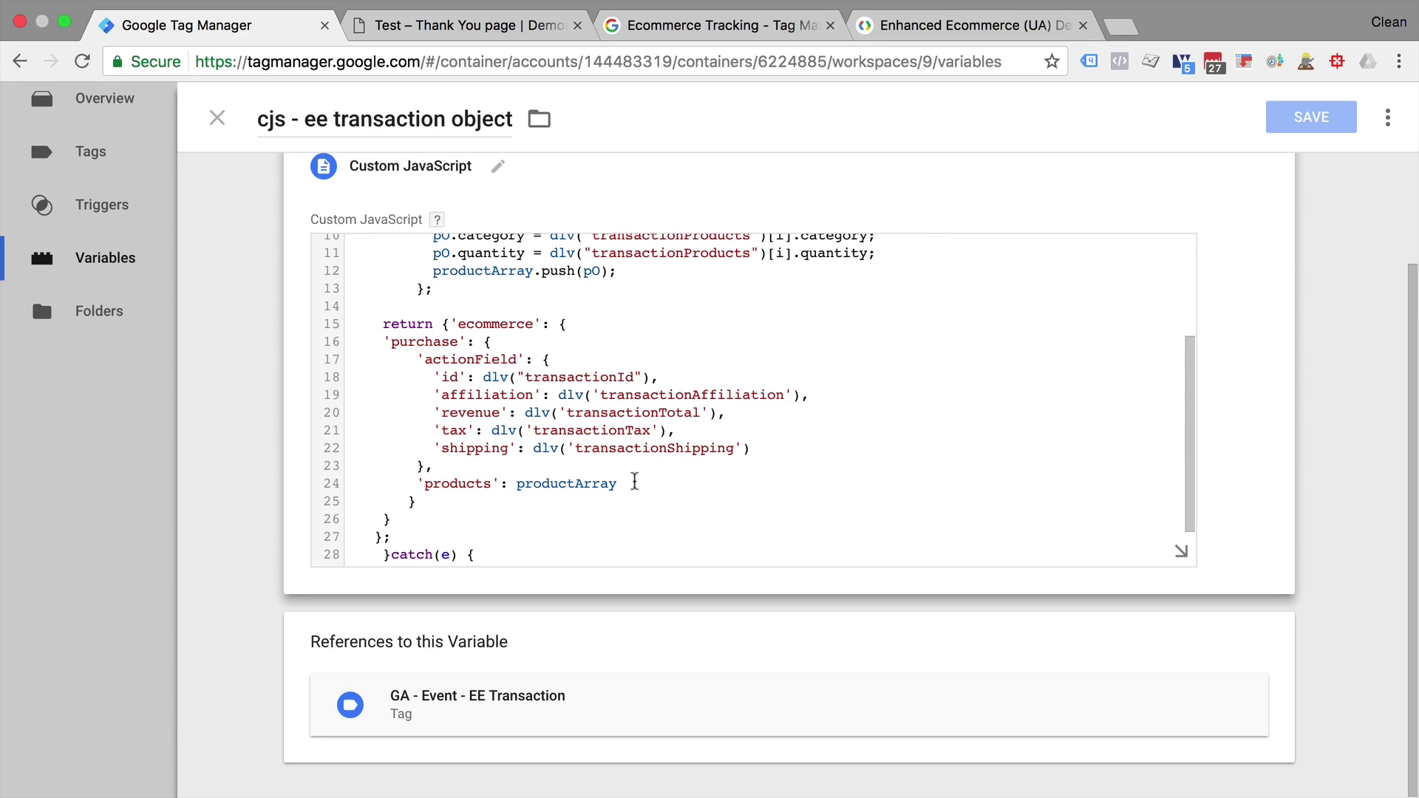
# In preview, highlight the transaction message's full 'cjs - ee transaction object' value.
pyautogui.click(456, 33)
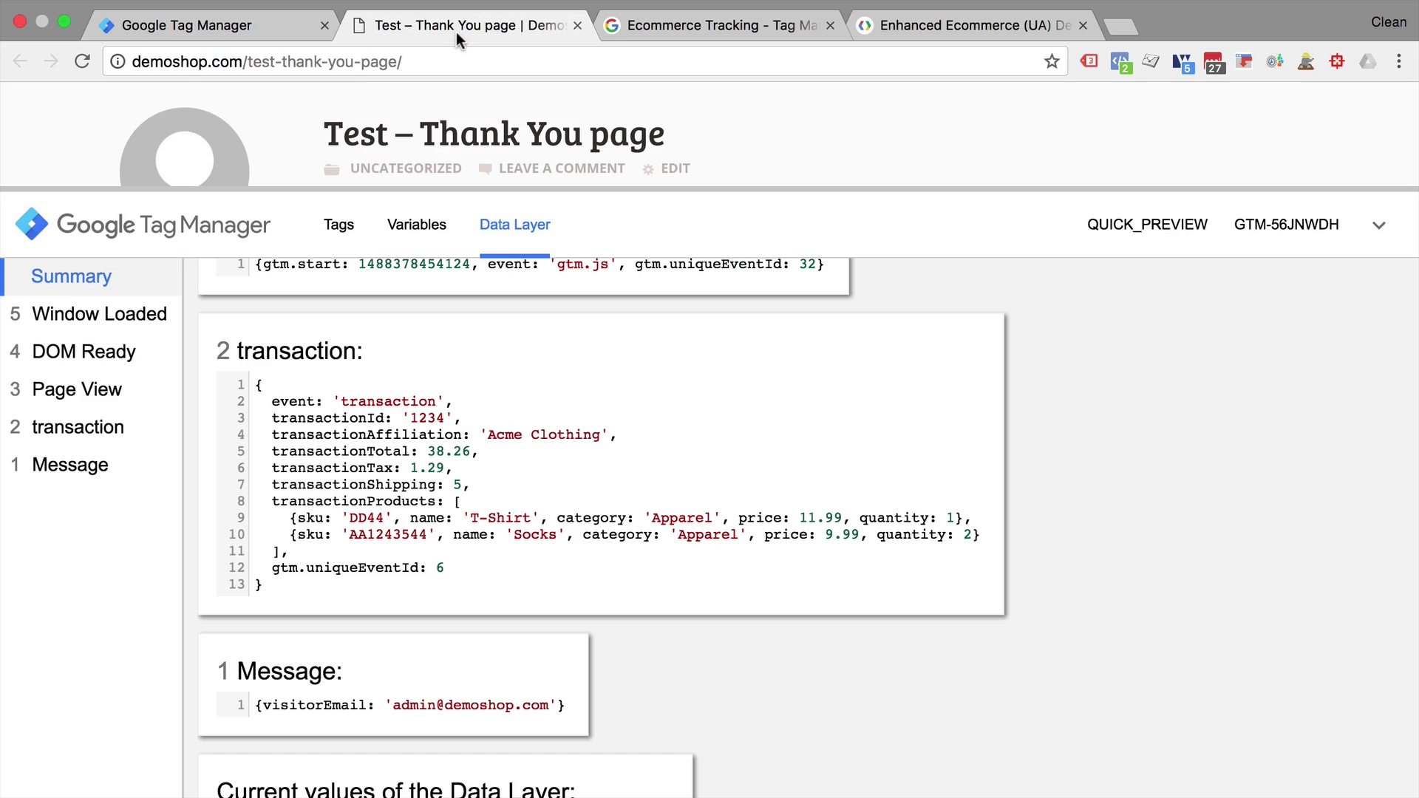
pyautogui.click(428, 226)
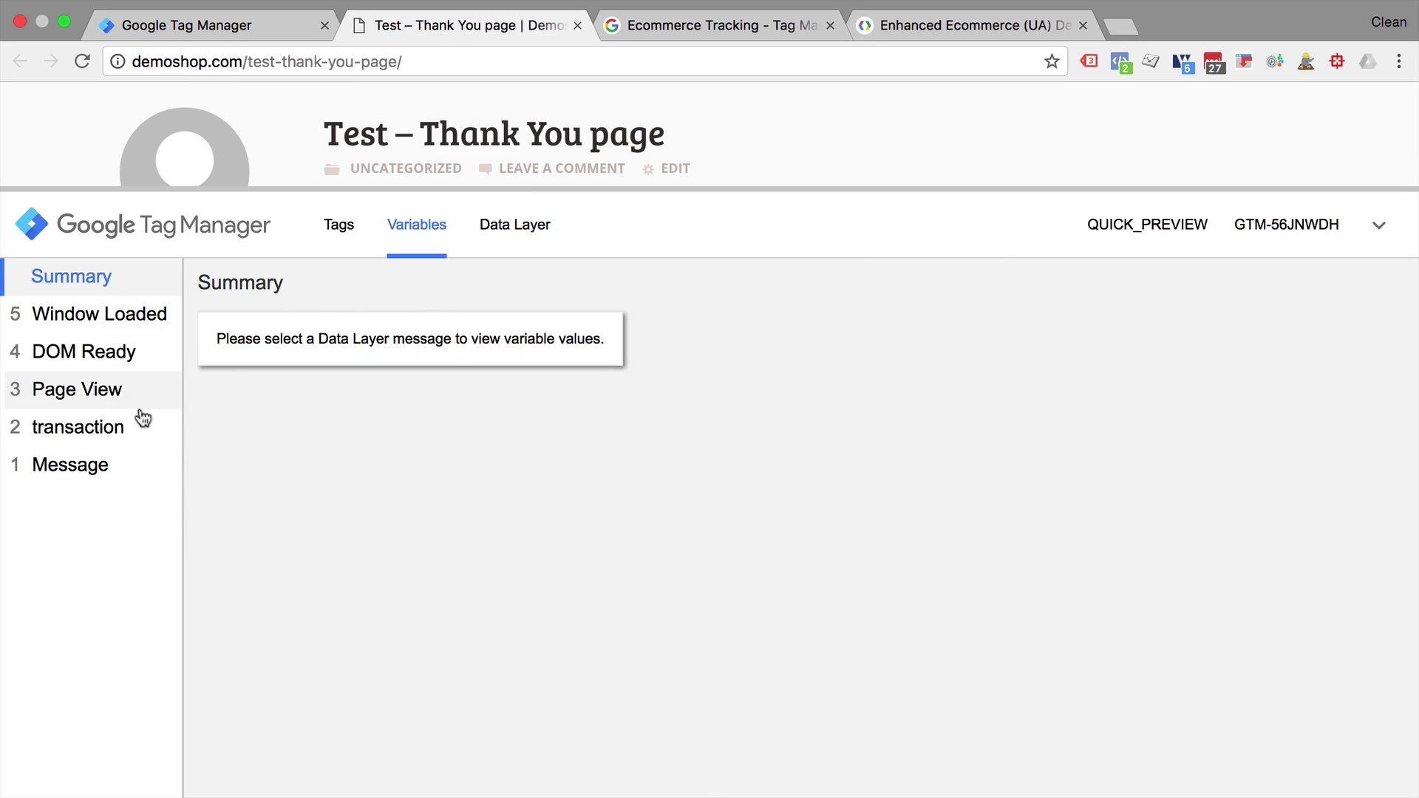
pyautogui.click(116, 430)
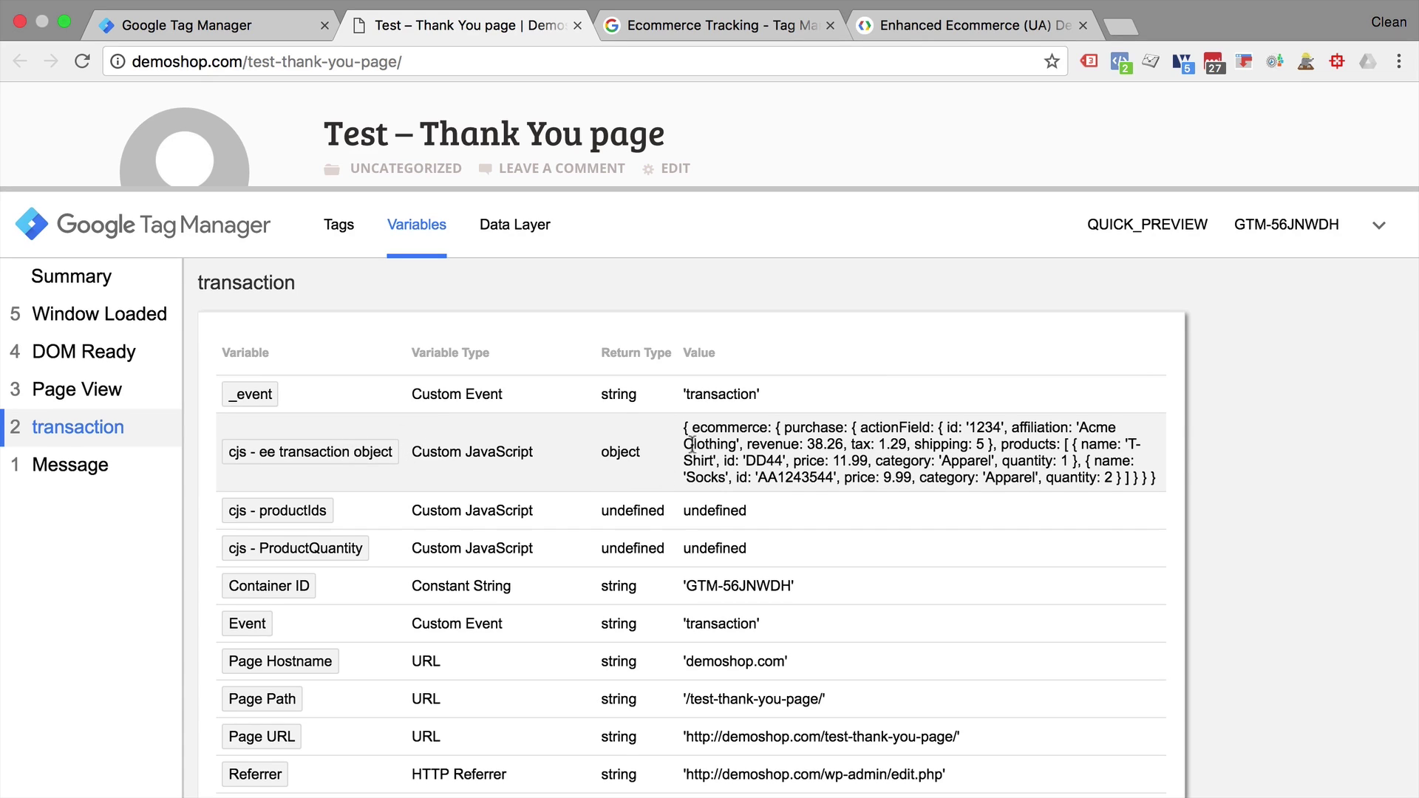
pyautogui.moveTo(685, 427); pyautogui.dragTo(1127, 477)
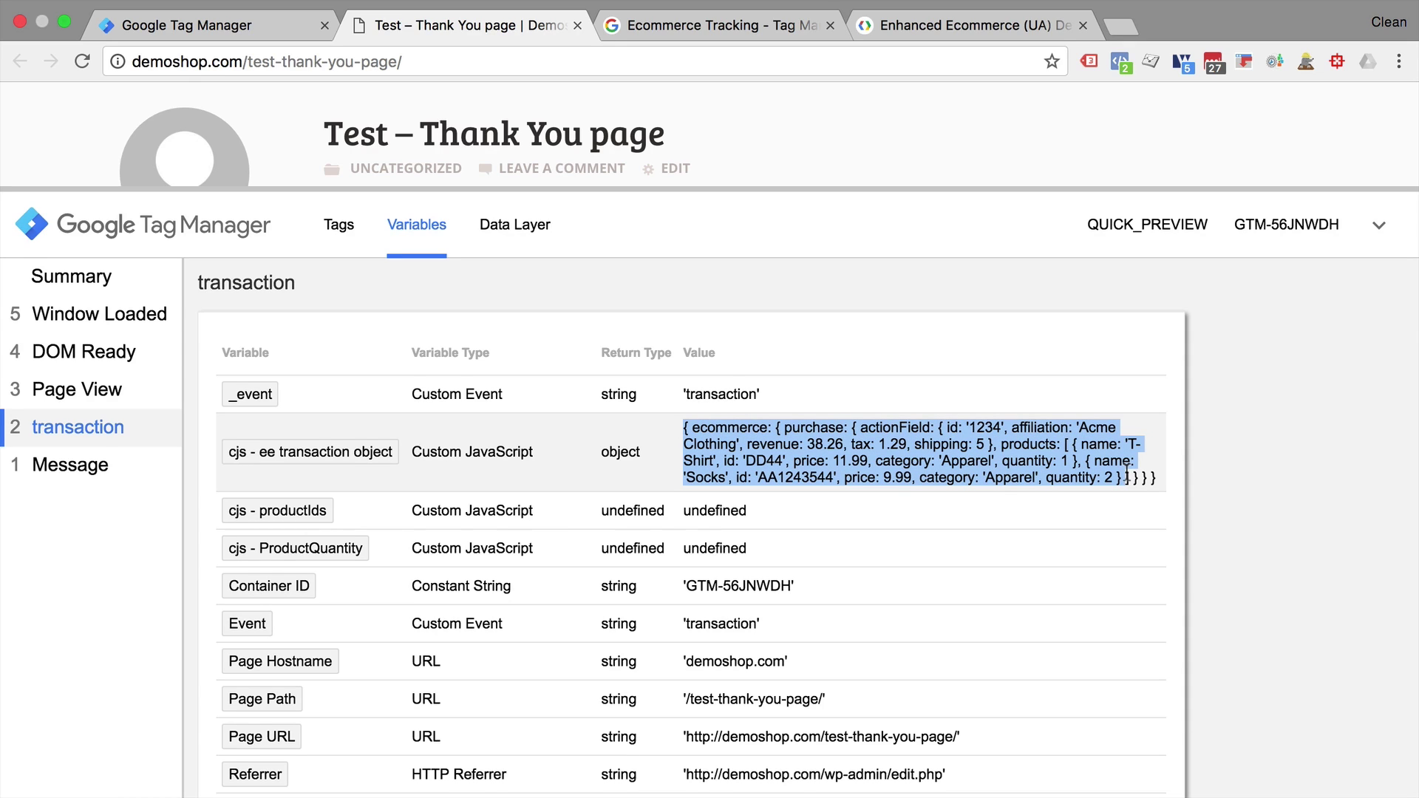
pyautogui.moveTo(1128, 477); pyautogui.dragTo(1162, 481)
pyautogui.click(236, 30)
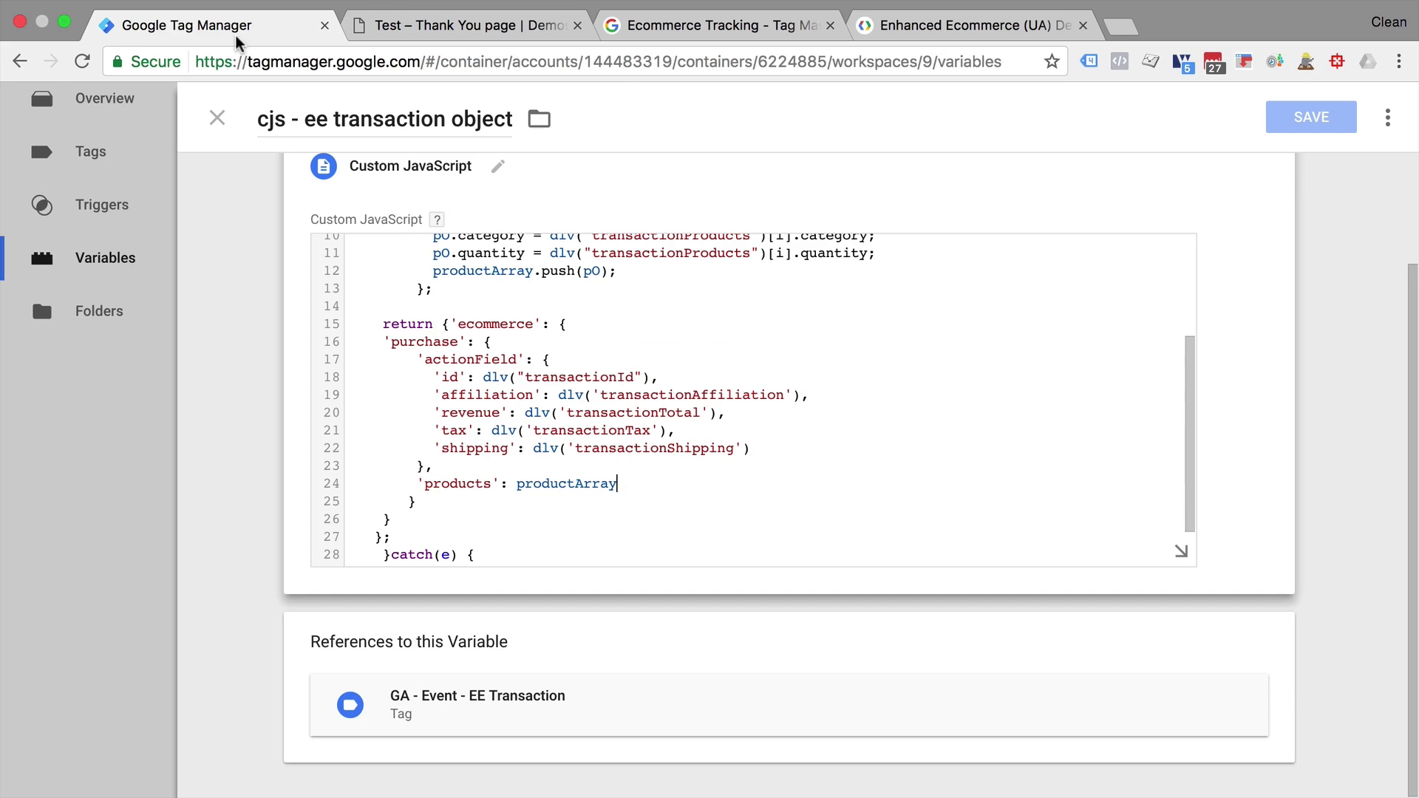
# Check that 'GA - Event - EE Transaction' reads ecommerce data from 'cjs - ee transaction object'.
pyautogui.click(112, 260)
pyautogui.click(107, 150)
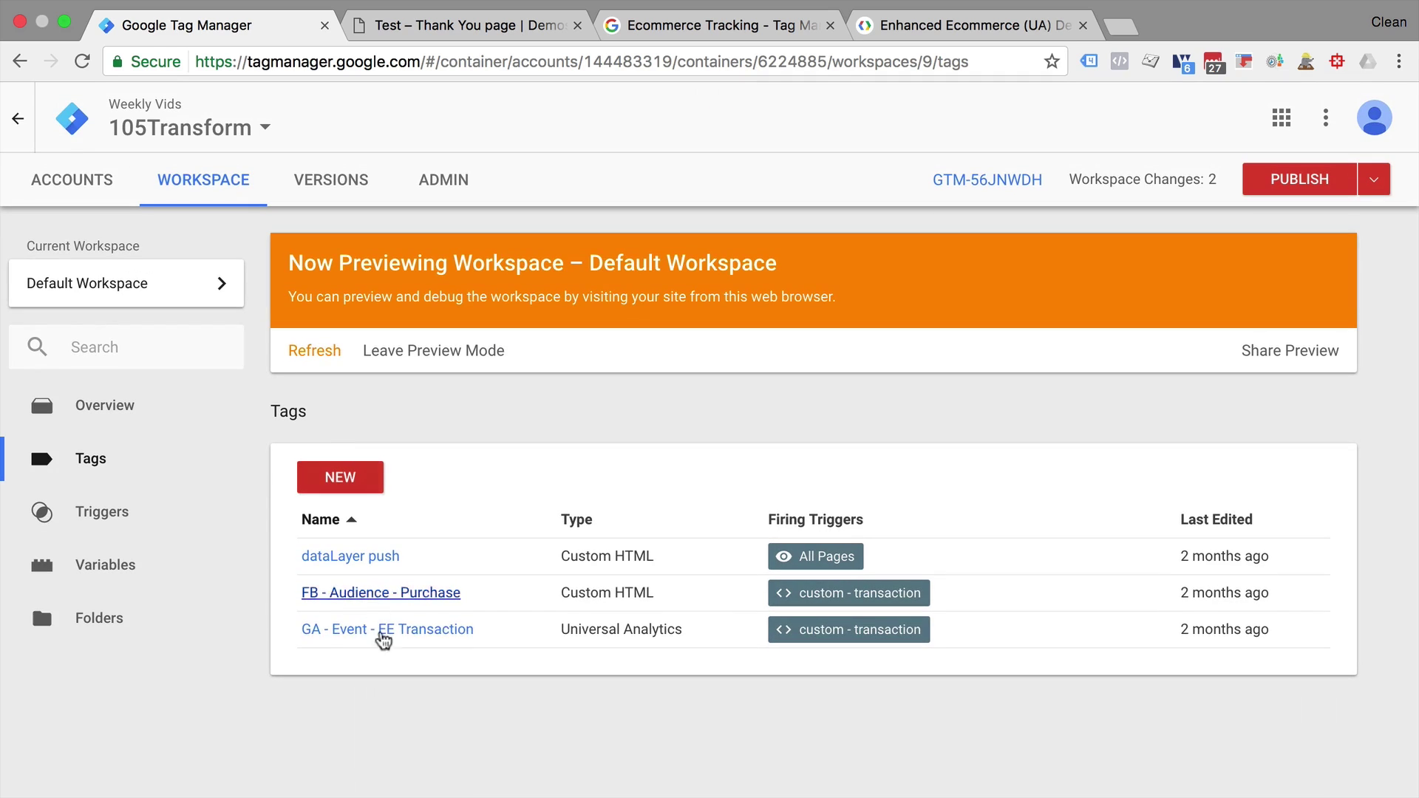
pyautogui.click(385, 642)
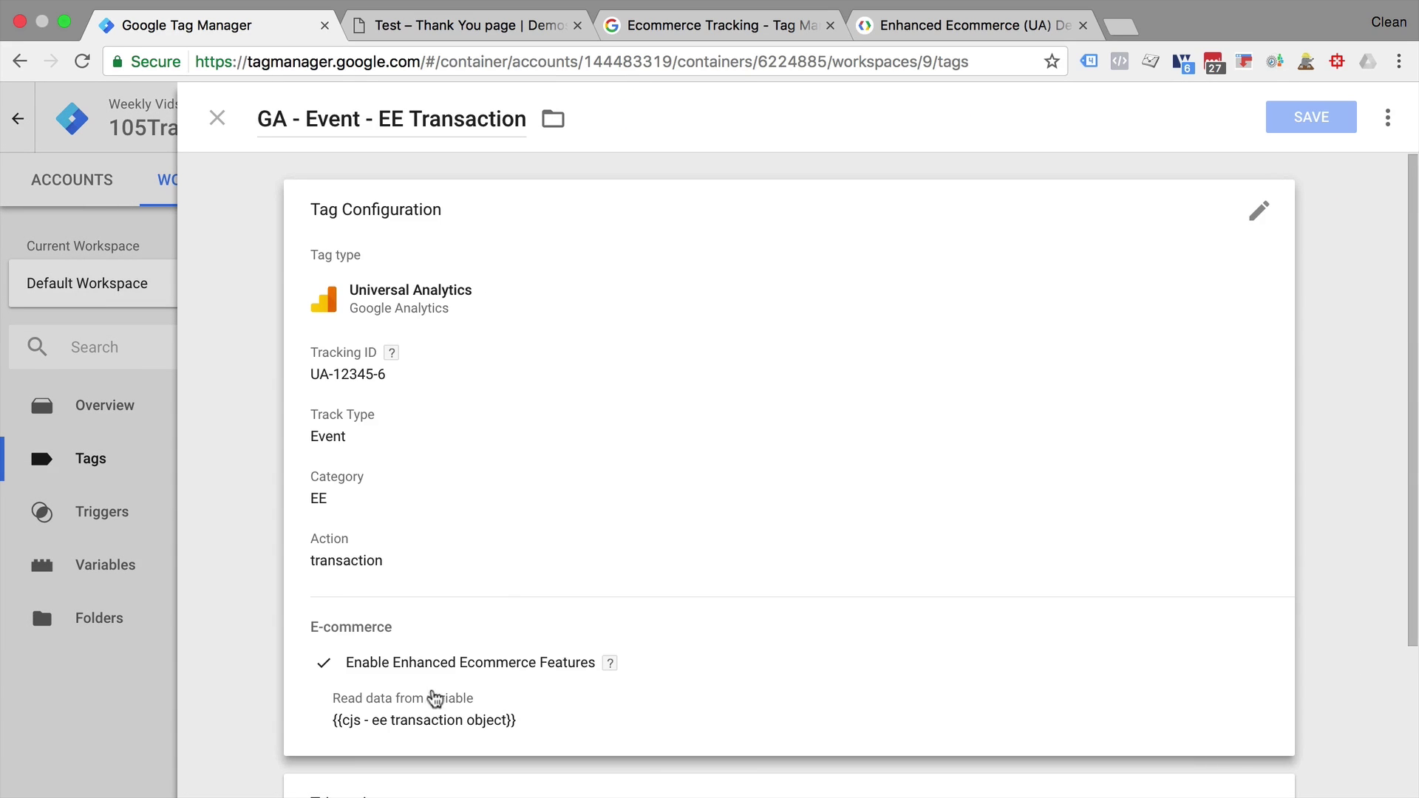
pyautogui.click(435, 691)
pyautogui.scroll(-6, 436, 691)
pyautogui.scroll(-3, 436, 692)
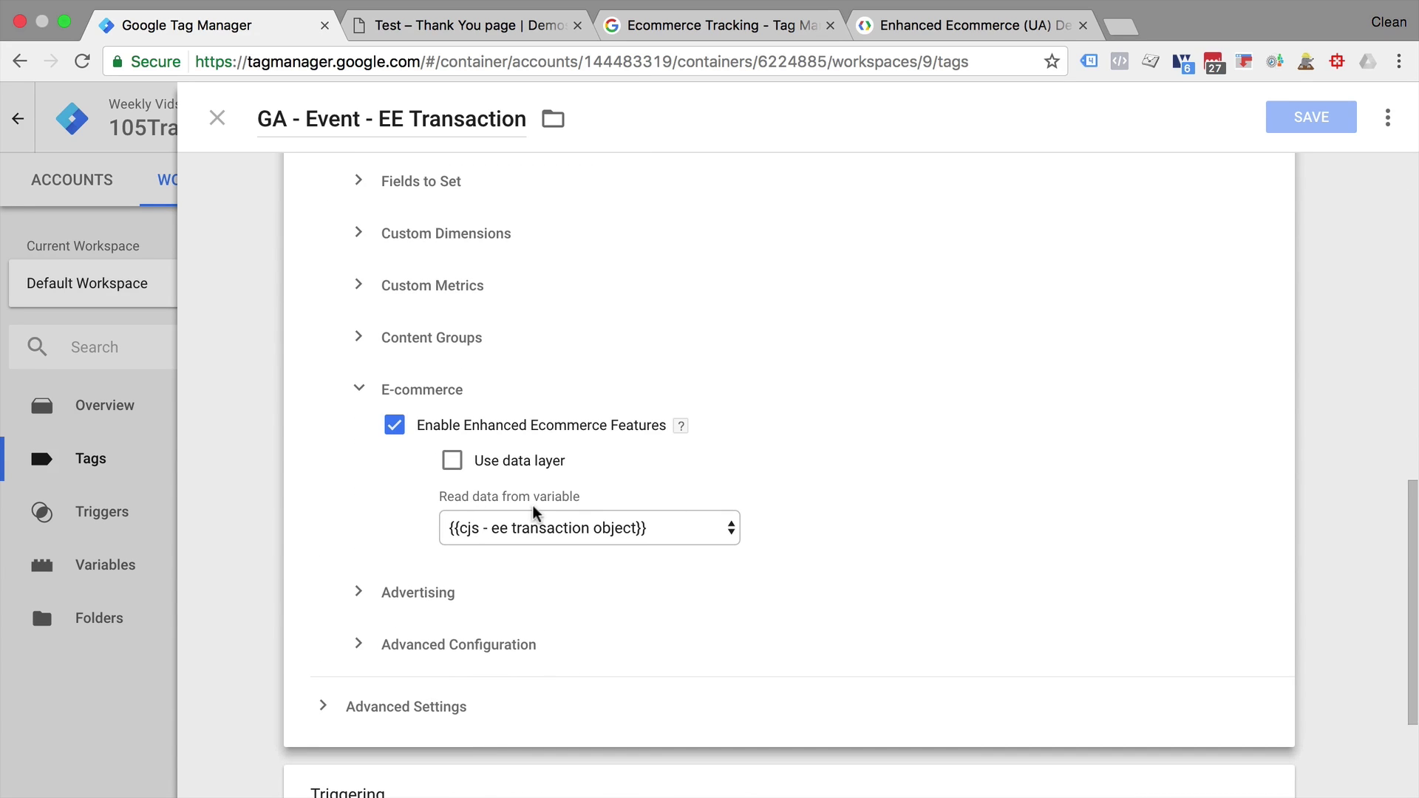
pyautogui.click(597, 531)
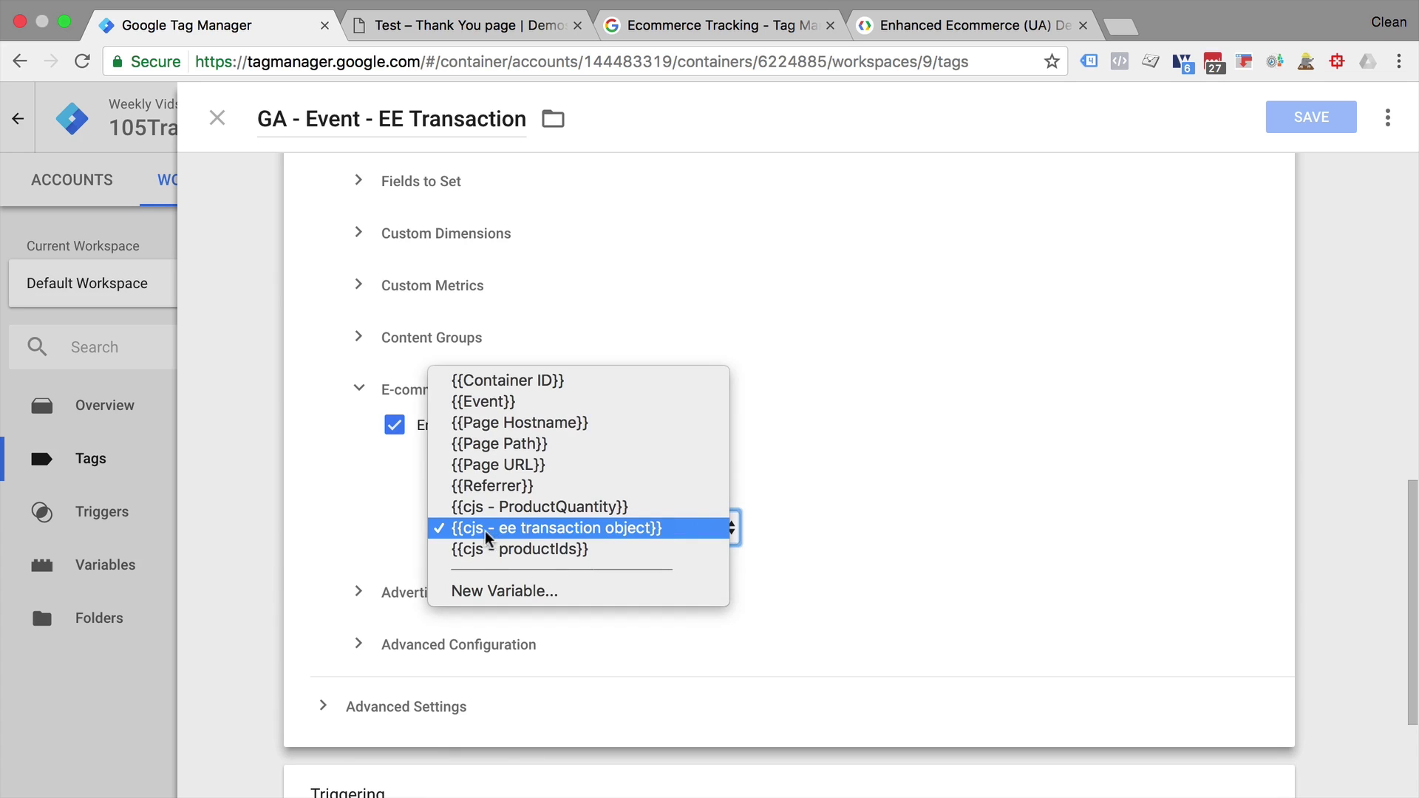
pyautogui.click(538, 530)
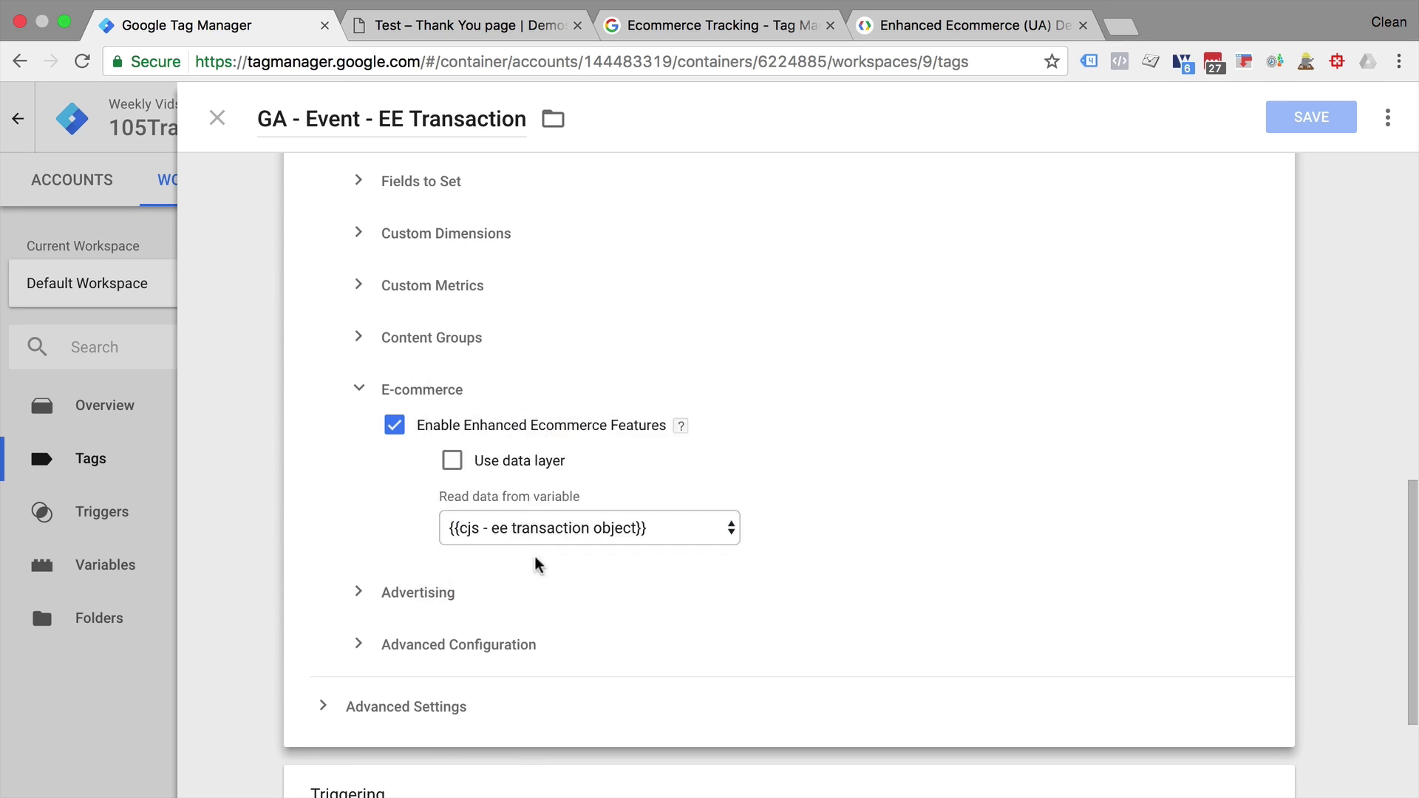
pyautogui.click(506, 27)
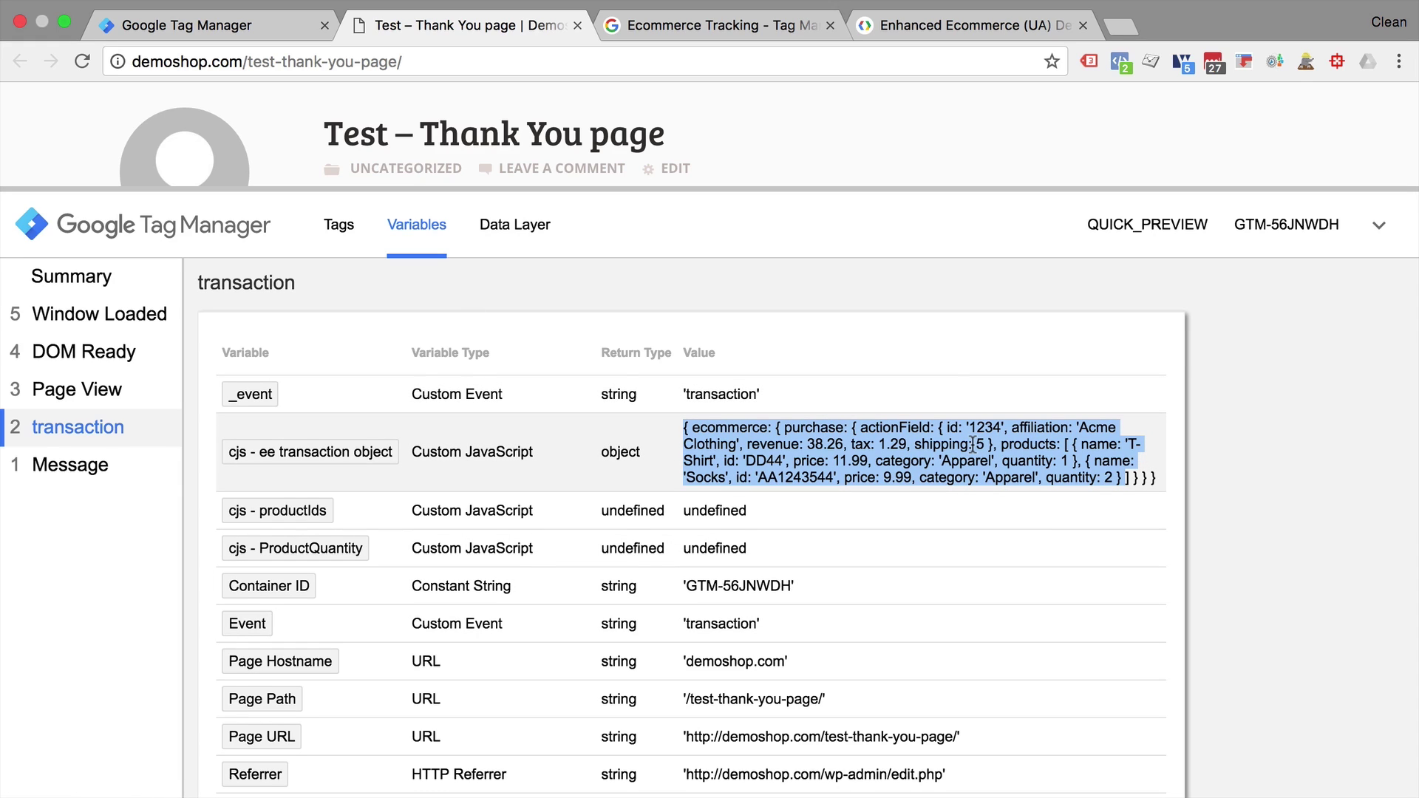
# View the transaction's raw Data Layer message, then return to its variable values.
pyautogui.click(509, 225)
pyautogui.scroll(3, 406, 418)
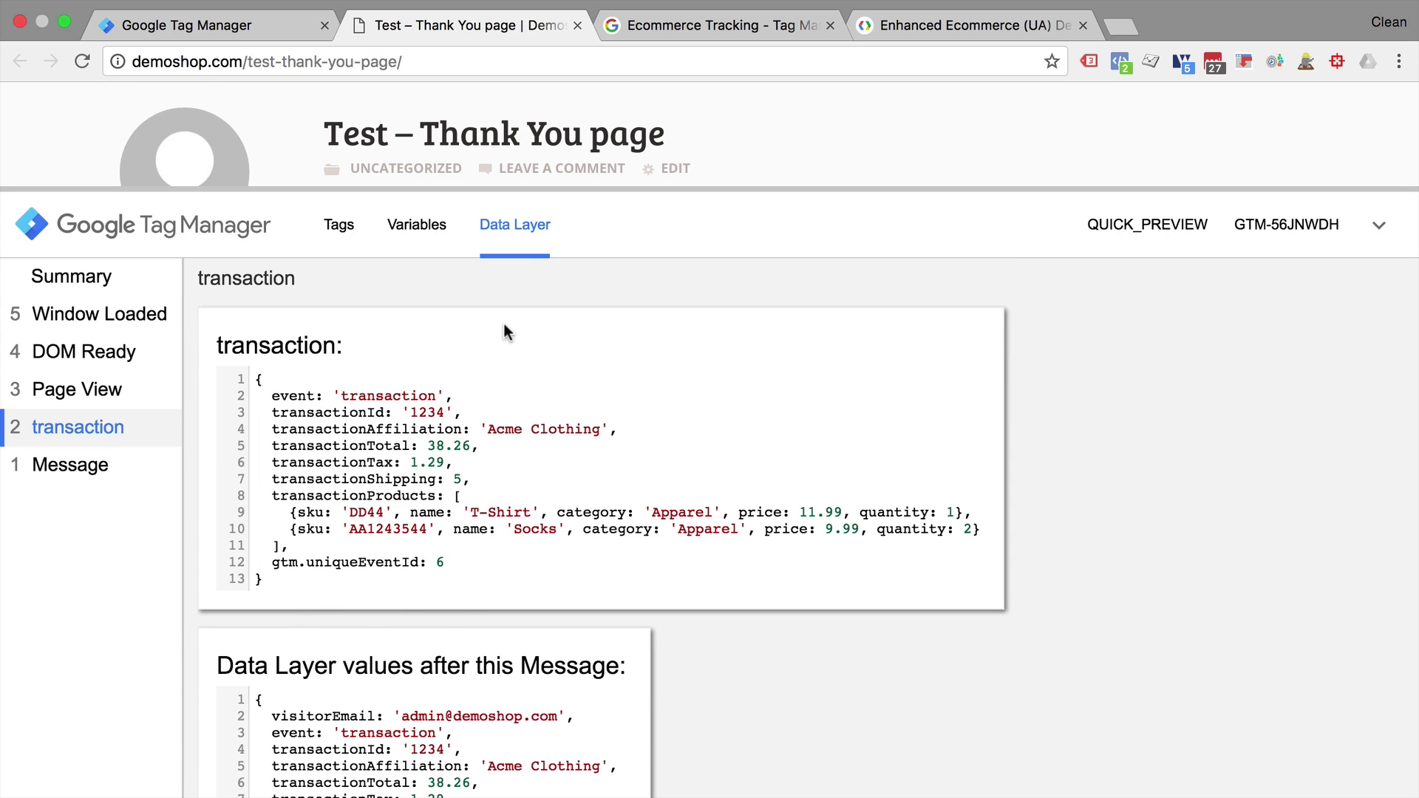
pyautogui.click(433, 232)
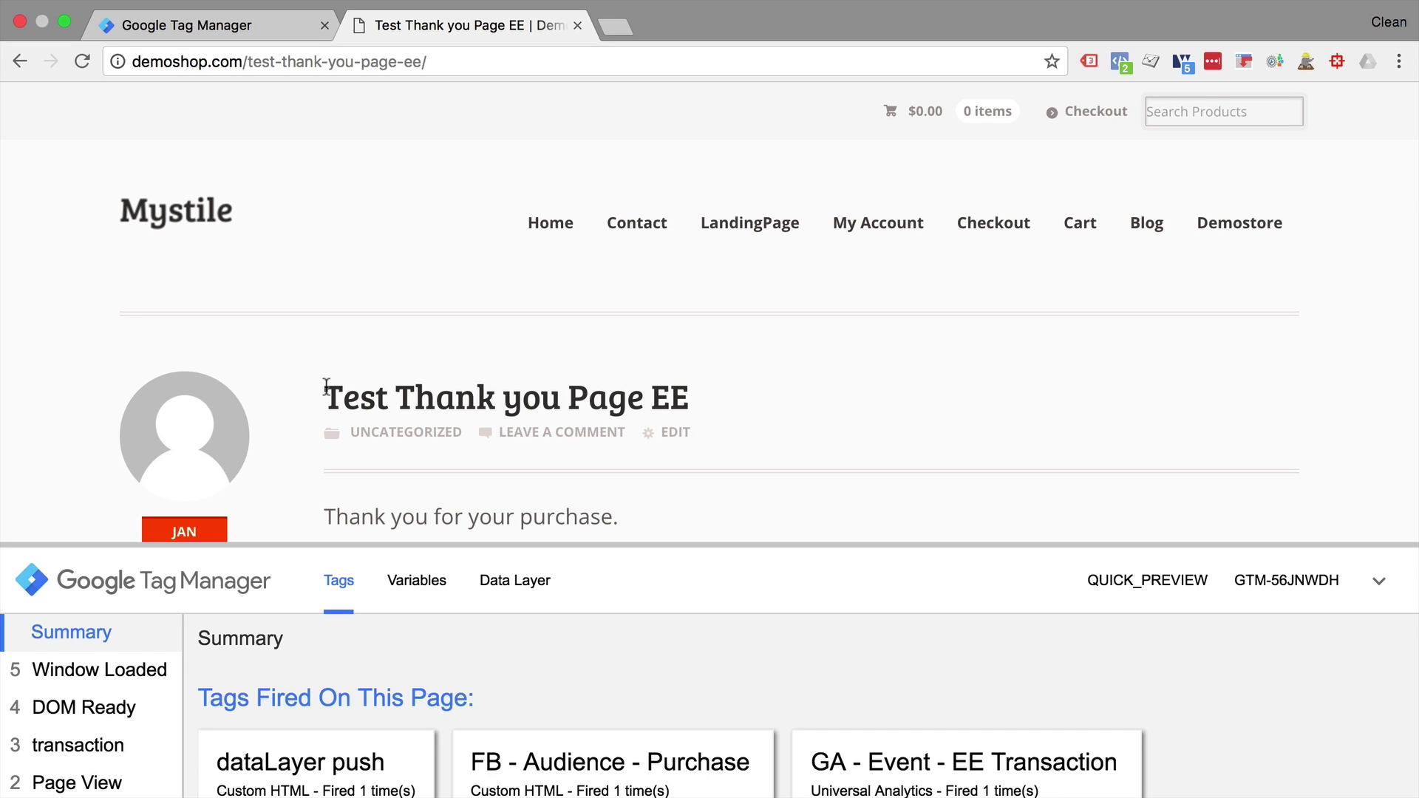
# Enlarge the EE page's Data Layer panel and scroll through the purchase details and two products.
pyautogui.scroll(-3, 326, 387)
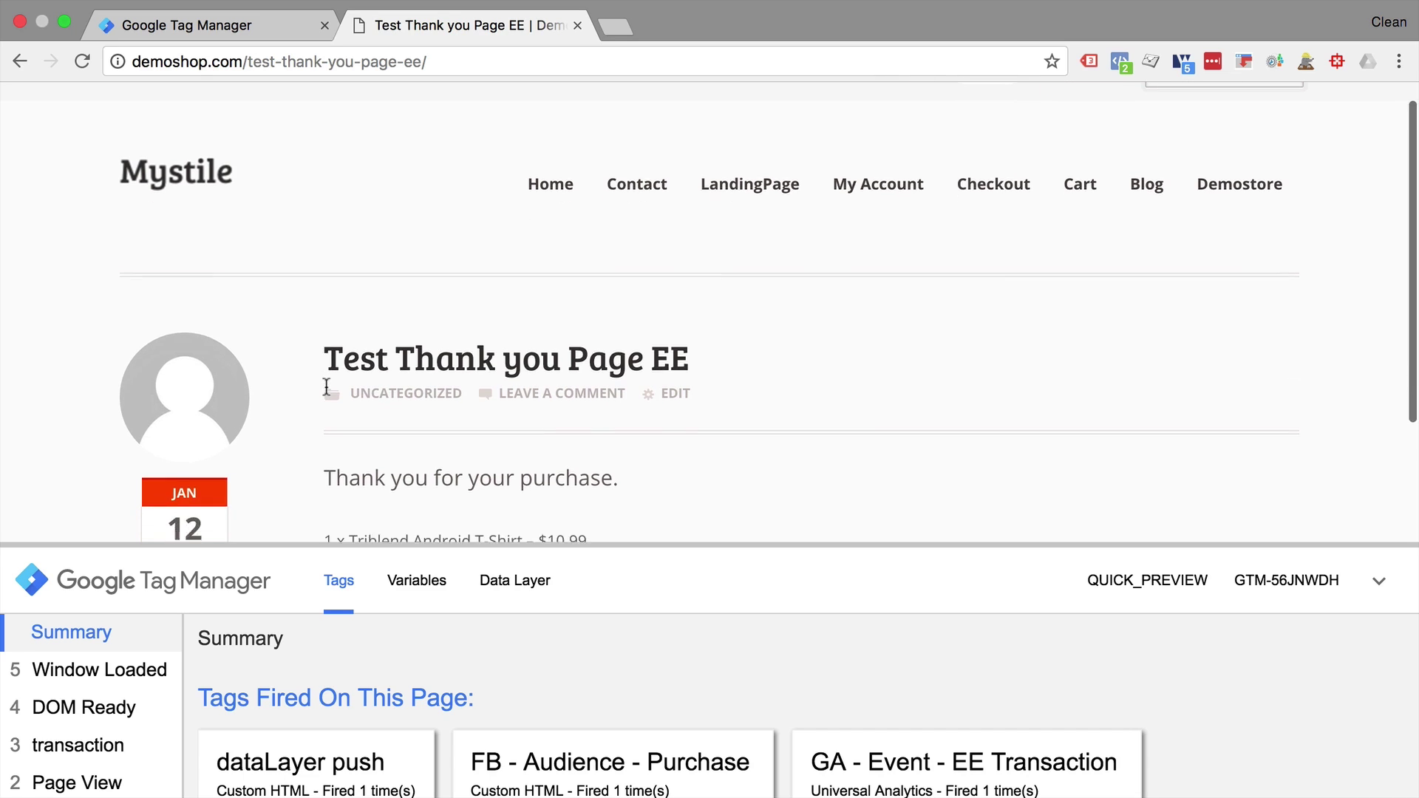
pyautogui.click(494, 588)
pyautogui.moveTo(577, 544); pyautogui.dragTo(669, 111)
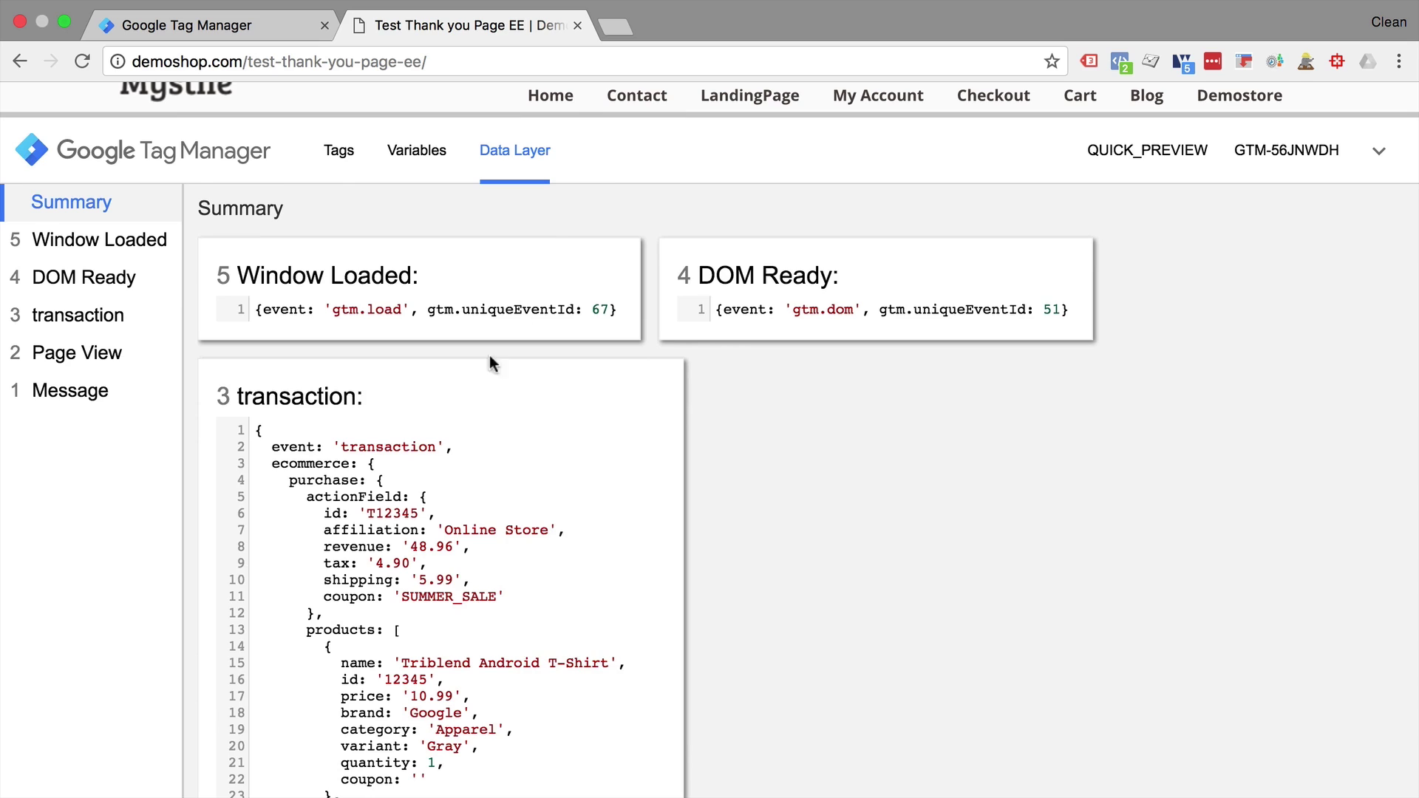
pyautogui.scroll(-3, 434, 471)
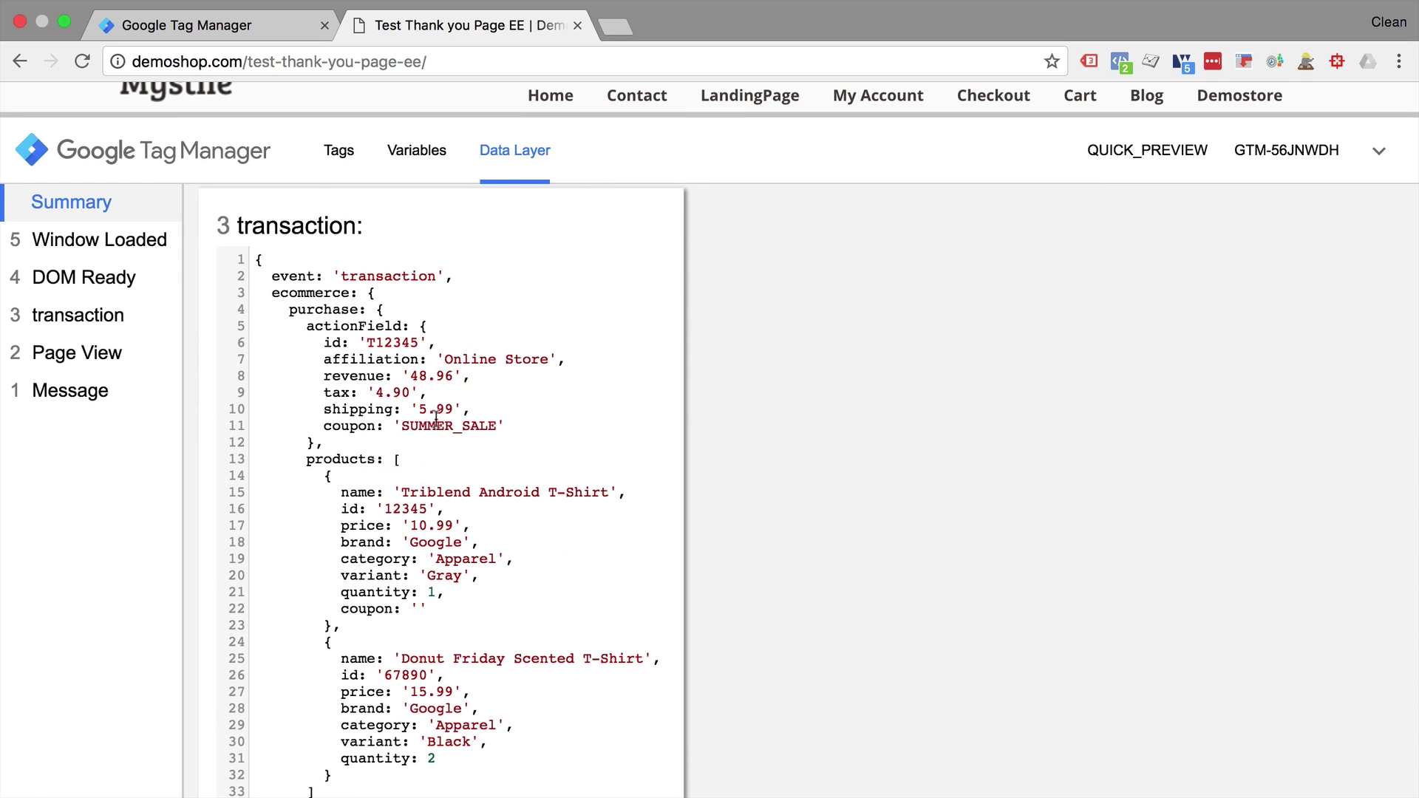
pyautogui.scroll(-2, 414, 562)
pyautogui.scroll(-1, 414, 562)
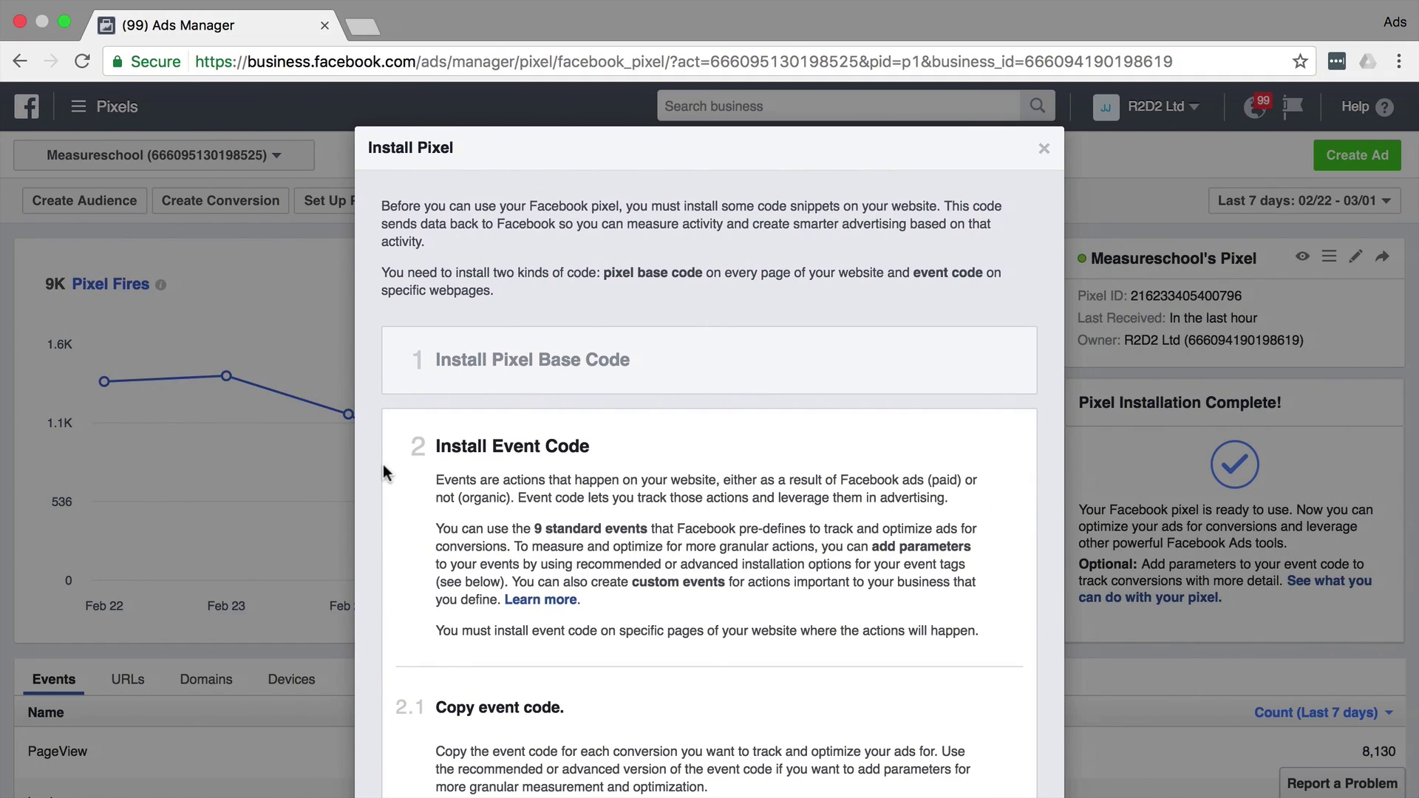
pyautogui.scroll(-5, 383, 464)
pyautogui.scroll(-5, 383, 465)
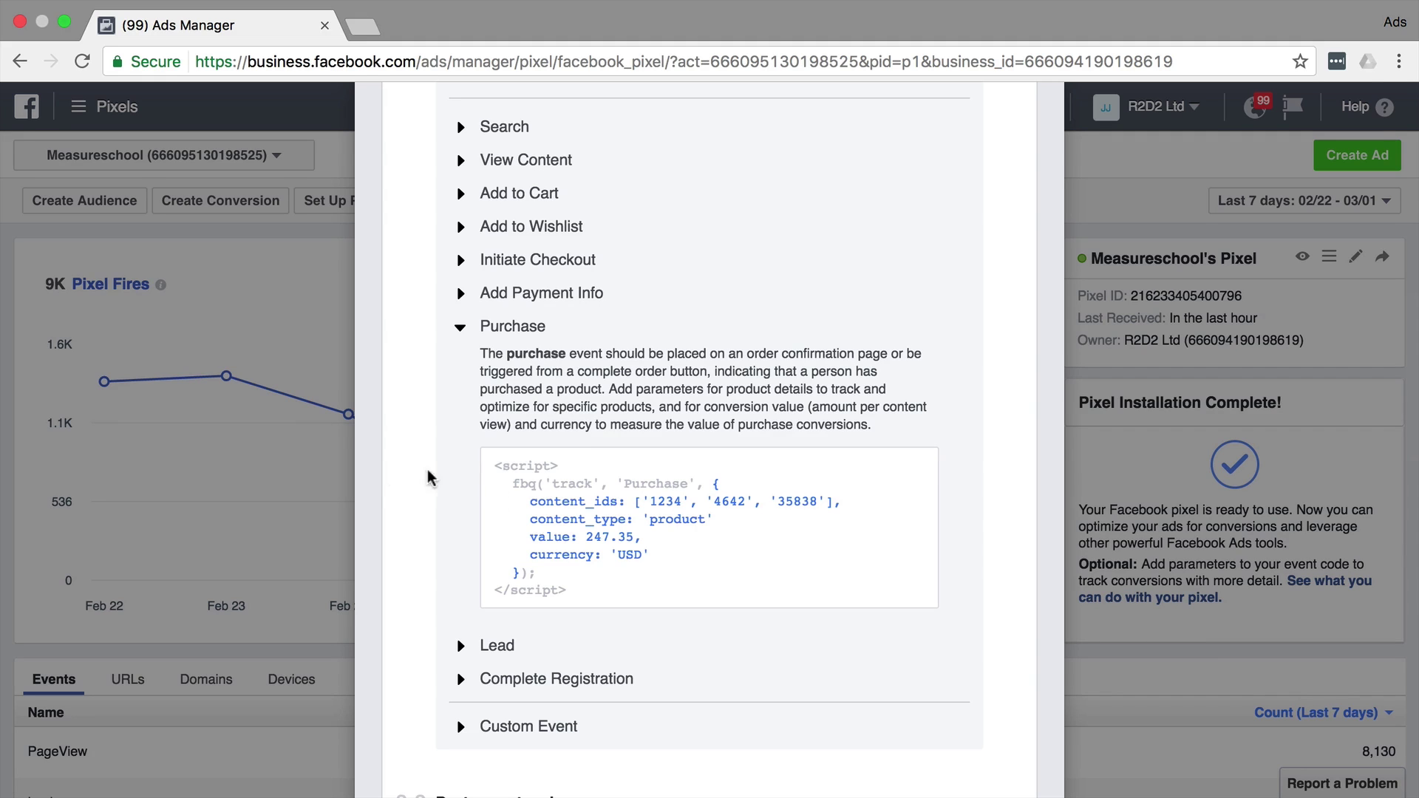
pyautogui.moveTo(596, 546)
pyautogui.moveTo(661, 509)
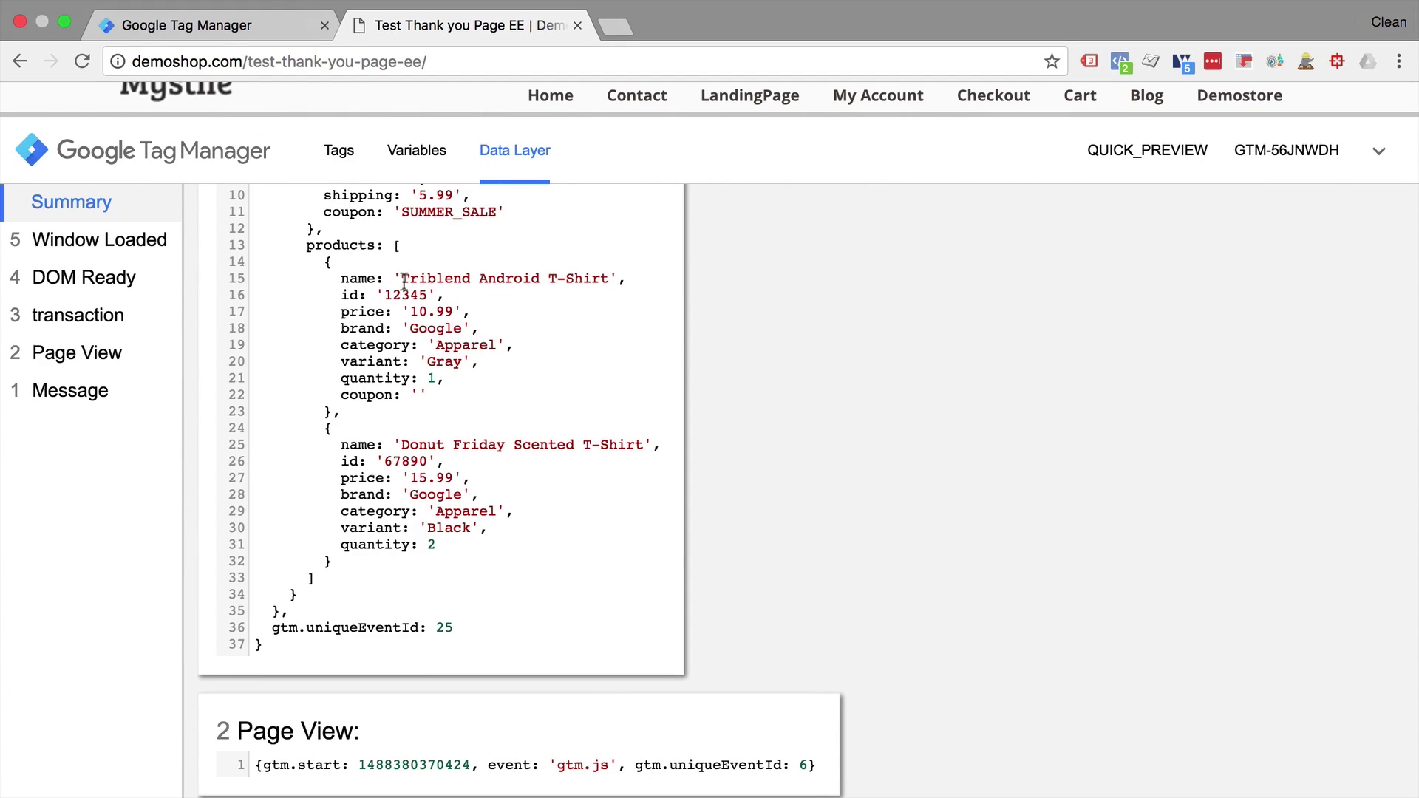
# Highlight product ids 12345 and 67890 in the transaction data, then go back to the GTM workspace.
pyautogui.doubleClick(403, 295)
pyautogui.doubleClick(411, 460)
pyautogui.scroll(5, 411, 456)
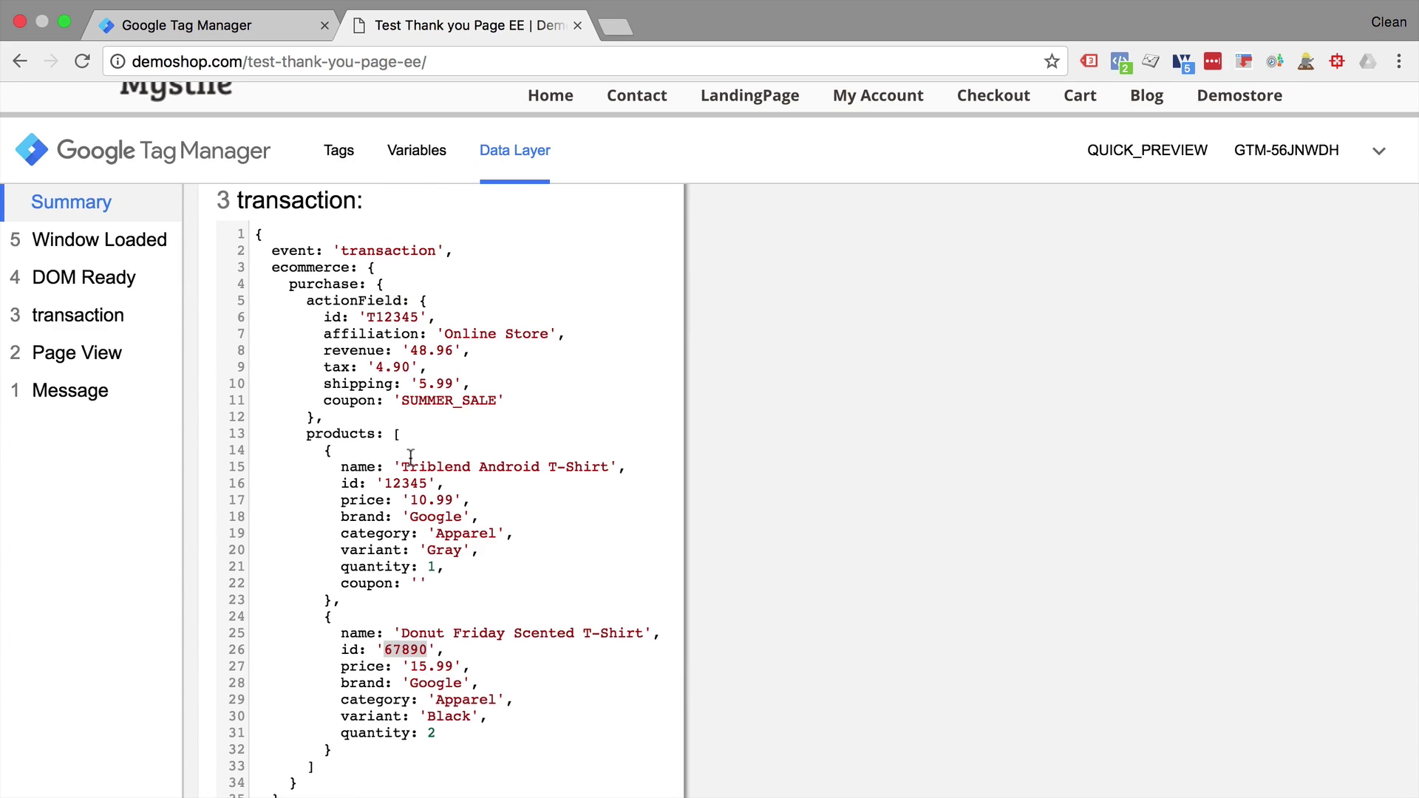
pyautogui.scroll(-2, 411, 456)
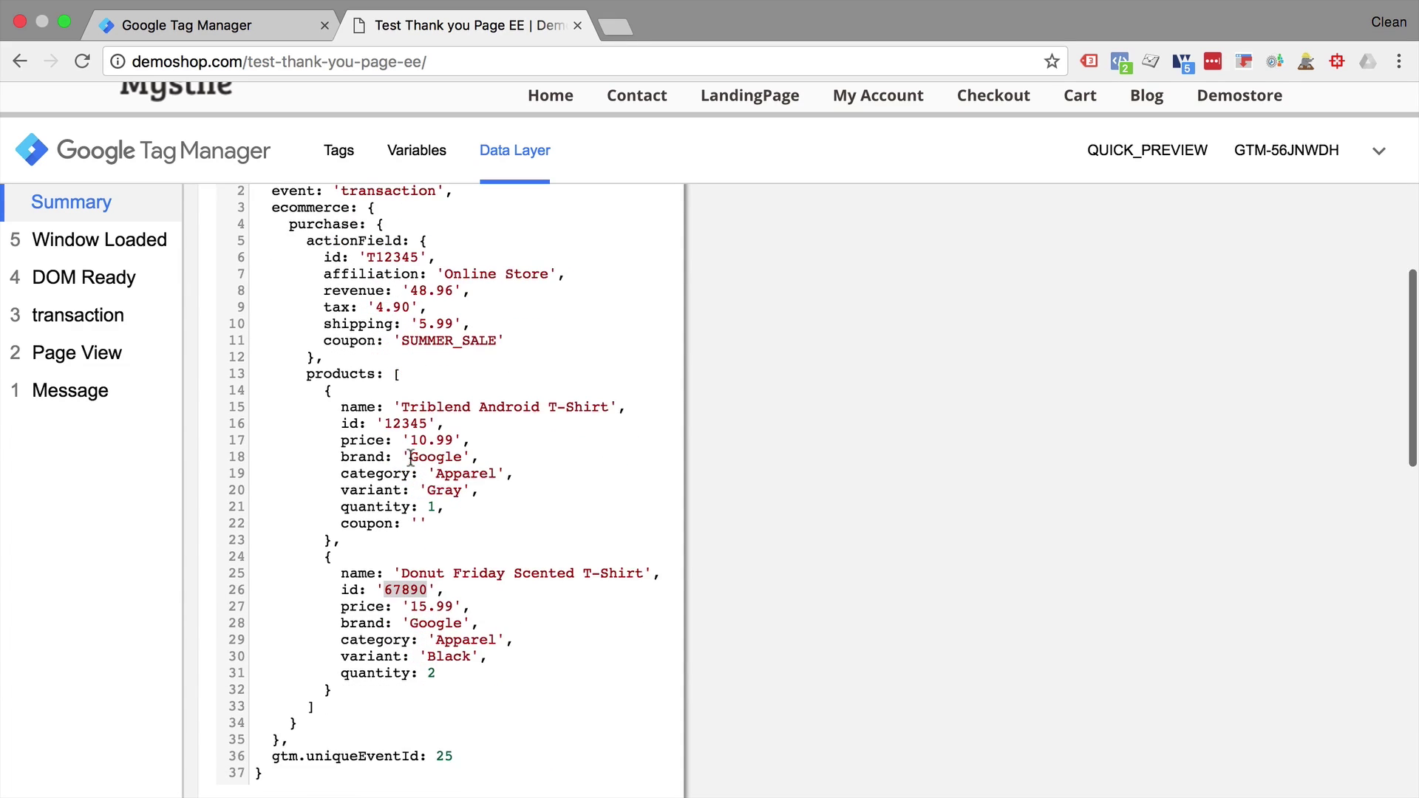
pyautogui.press('super+alt+Left')
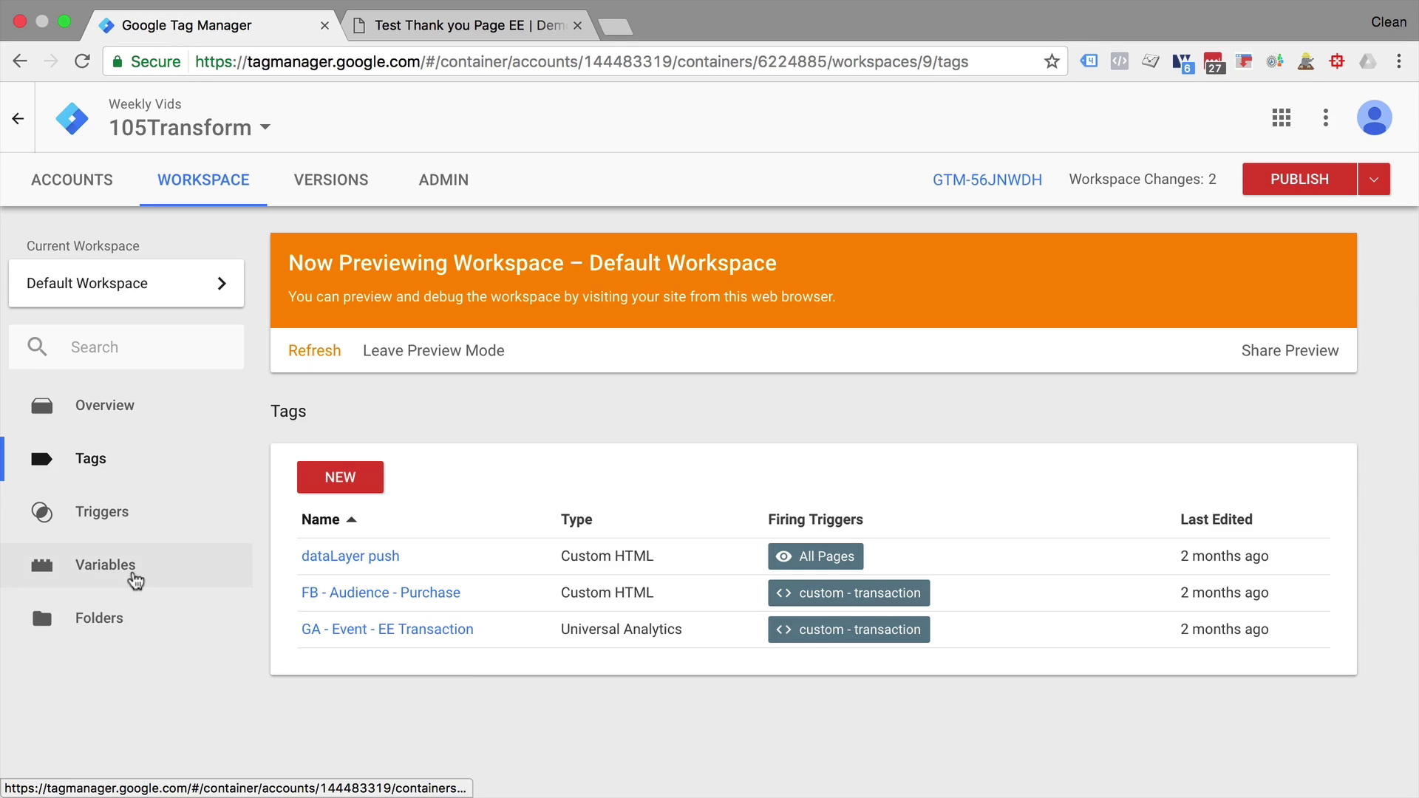
# Open the cjs - productIds variable and select its ecommerce.purchase.products dataLayer lookup.
pyautogui.click(134, 565)
pyautogui.scroll(-5, 340, 576)
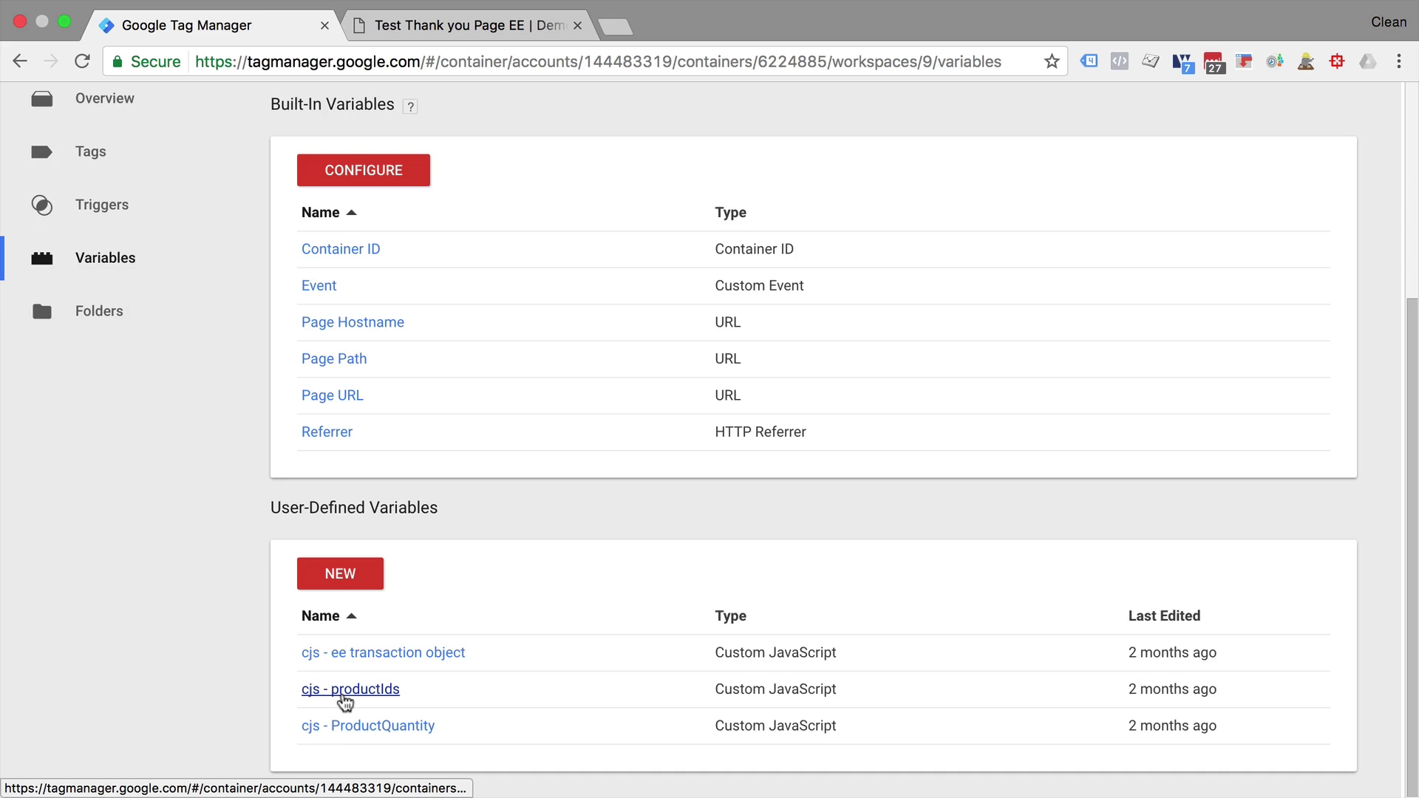
pyautogui.click(344, 697)
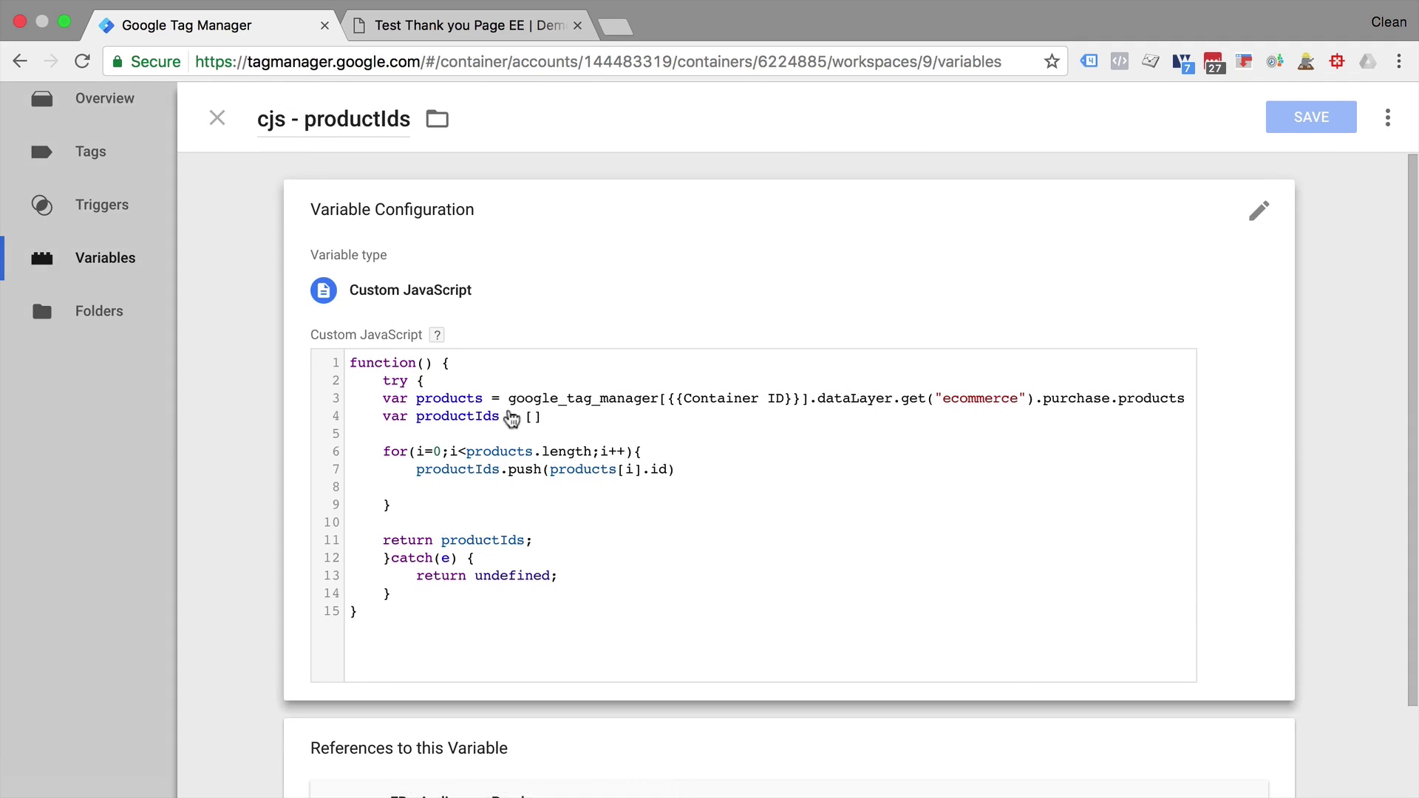
pyautogui.scroll(-2, 512, 414)
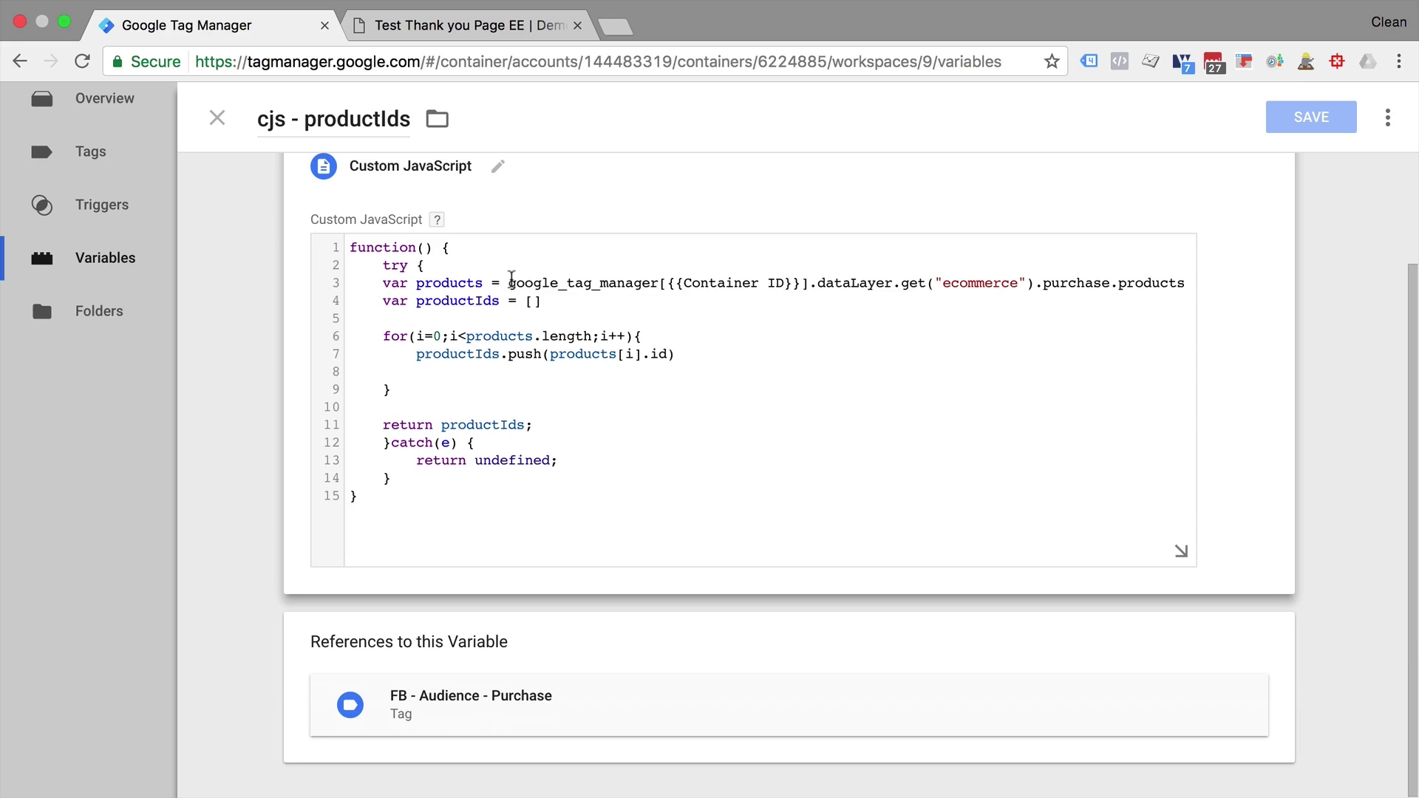
pyautogui.moveTo(510, 281); pyautogui.dragTo(1034, 287)
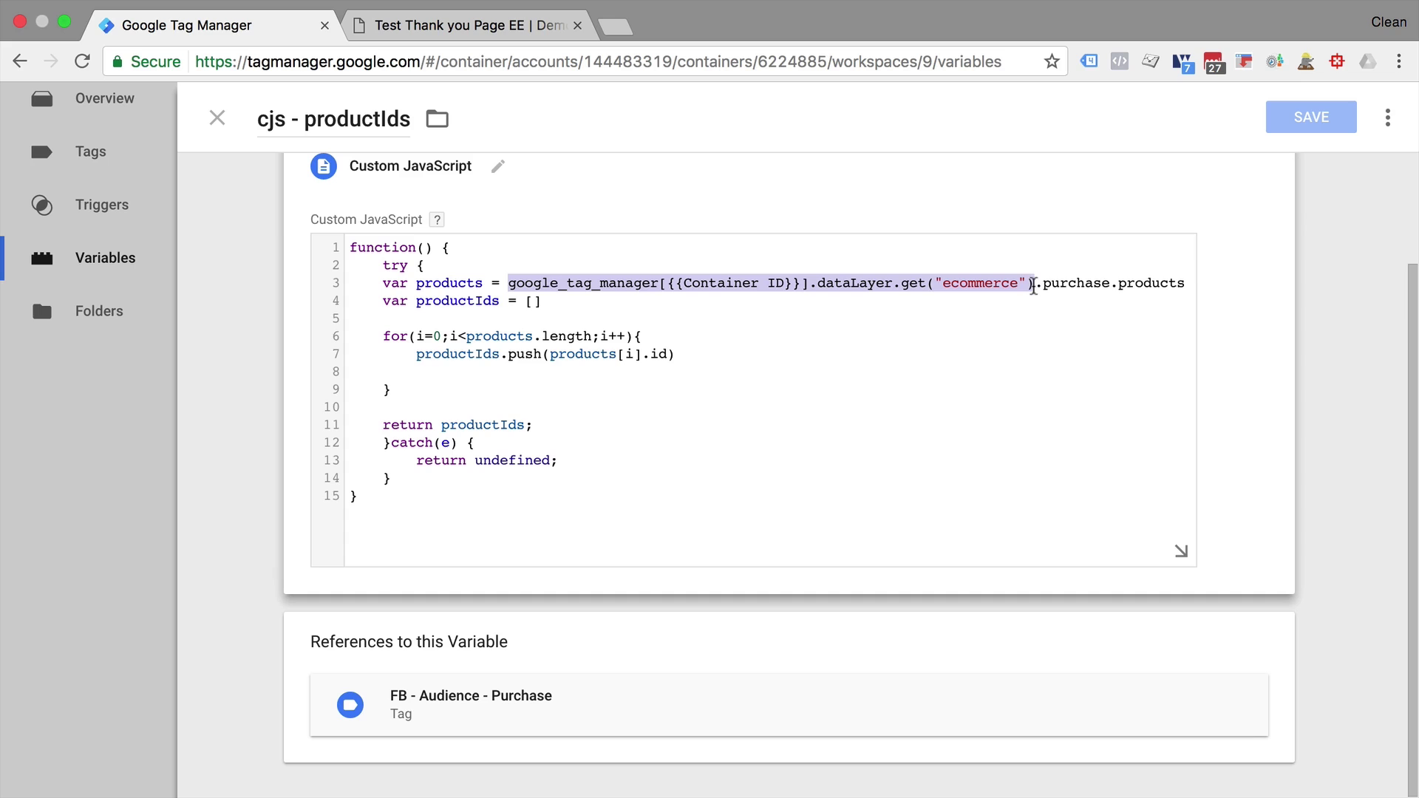
pyautogui.moveTo(1034, 287); pyautogui.dragTo(1154, 274)
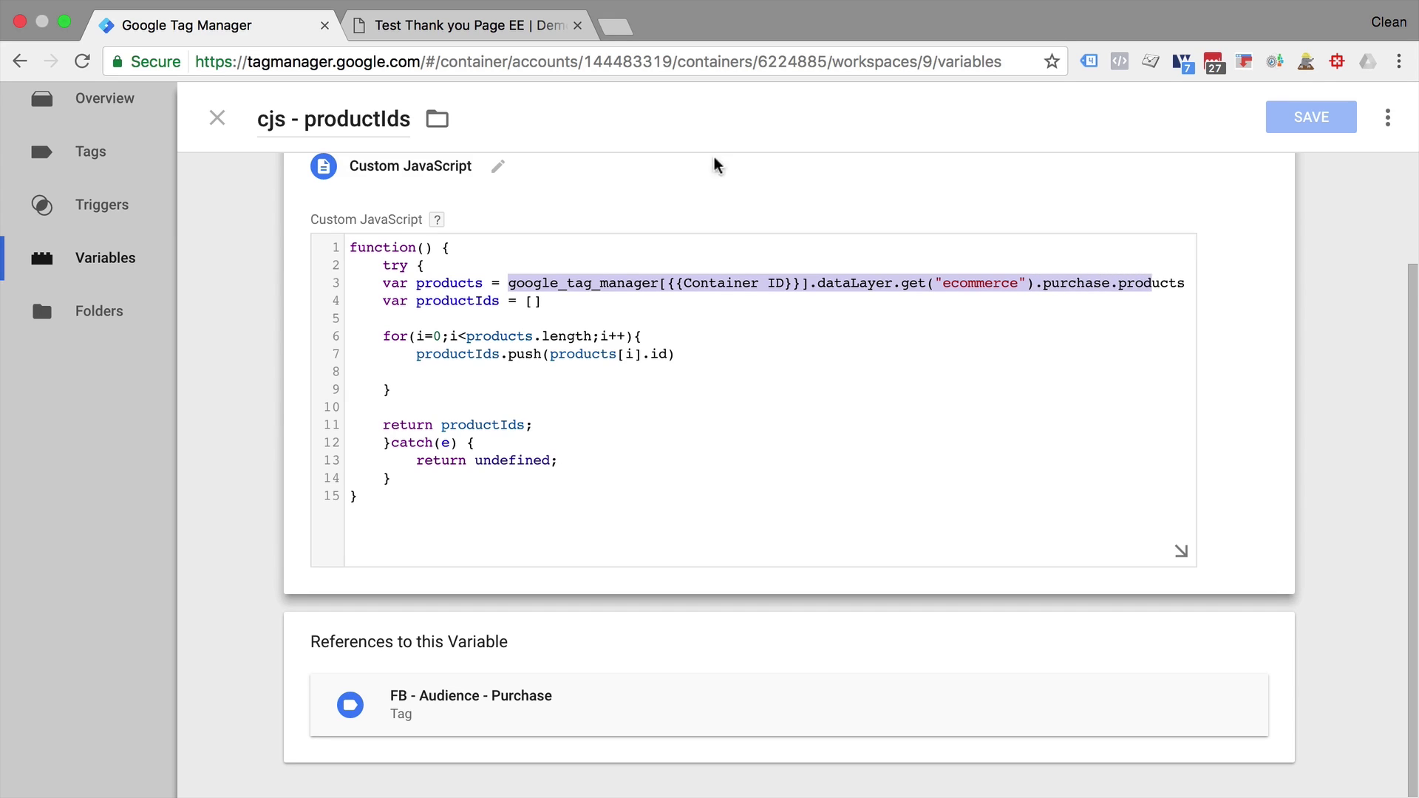
# Compare that lookup with the products array in the debugger's transaction data, ending on the debugger.
pyautogui.click(481, 36)
pyautogui.scroll(2, 348, 237)
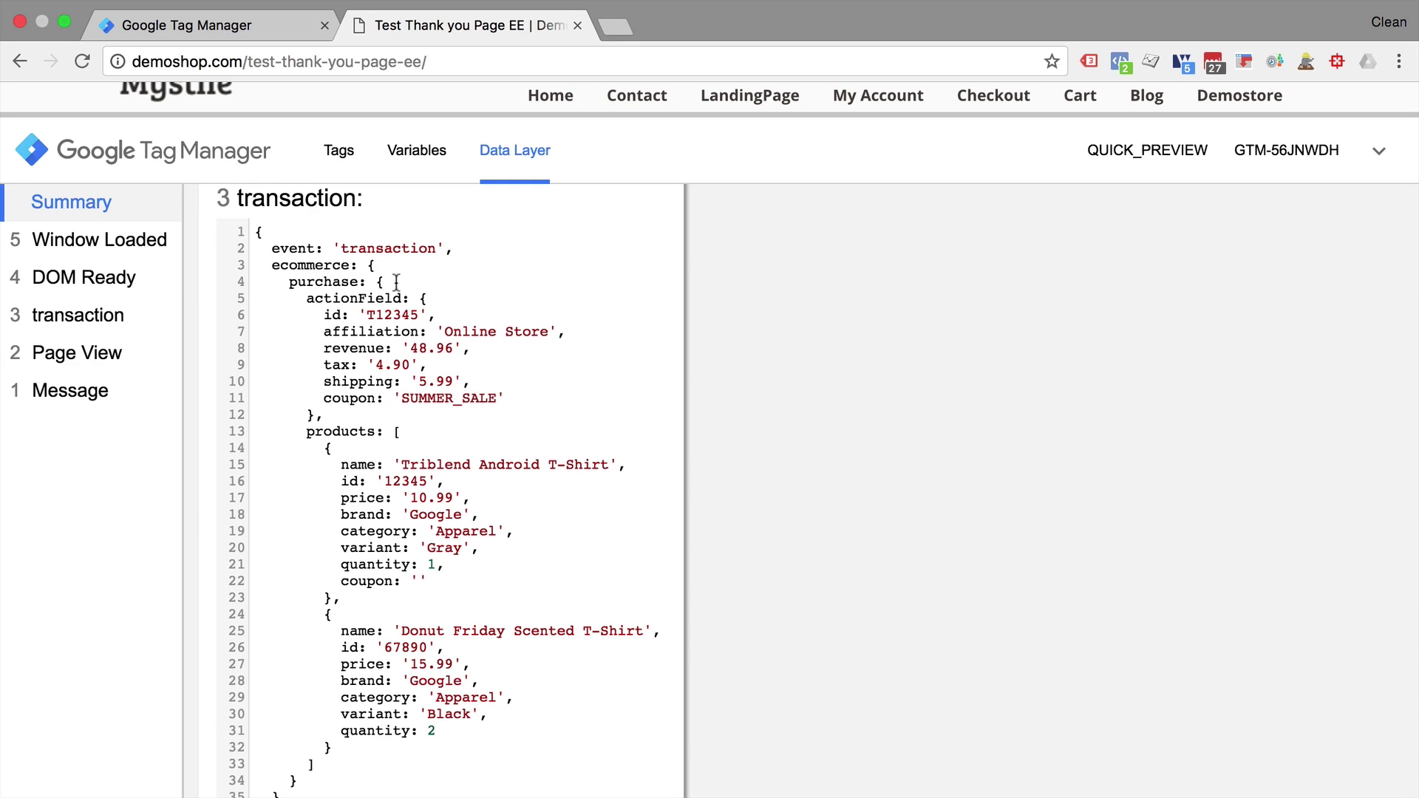
pyautogui.click(397, 430)
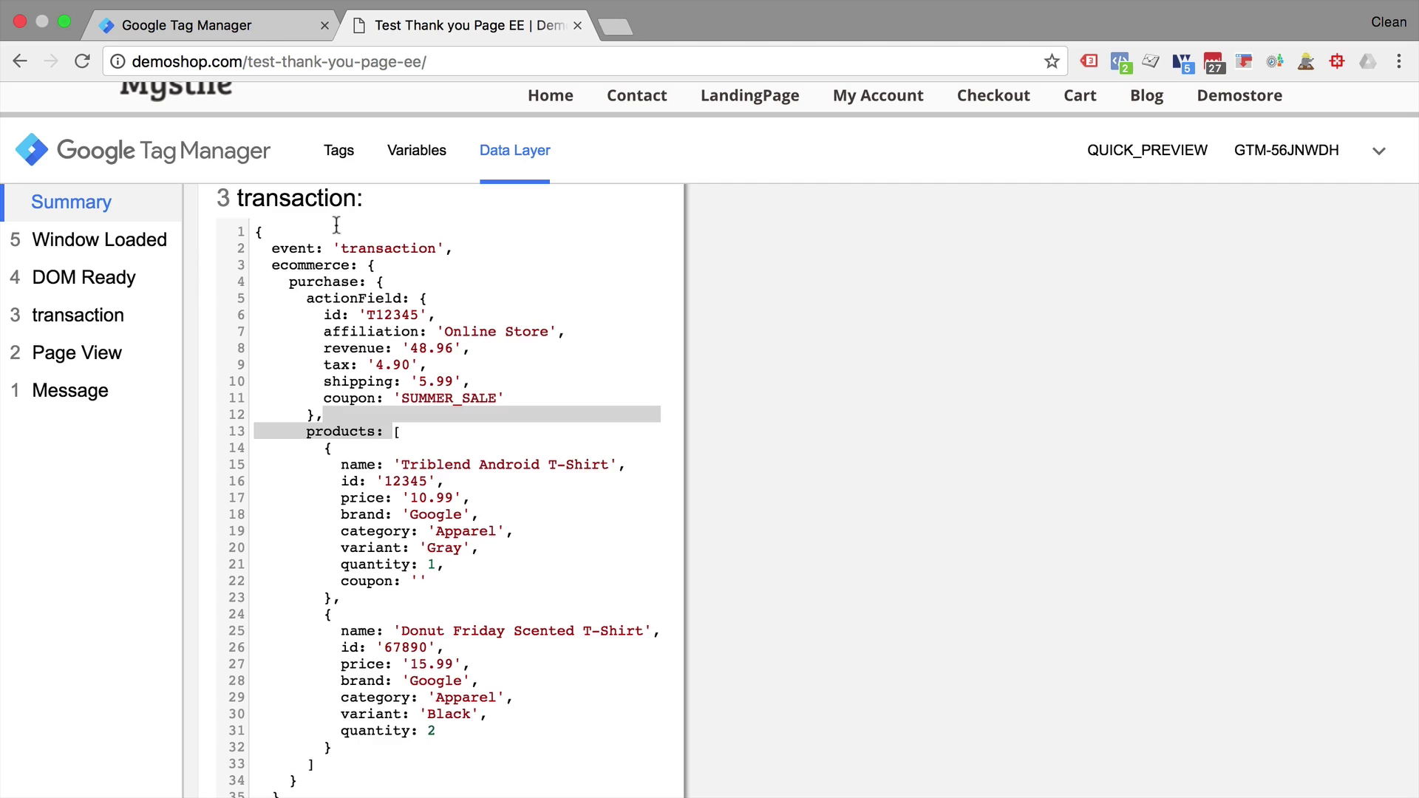
pyautogui.click(253, 34)
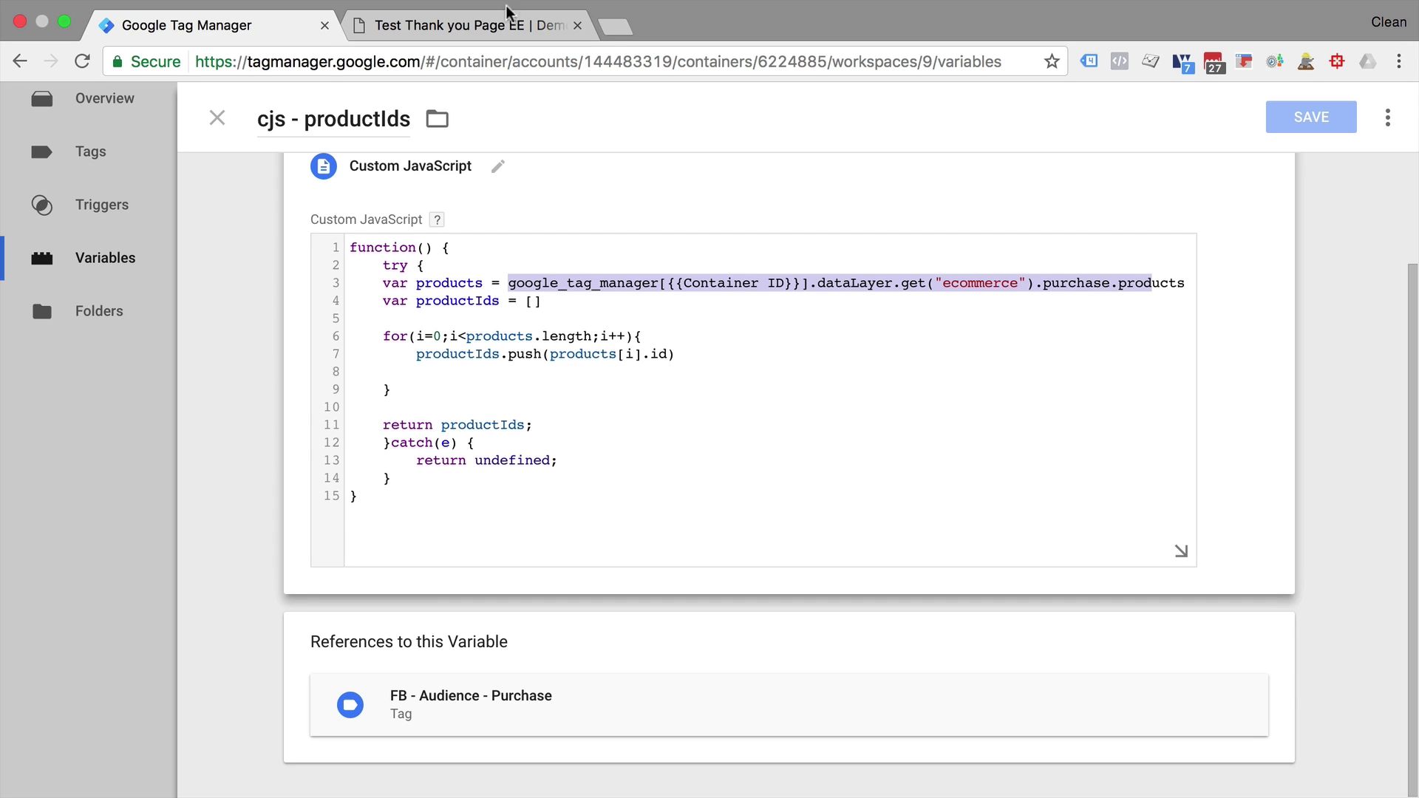
pyautogui.click(481, 27)
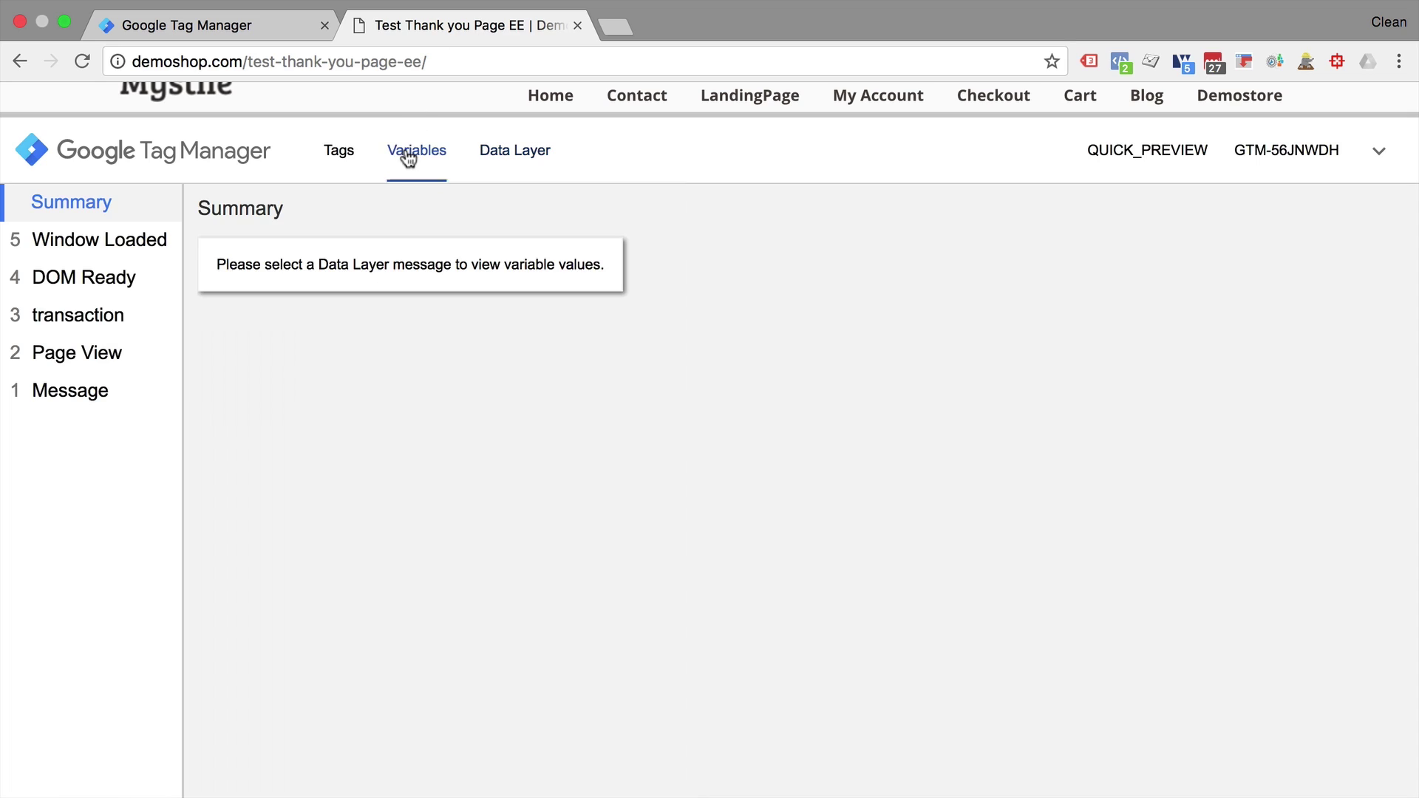
# Select the transaction event and highlight cjs - productIds returning ['12345', '67890'].
pyautogui.click(110, 333)
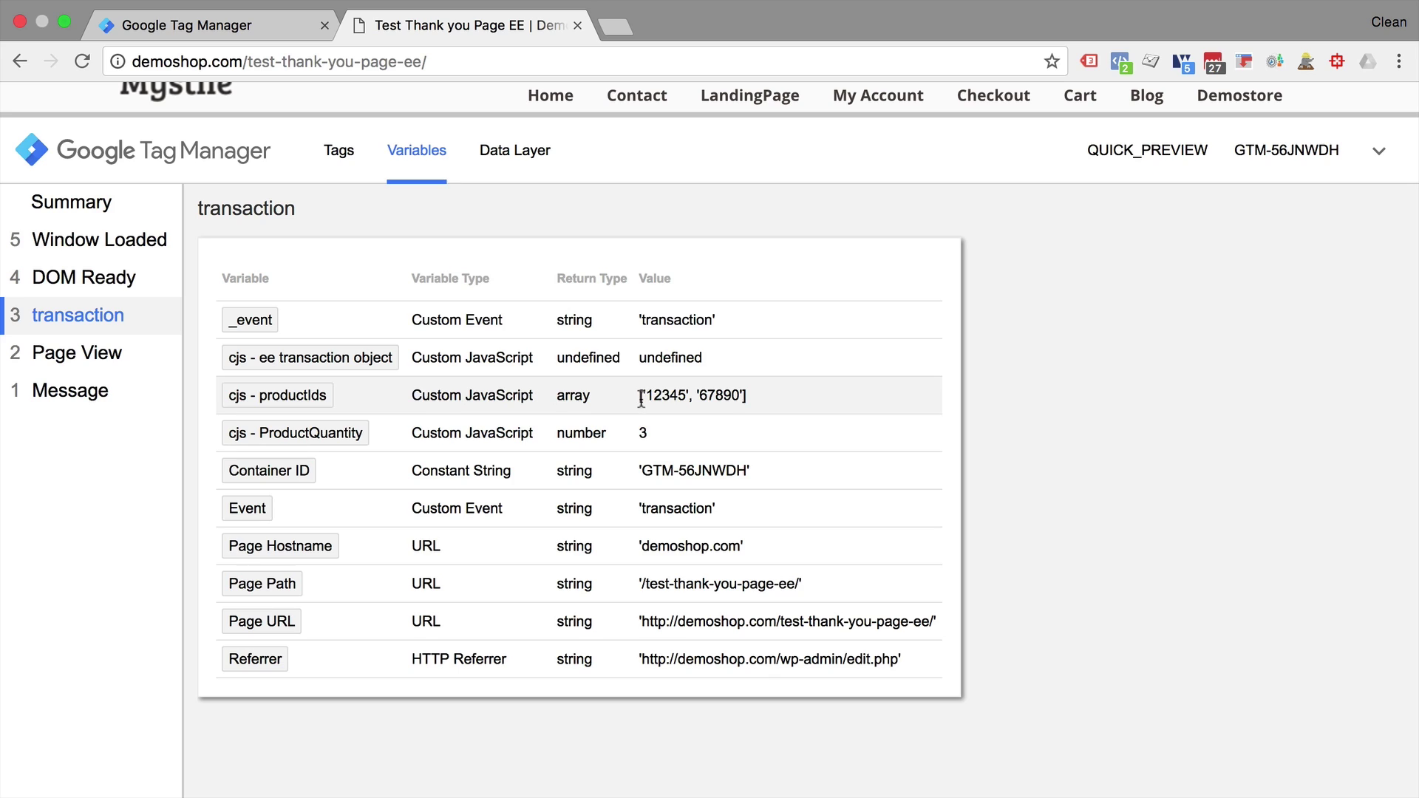
pyautogui.moveTo(641, 400); pyautogui.dragTo(746, 395)
pyautogui.click(746, 395)
# Open the FB - Audience - Purchase tag's code and select {{cjs - productIds}} in content_ids.
pyautogui.click(156, 30)
pyautogui.click(96, 189)
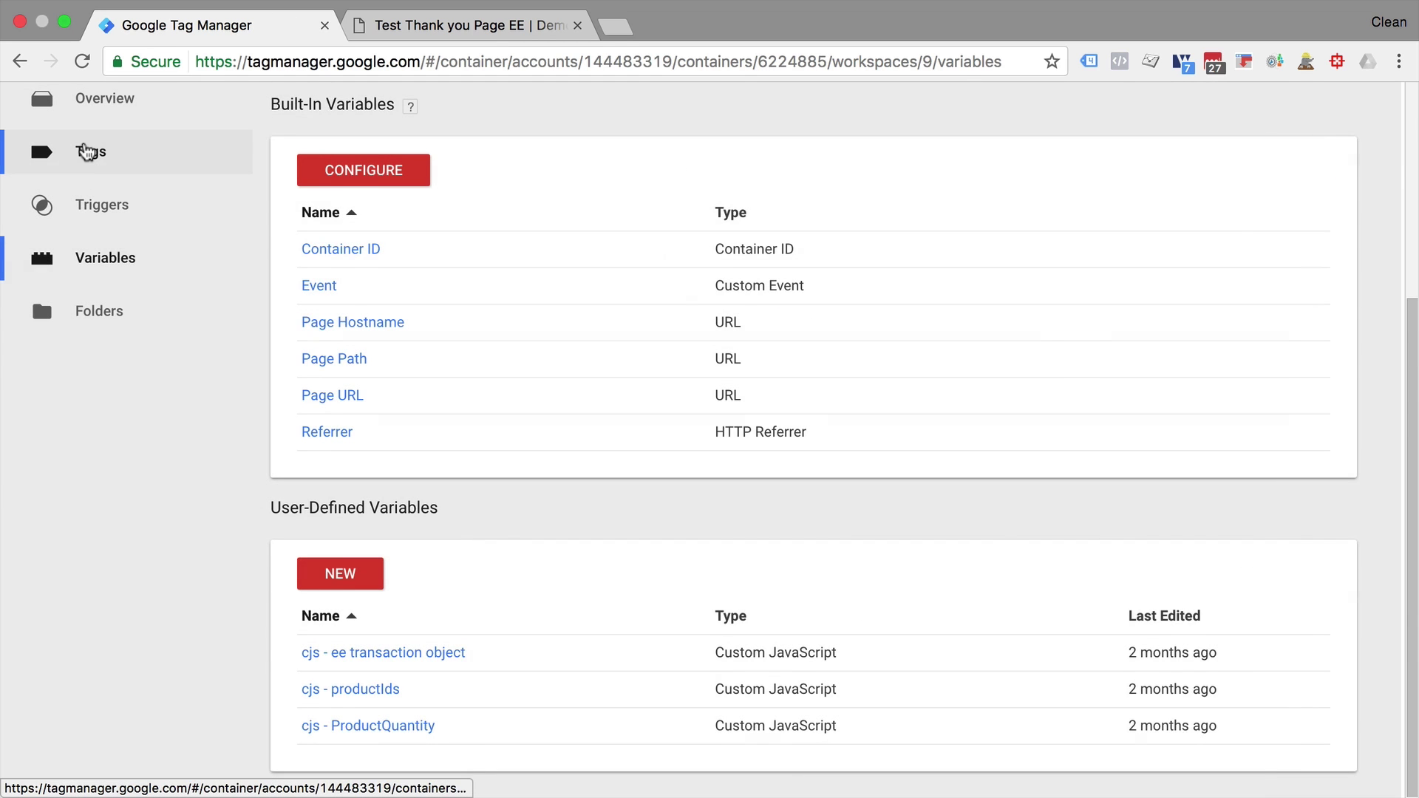
pyautogui.click(92, 152)
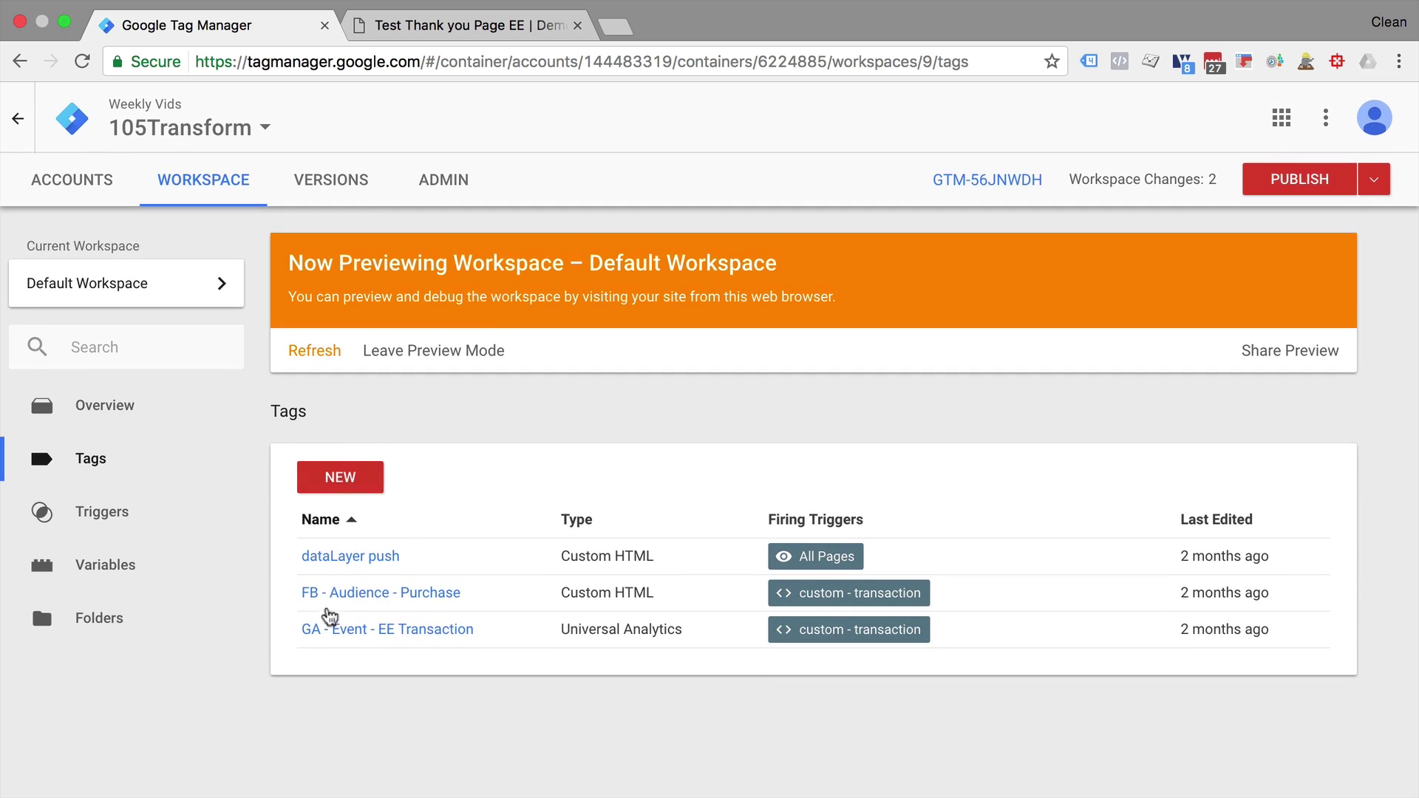
pyautogui.click(340, 590)
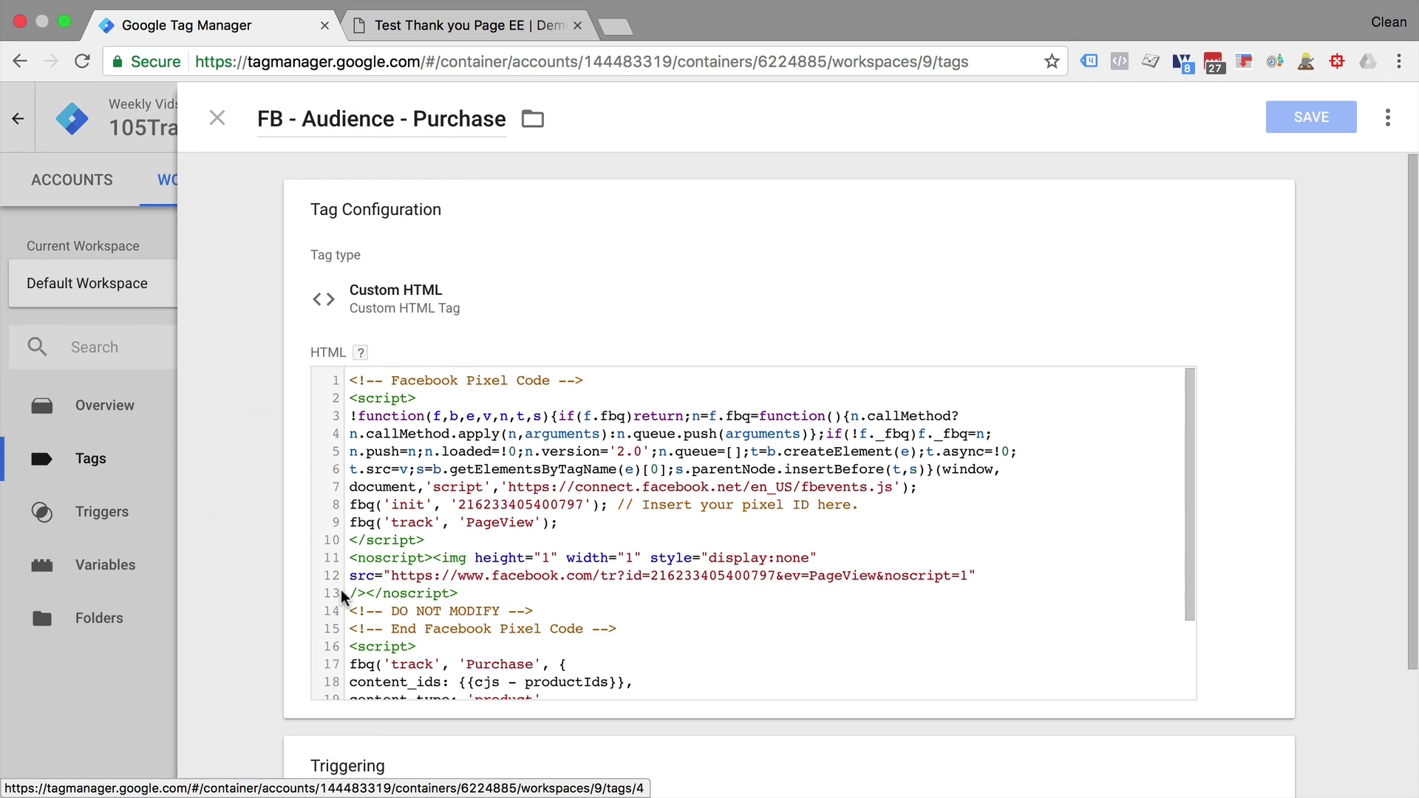
pyautogui.scroll(-2, 592, 569)
pyautogui.click(592, 569)
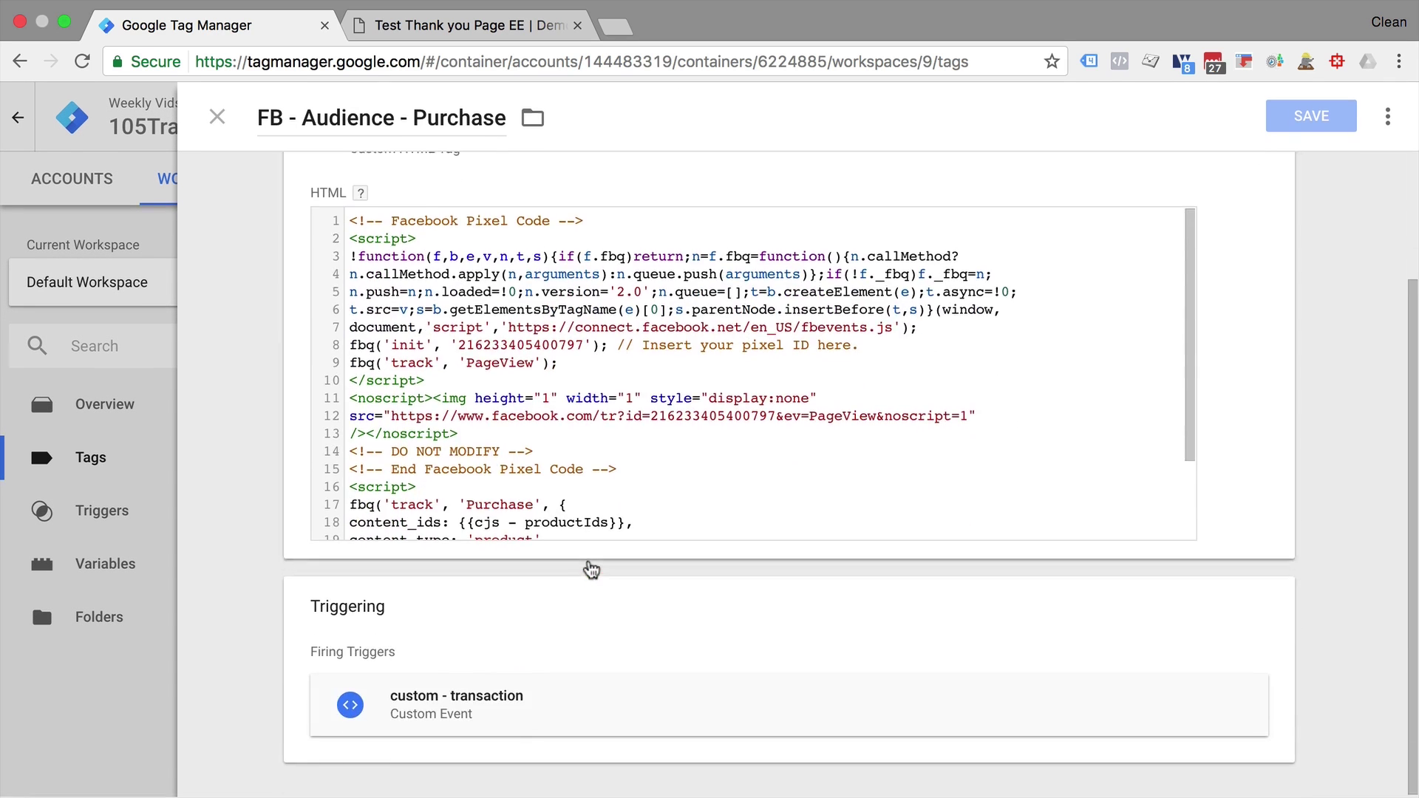
pyautogui.scroll(-3, 603, 457)
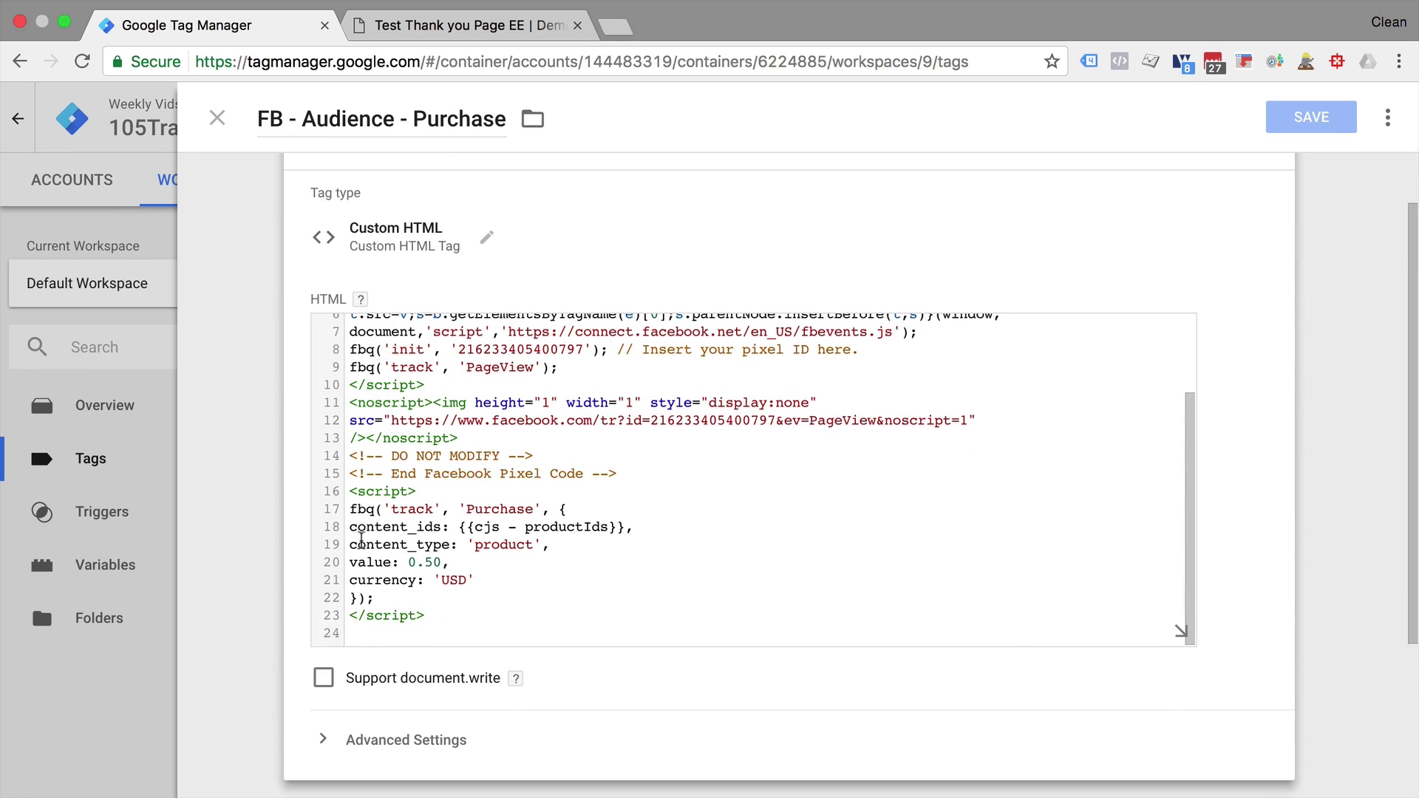
pyautogui.click(461, 527)
pyautogui.moveTo(462, 527); pyautogui.dragTo(627, 523)
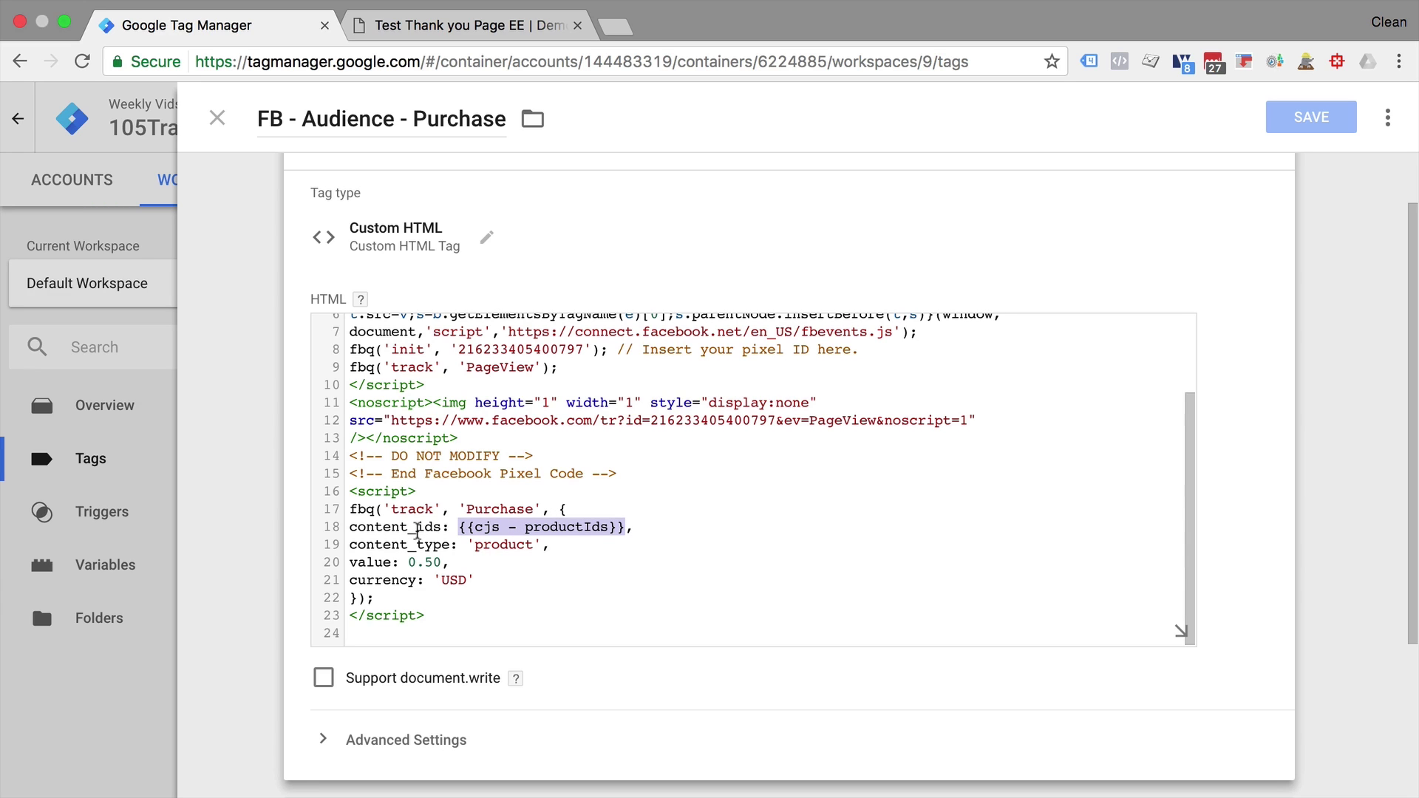
# In the thank-you page debugger, review the transaction's Data Layer, then its Variables.
pyautogui.click(476, 33)
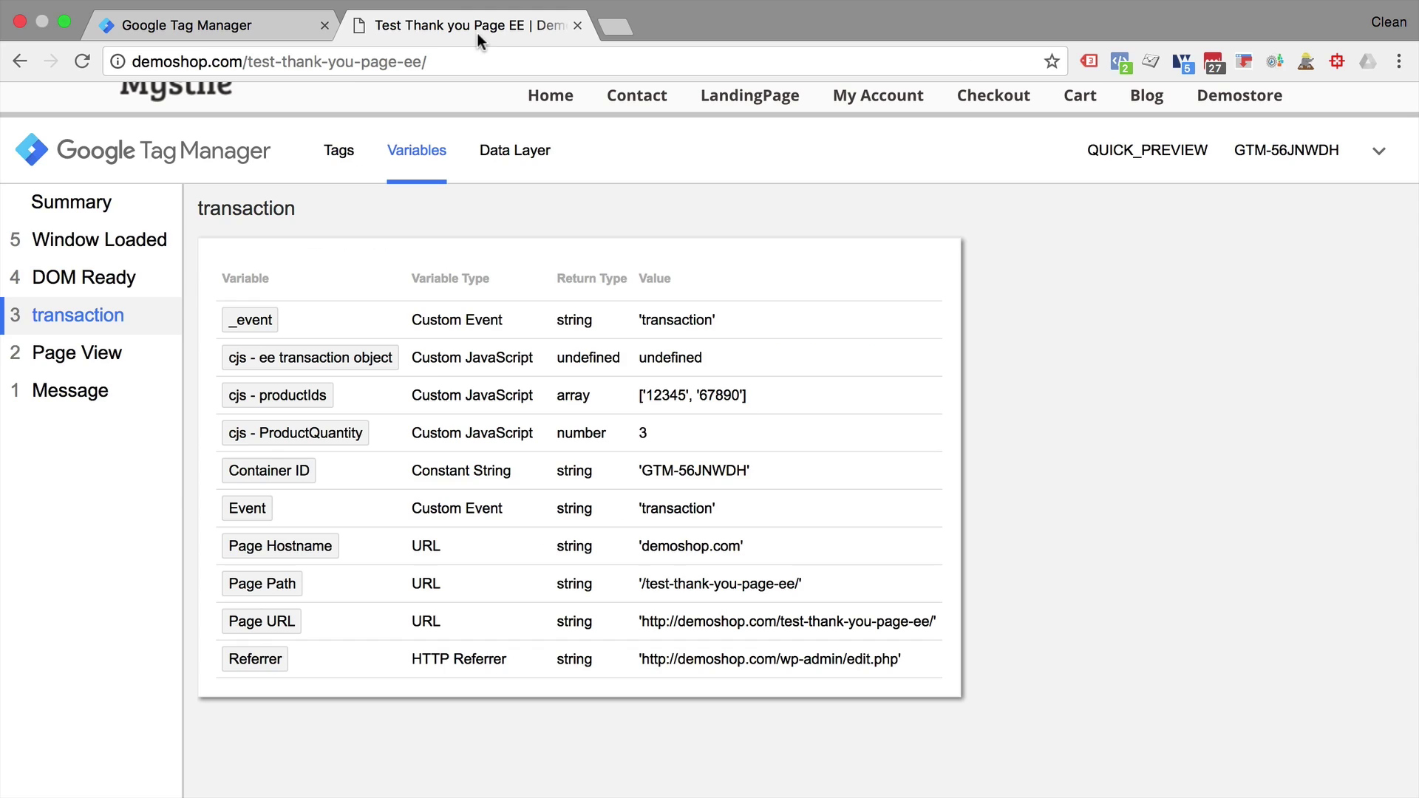
pyautogui.click(494, 150)
pyautogui.scroll(1, 502, 283)
pyautogui.scroll(2, 502, 283)
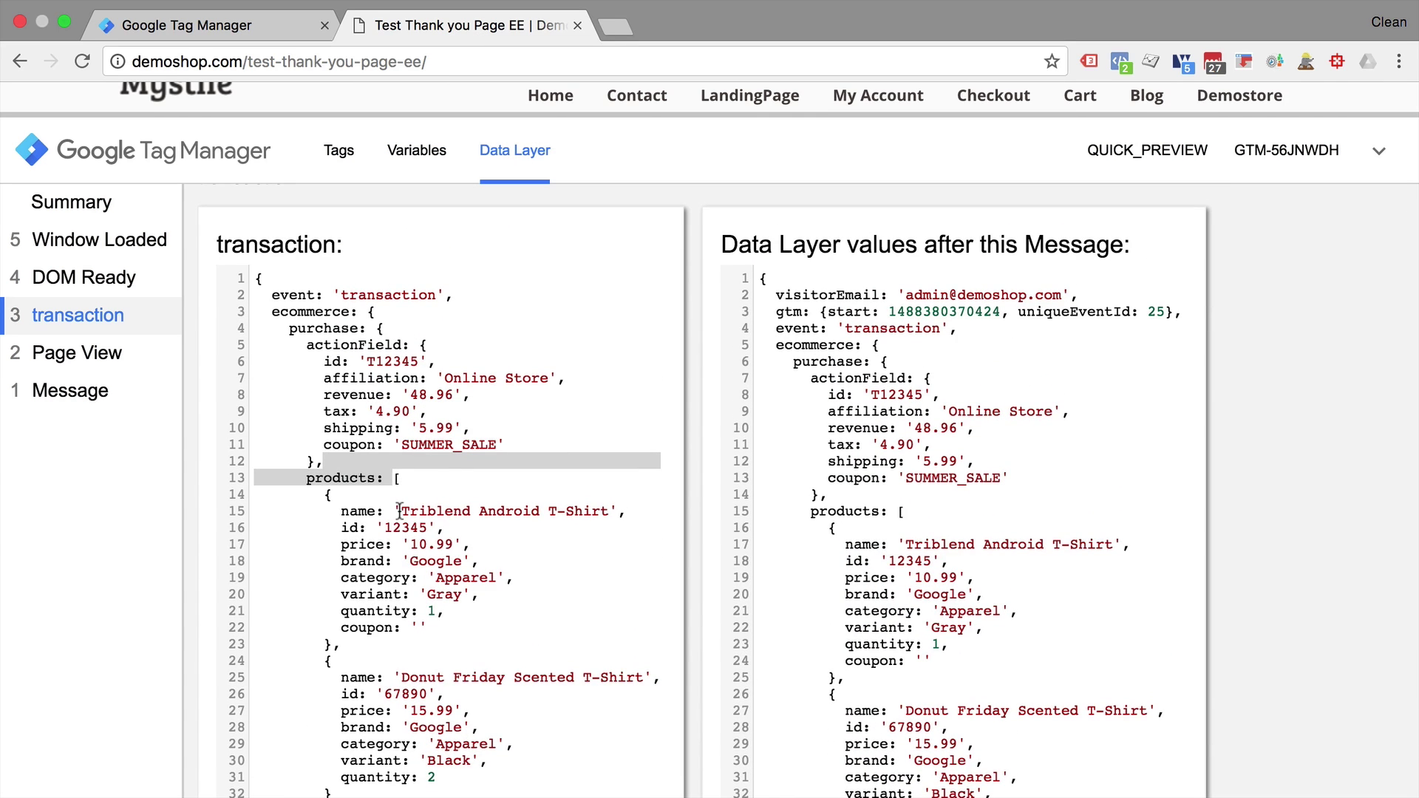
pyautogui.scroll(-3, 399, 511)
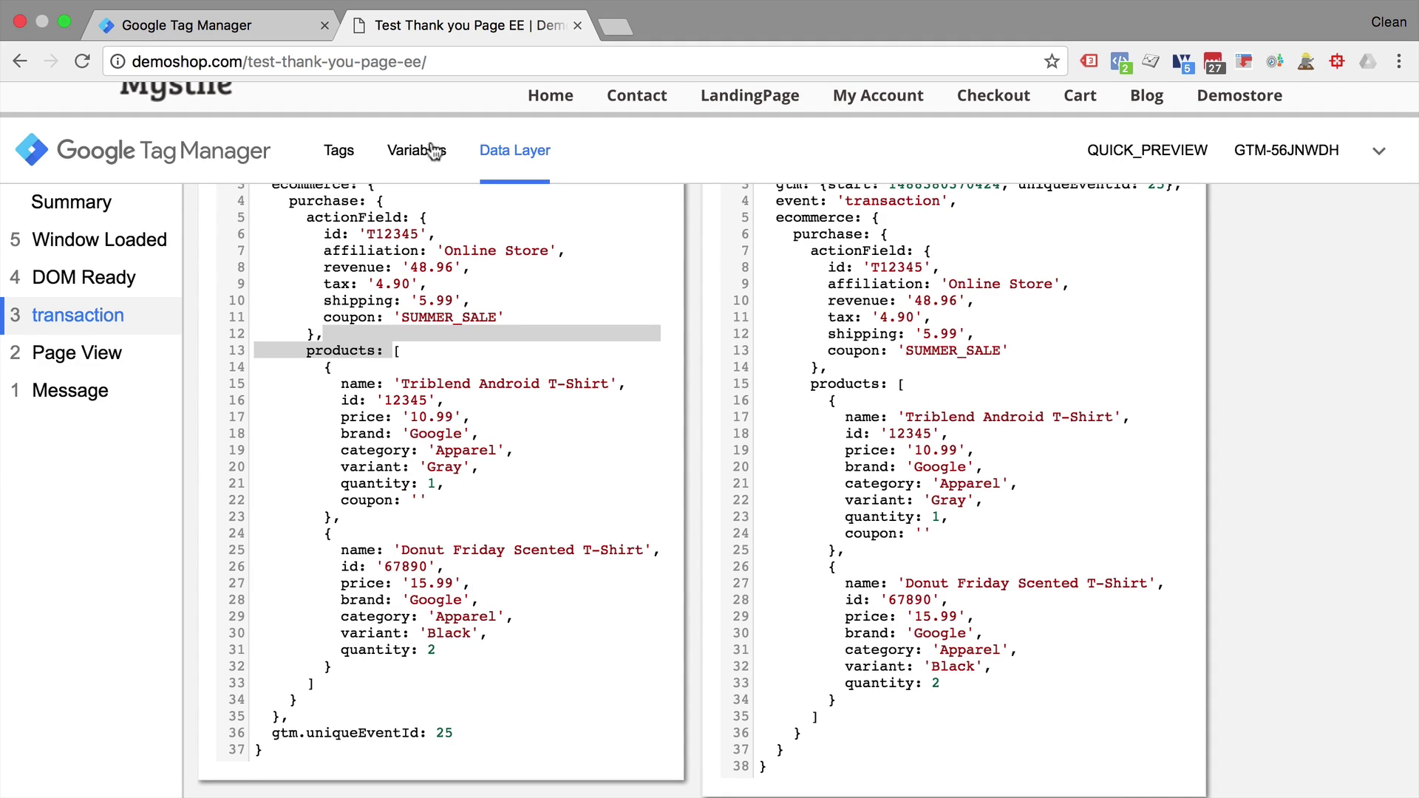
pyautogui.click(411, 152)
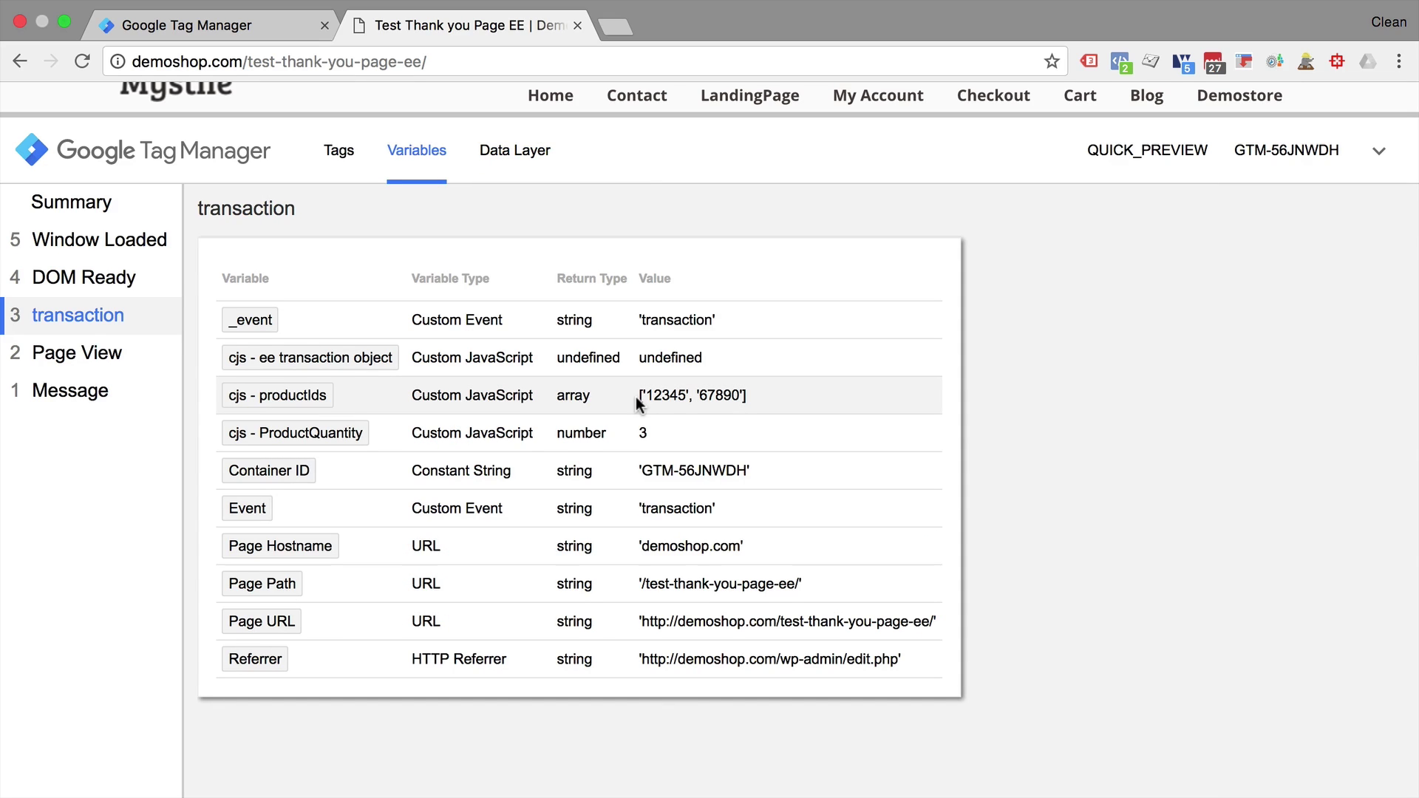
# Highlight product quantities 1 and 2, then compare with cjs - ProductQuantity's value of 3.
pyautogui.click(510, 150)
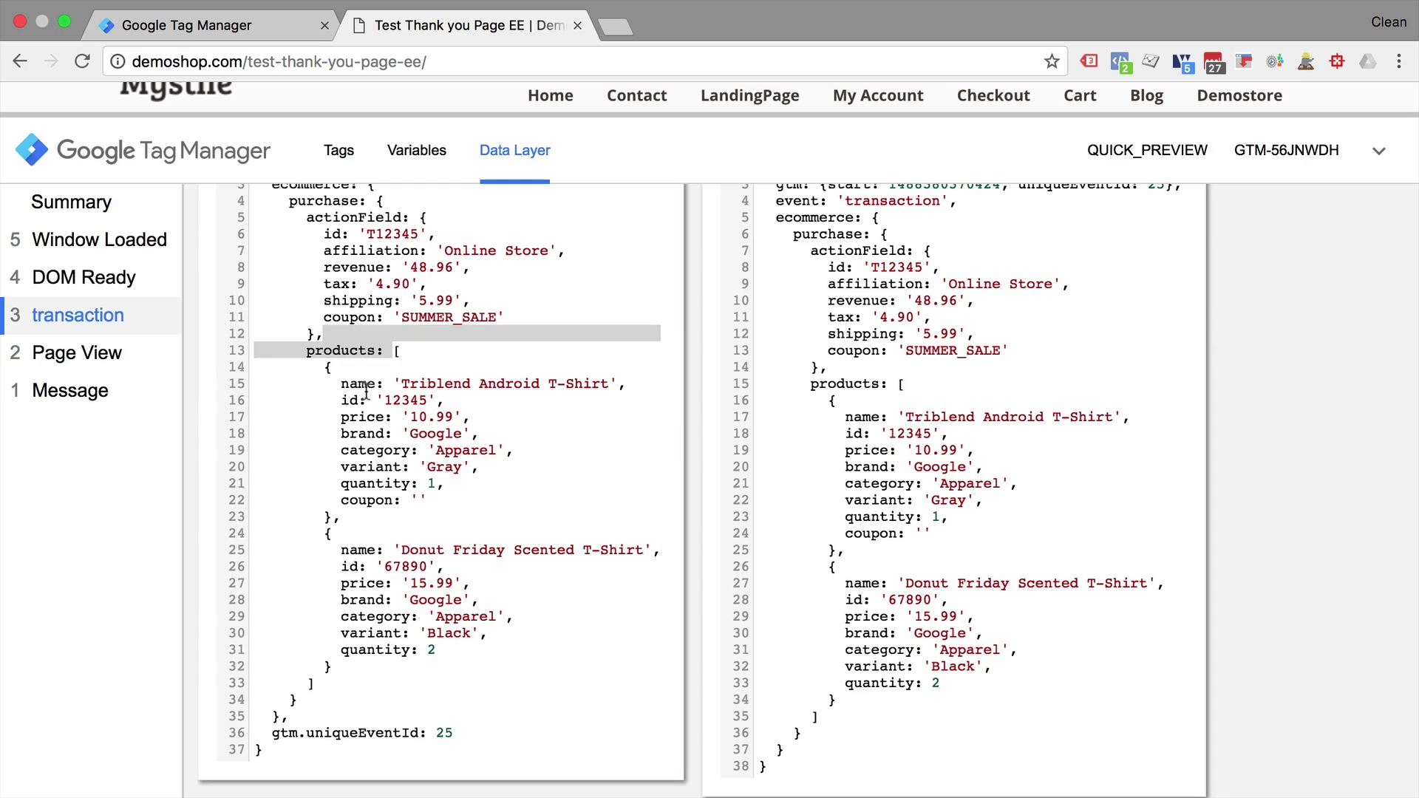
pyautogui.doubleClick(431, 483)
pyautogui.moveTo(417, 651); pyautogui.dragTo(437, 651)
pyautogui.click(439, 156)
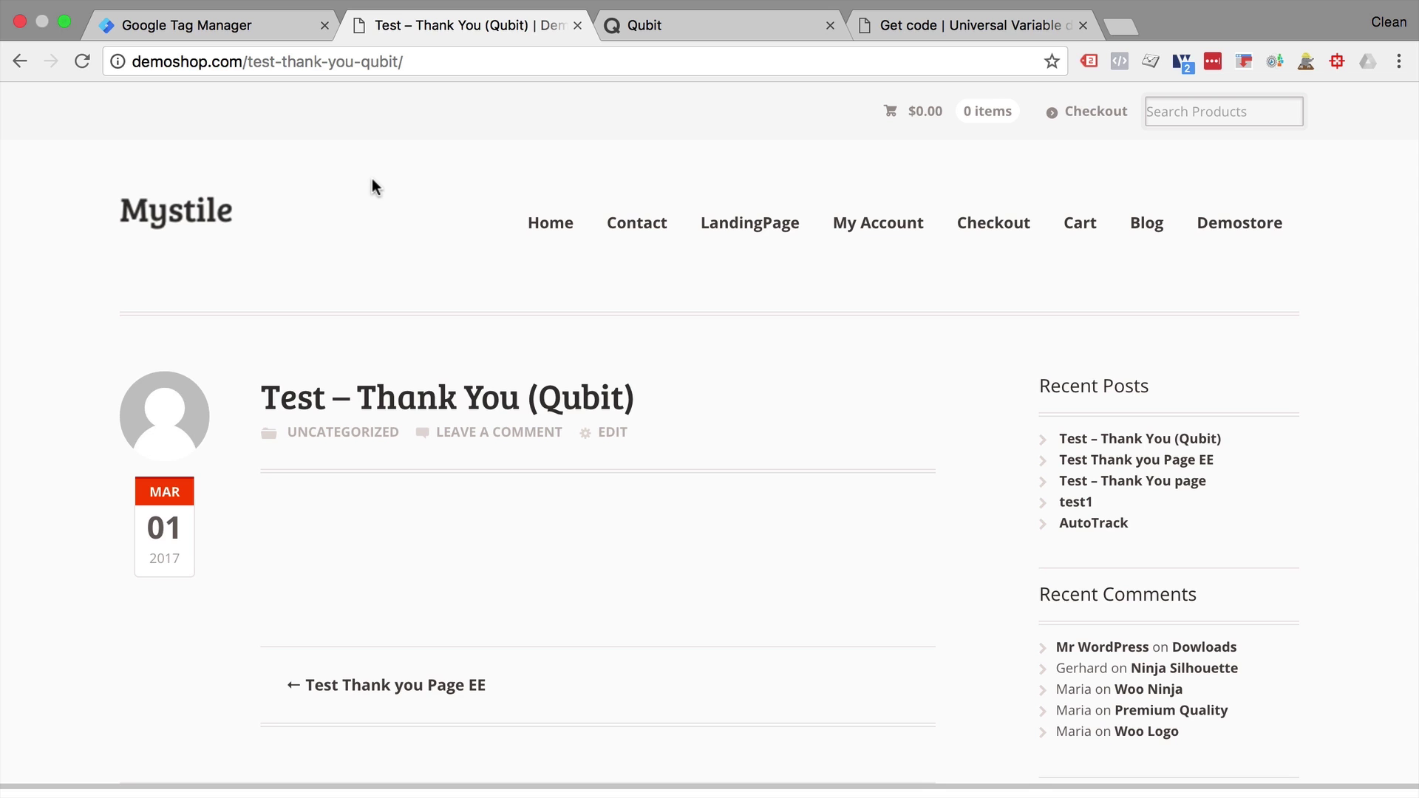
# Open Qubit's Universal Variable 'Get code' docs and highlight universal_variable in the sample code.
pyautogui.click(708, 35)
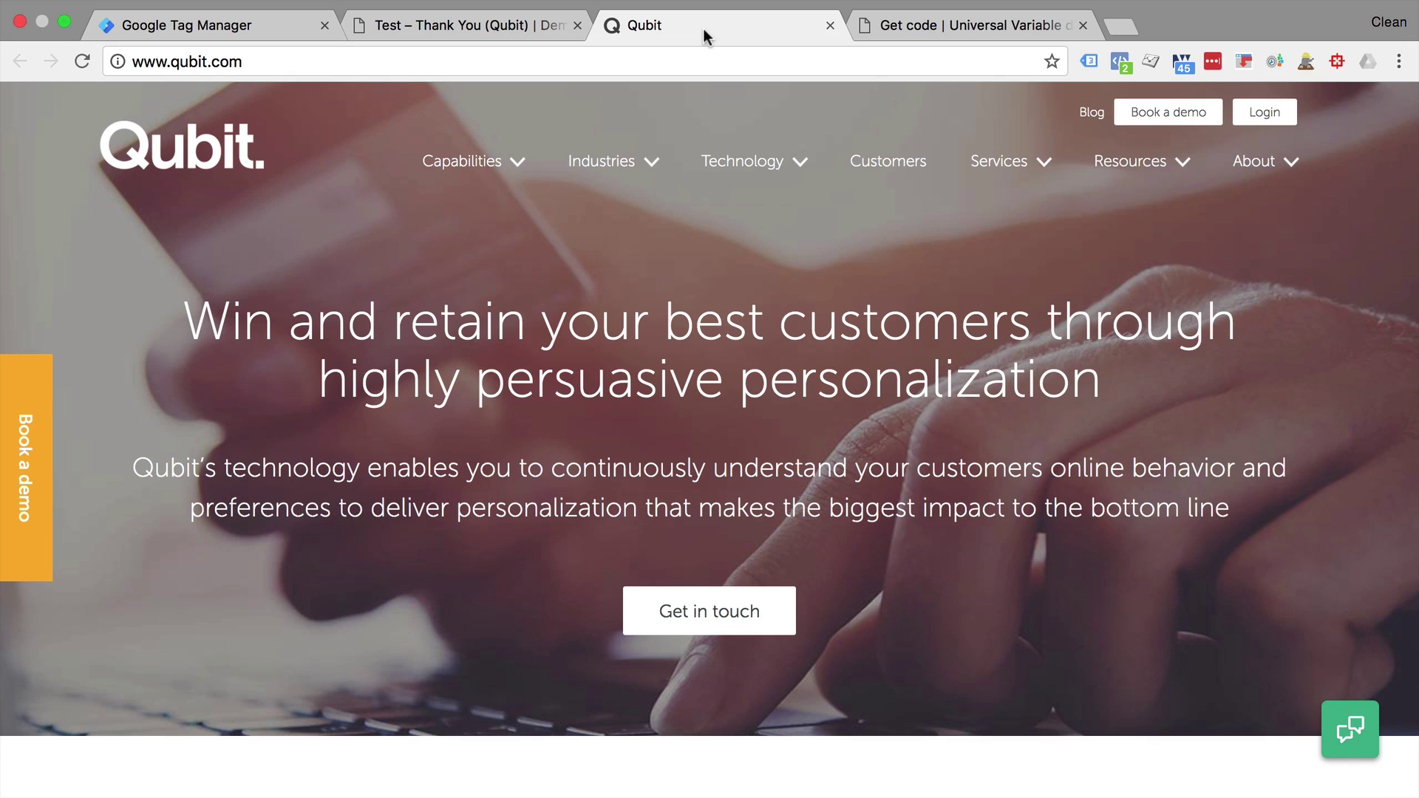
pyautogui.click(894, 28)
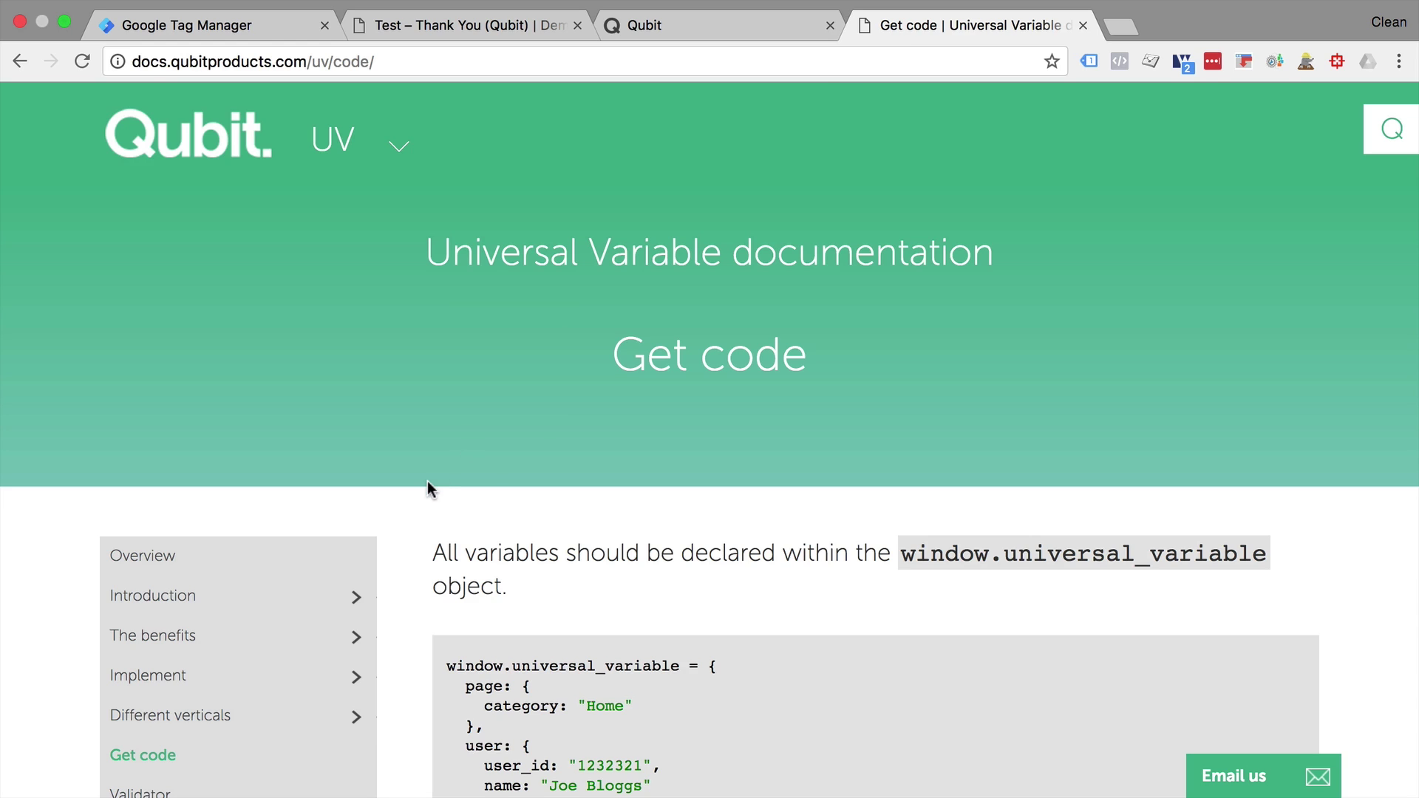
pyautogui.scroll(-3, 428, 480)
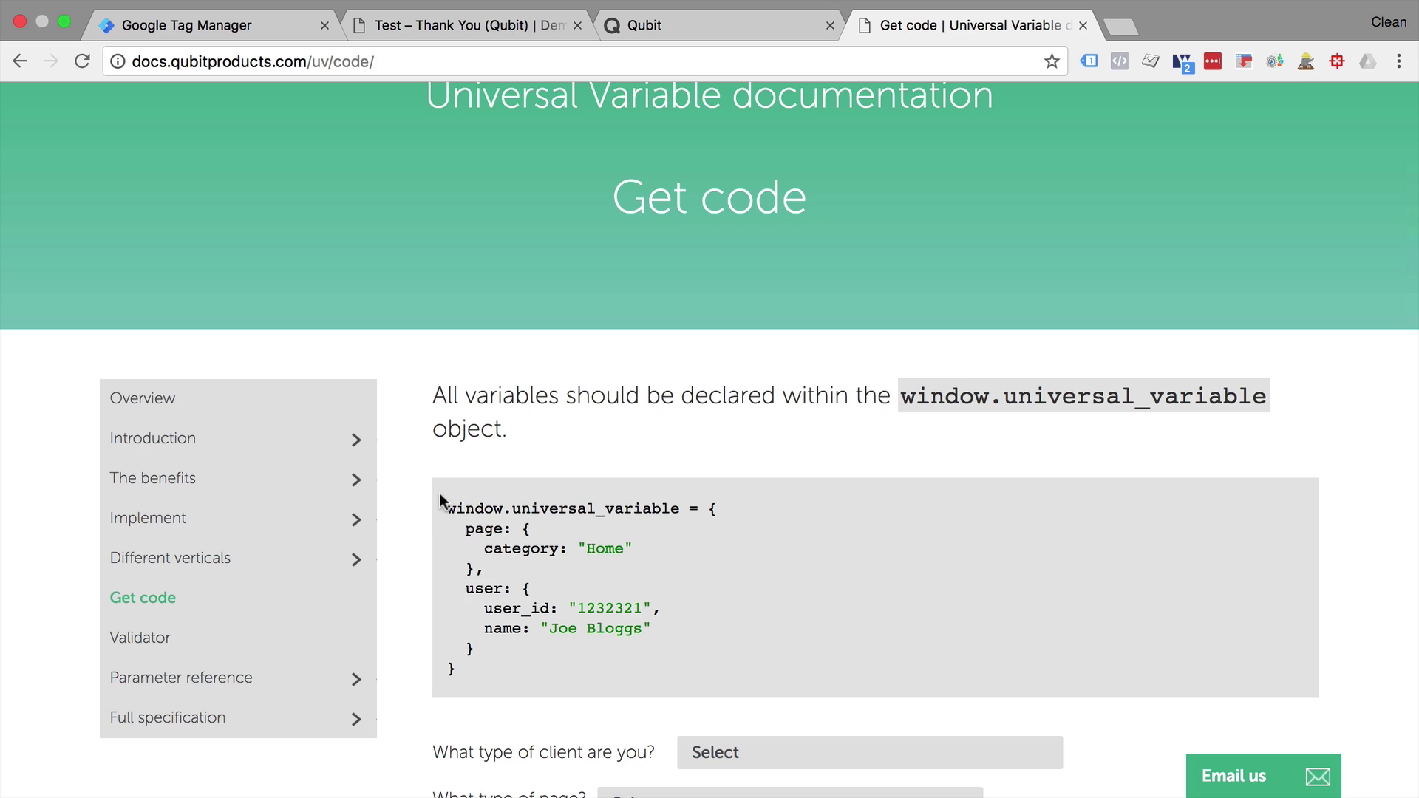
pyautogui.scroll(-1, 440, 501)
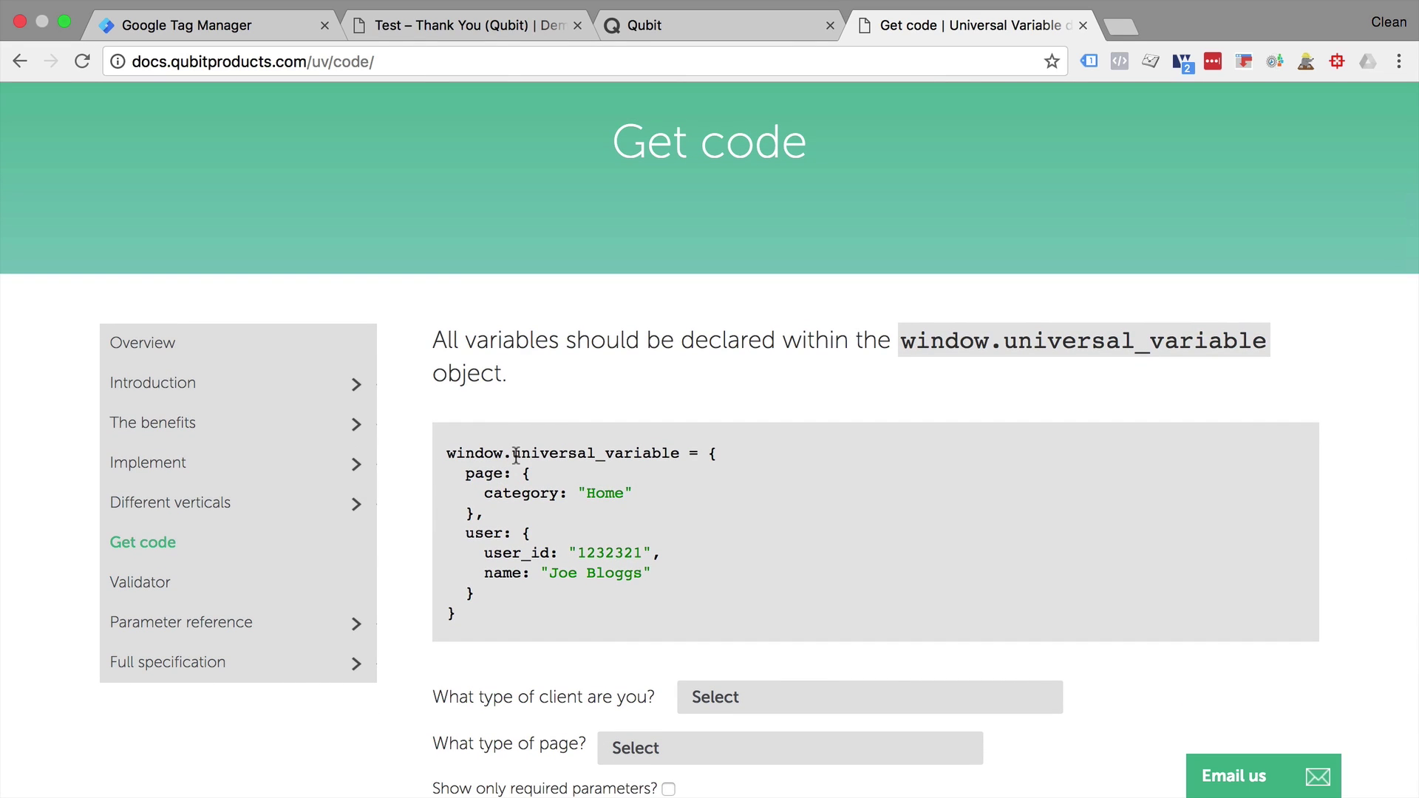
pyautogui.moveTo(515, 453); pyautogui.dragTo(681, 446)
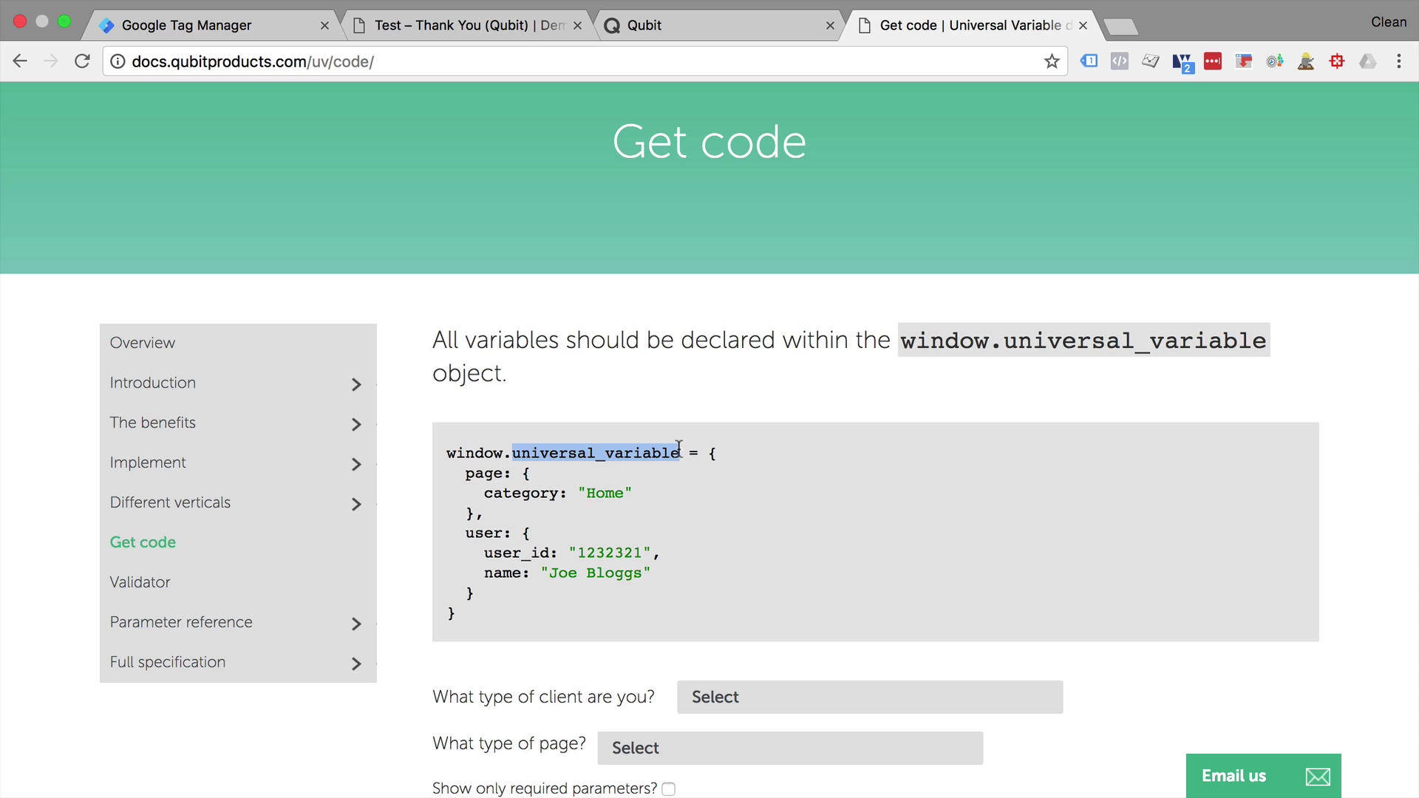
pyautogui.click(718, 393)
pyautogui.click(490, 27)
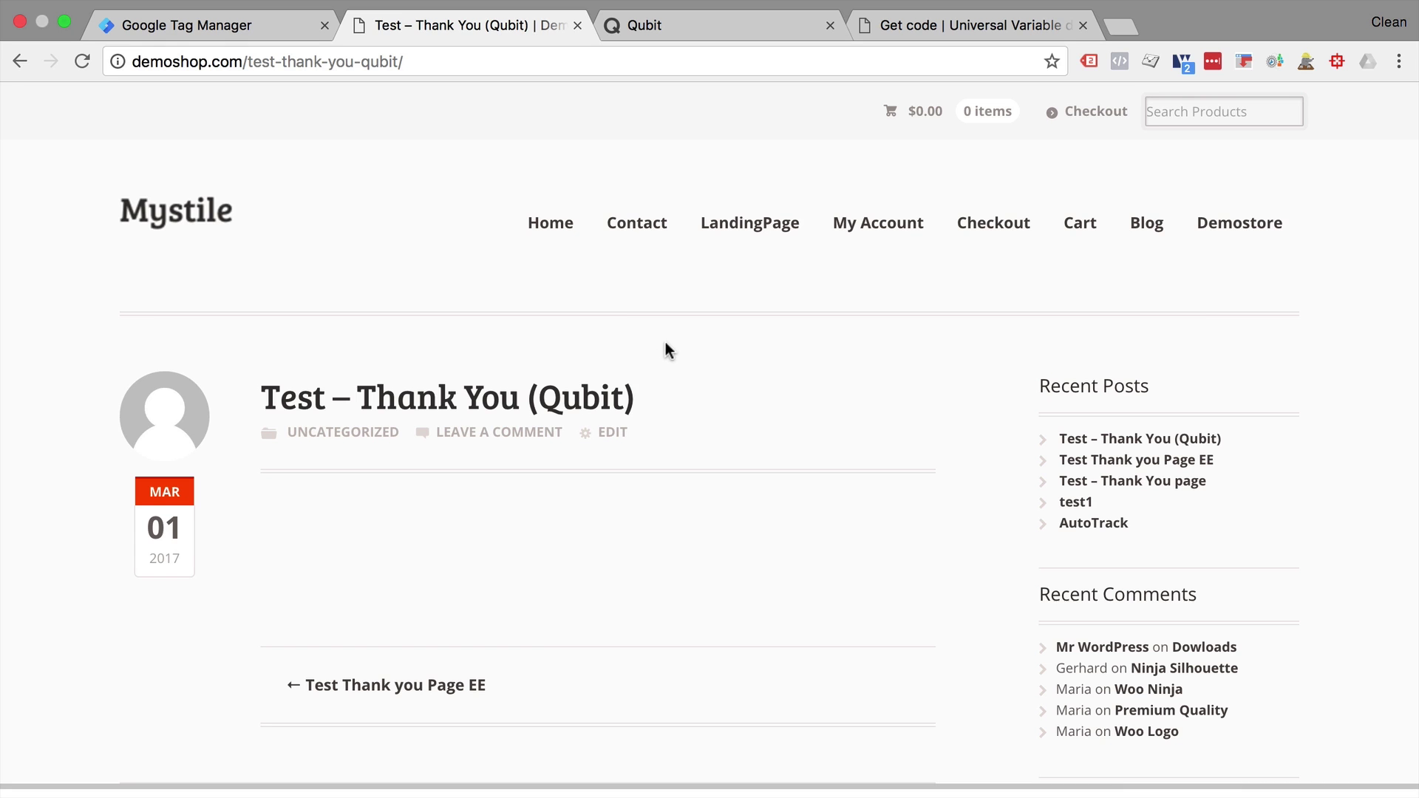
# Open Developer Tools and evaluate universal_variable in the Console.
pyautogui.click(255, 13)
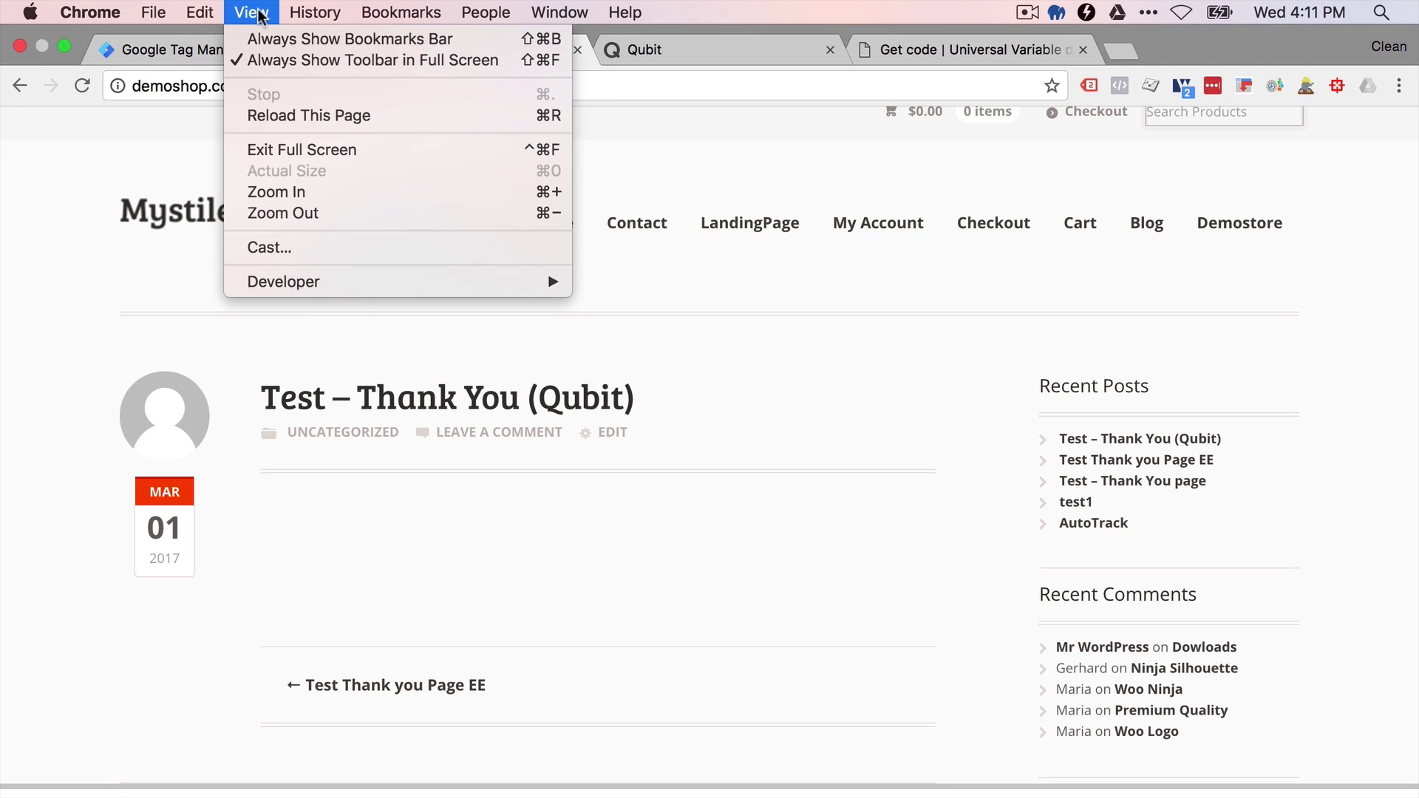
pyautogui.moveTo(447, 288)
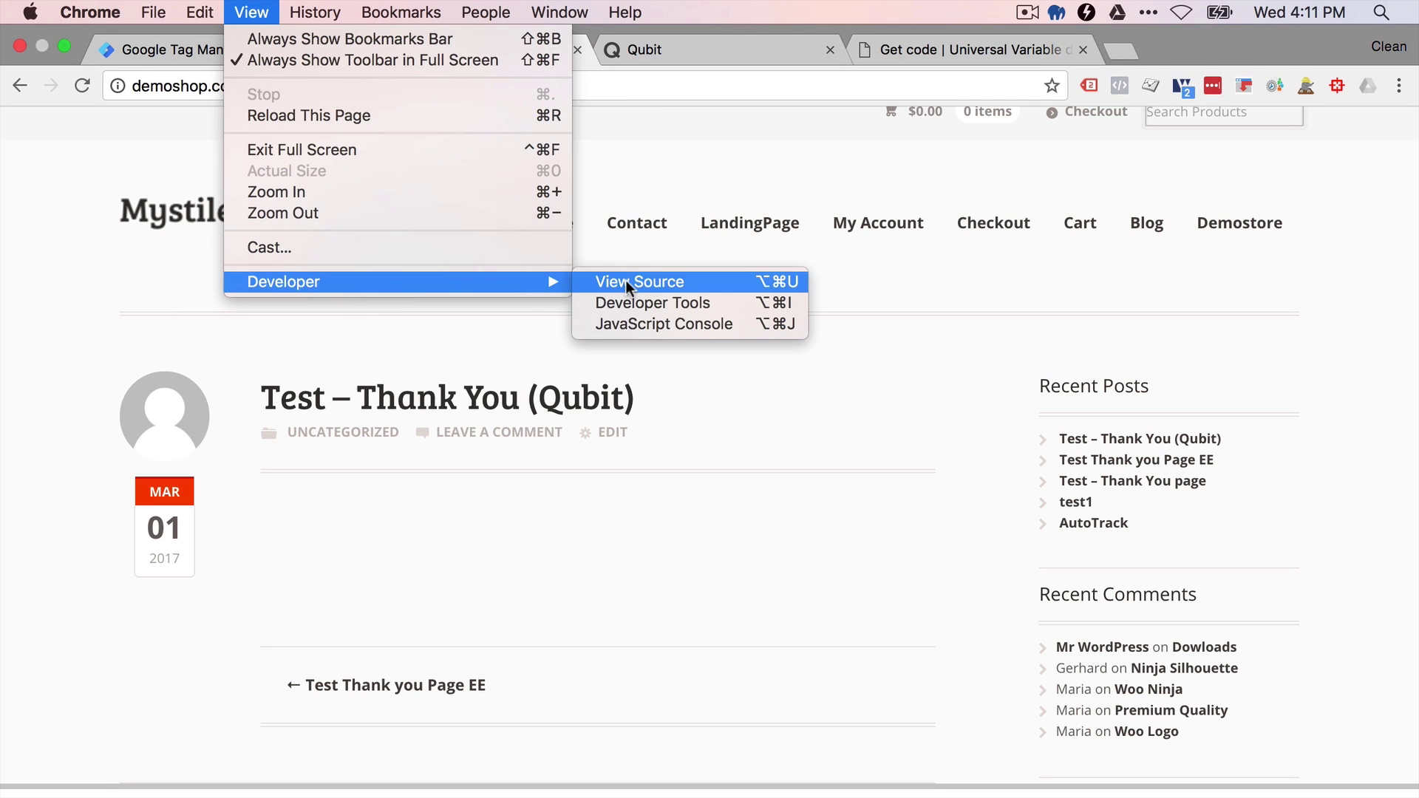
pyautogui.click(615, 300)
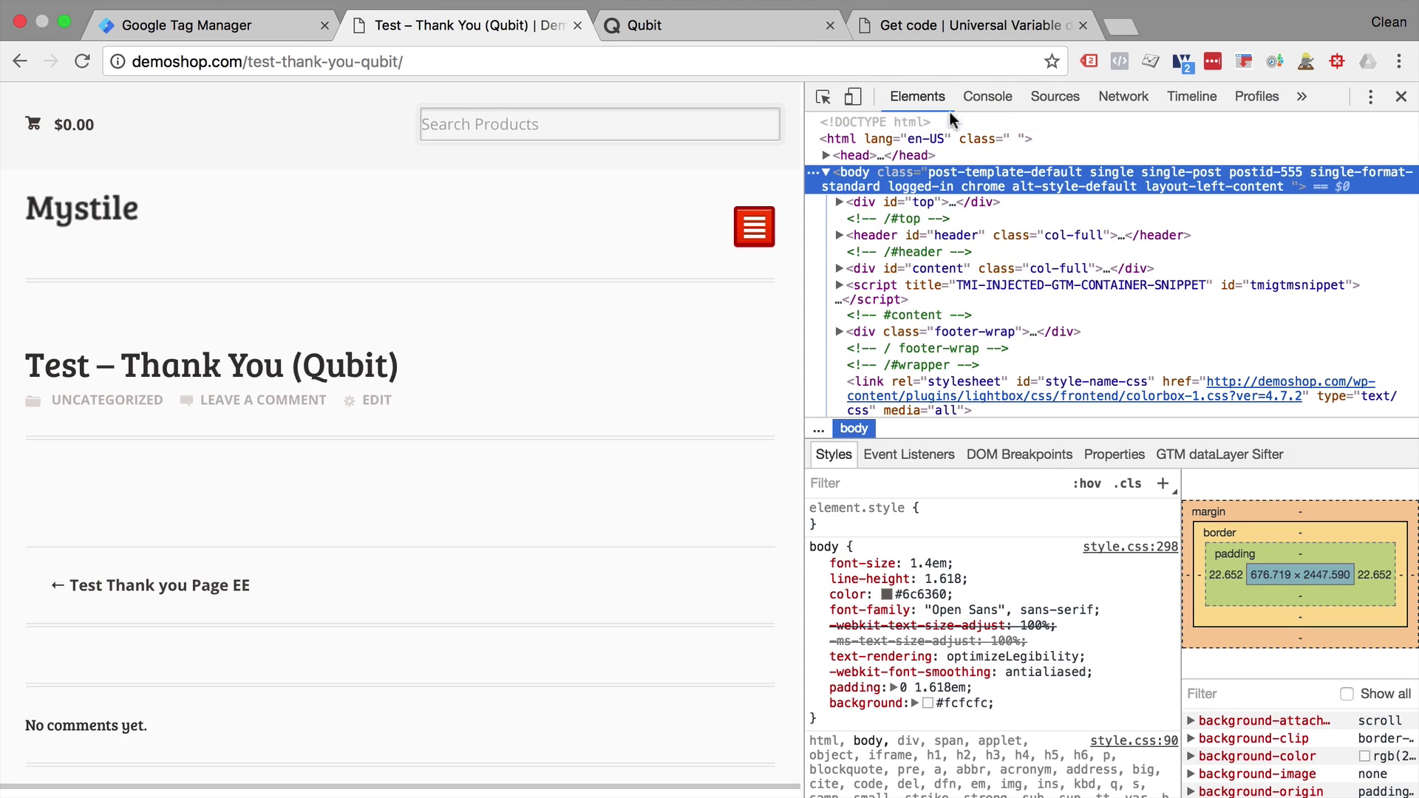
pyautogui.click(967, 98)
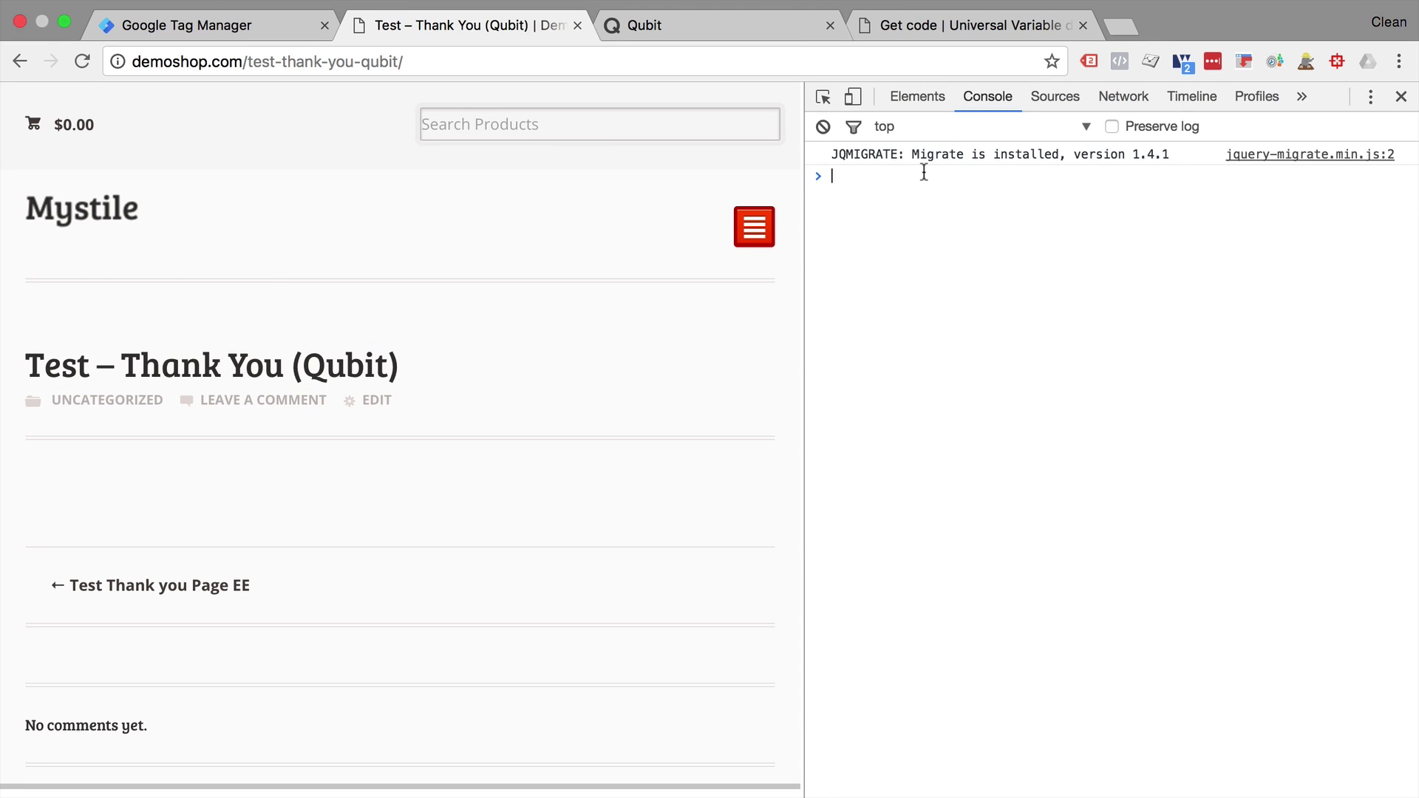
pyautogui.write('universal')
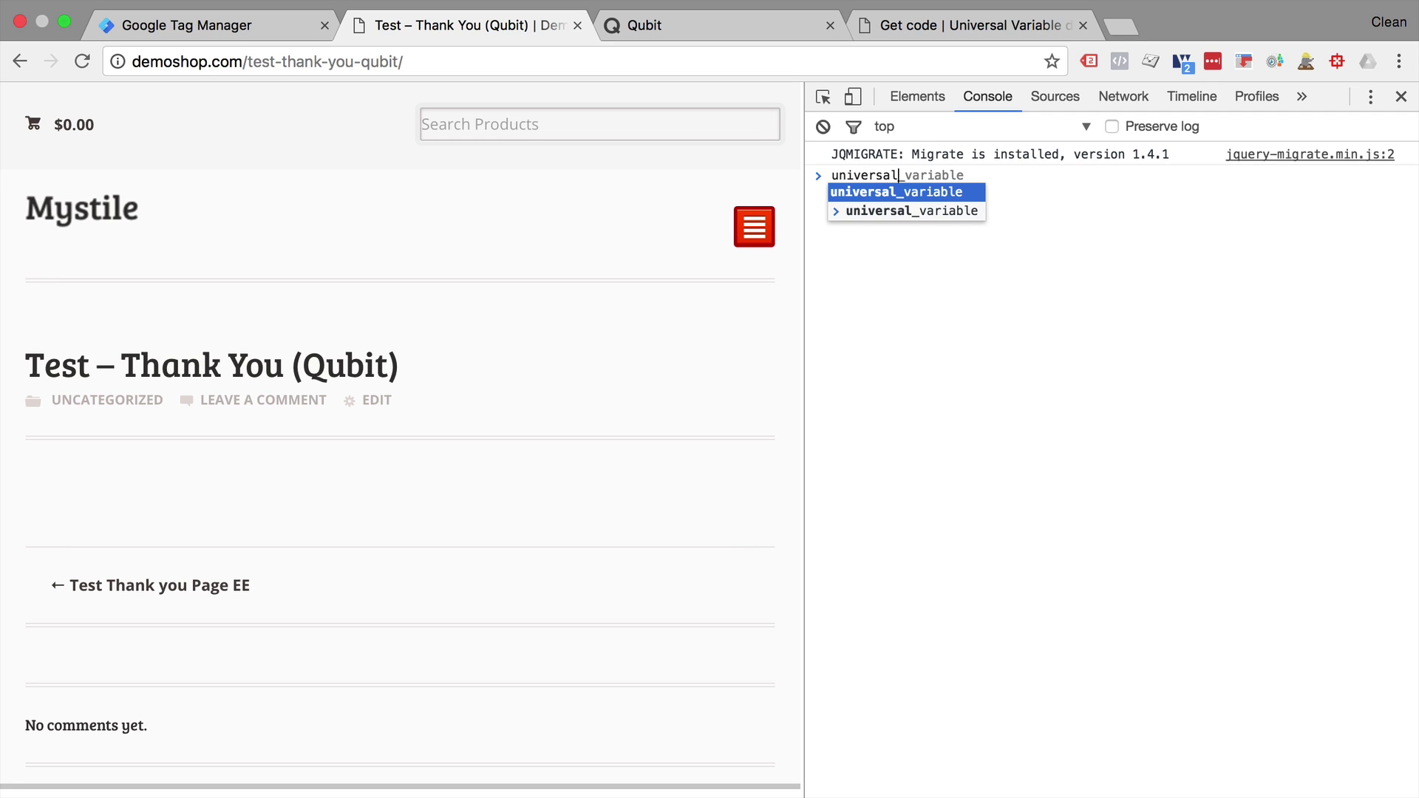
pyautogui.press('Return')
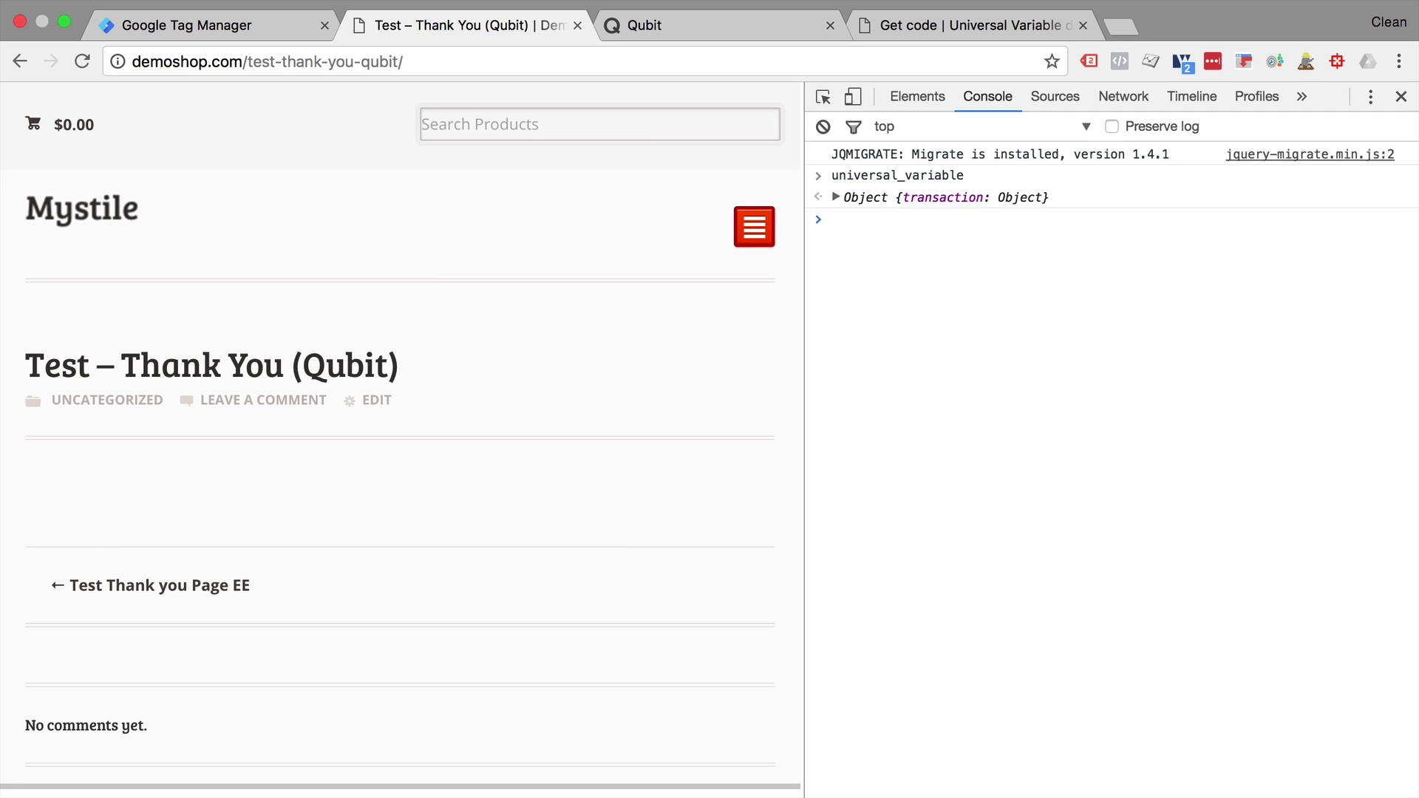
# Expand the printed object's transaction, line_items, and line items 0 and 1.
pyautogui.click(836, 196)
pyautogui.click(848, 216)
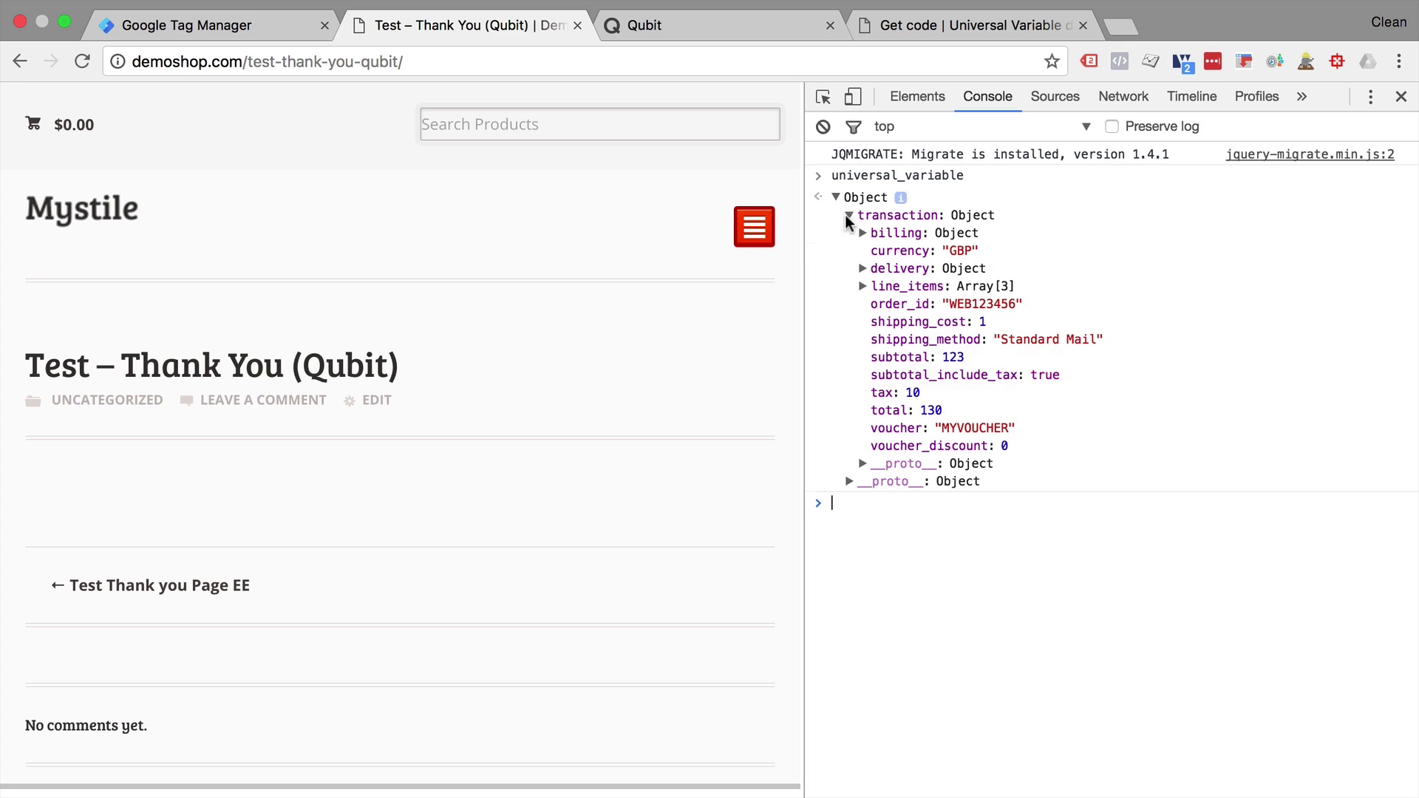
pyautogui.click(863, 286)
pyautogui.click(876, 303)
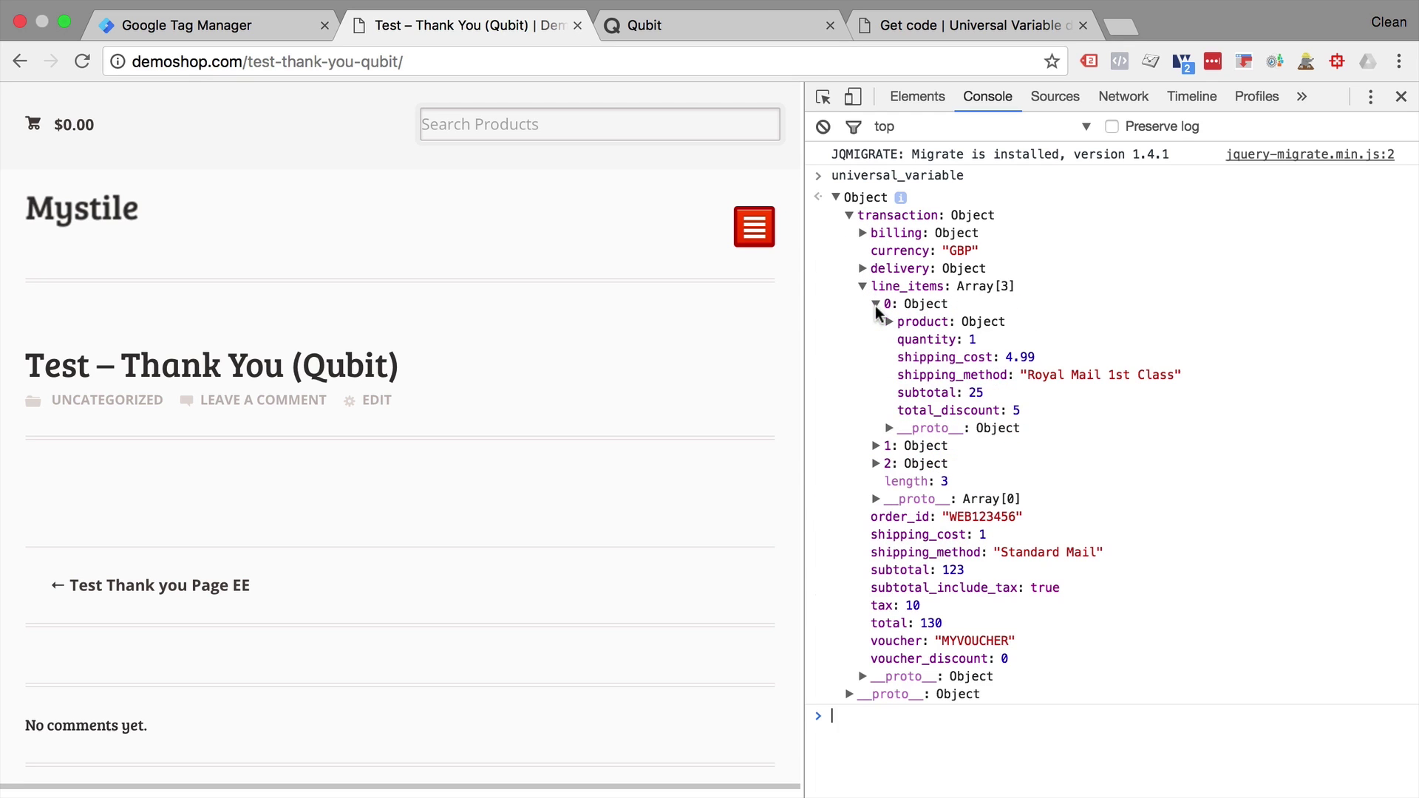
pyautogui.click(876, 446)
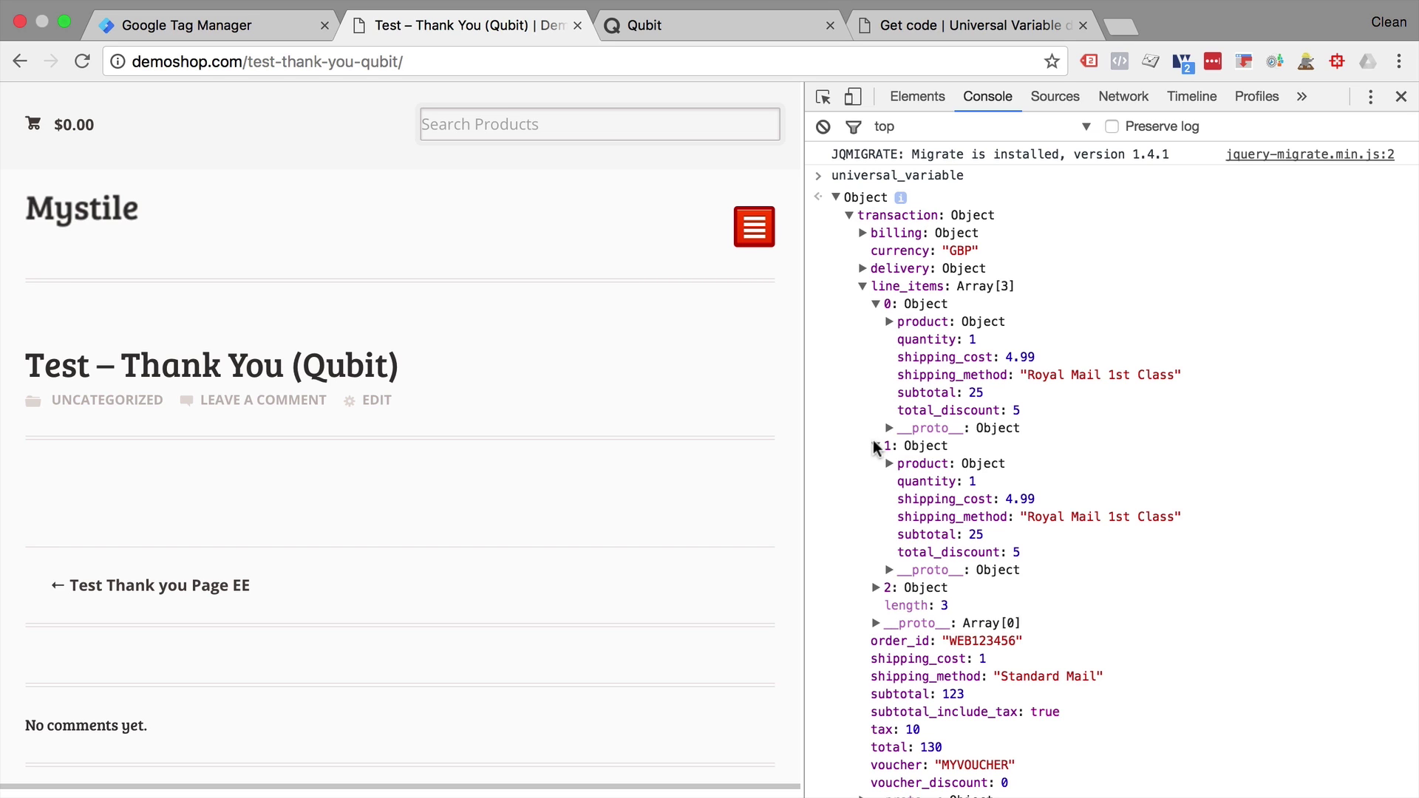
# Open the dataLayer push tag's Custom HTML and highlight the universal_variable key in its code.
pyautogui.moveTo(828, 441); pyautogui.dragTo(304, 96)
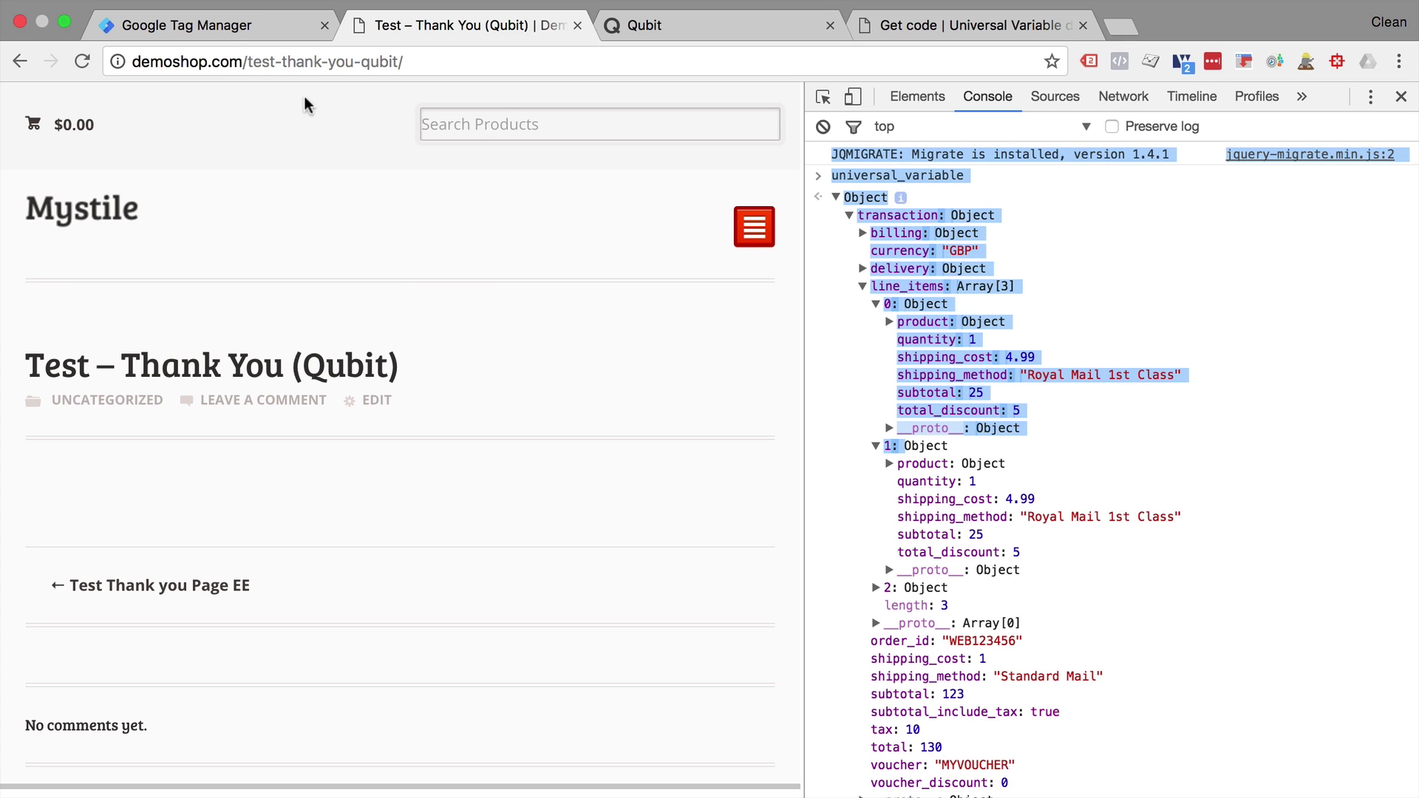
pyautogui.click(212, 37)
pyautogui.click(95, 454)
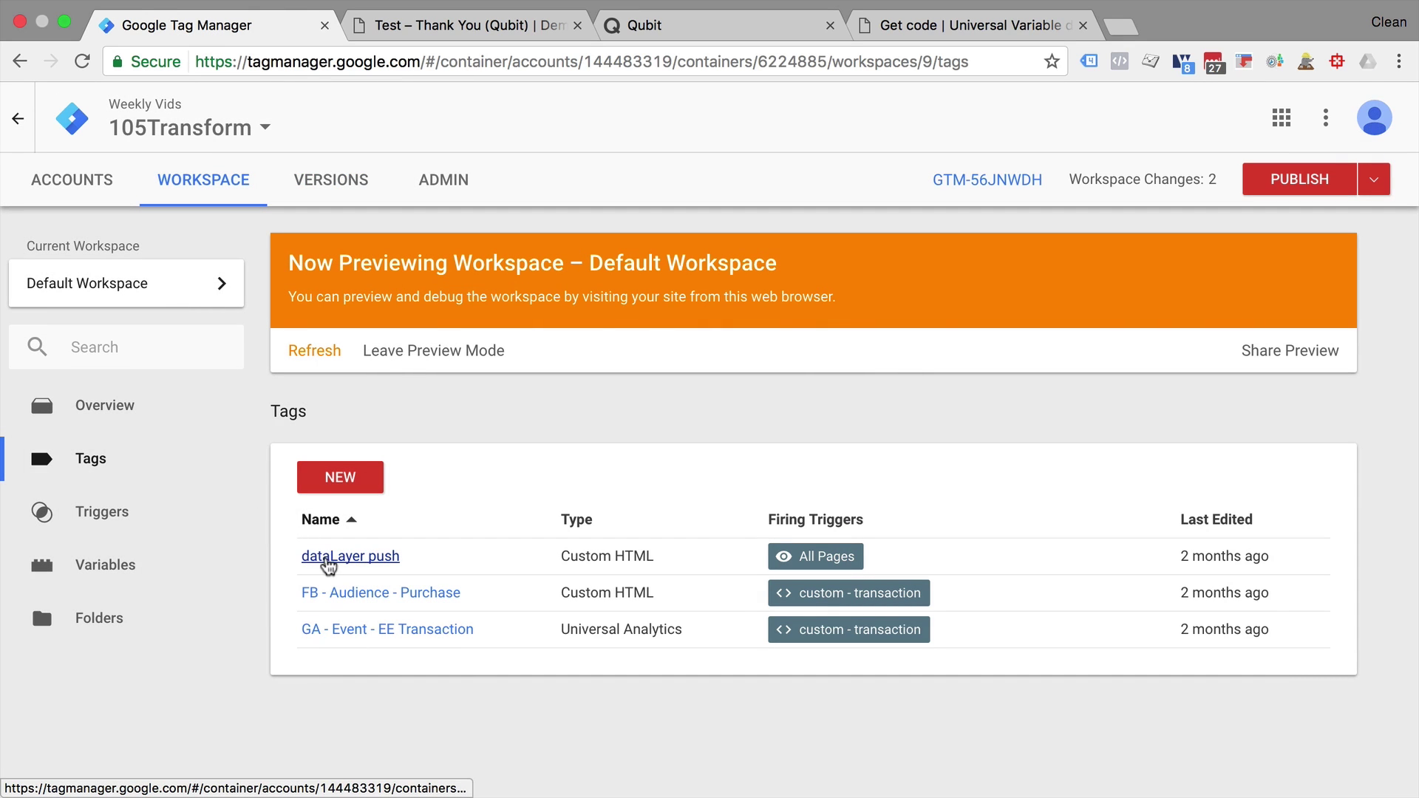
pyautogui.click(327, 564)
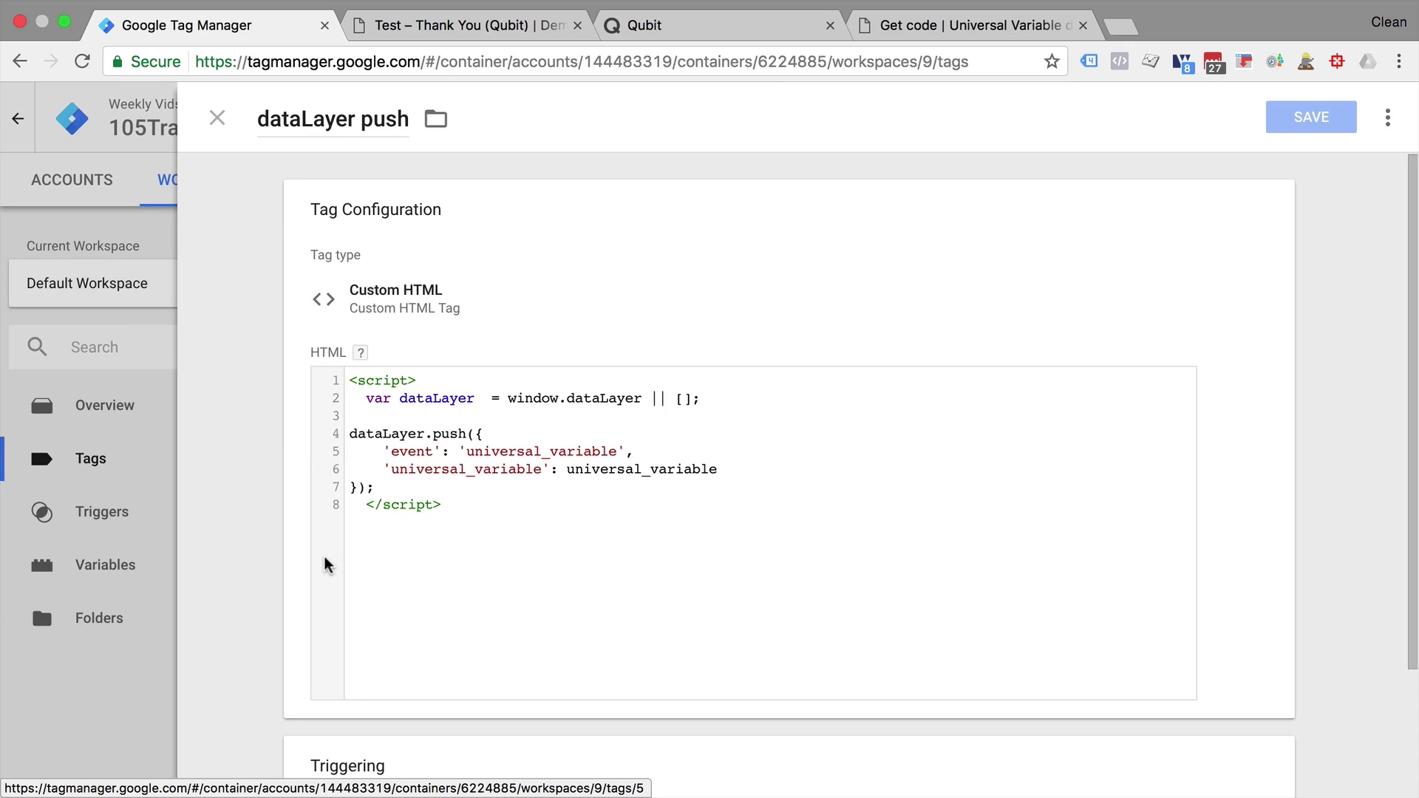
pyautogui.click(443, 406)
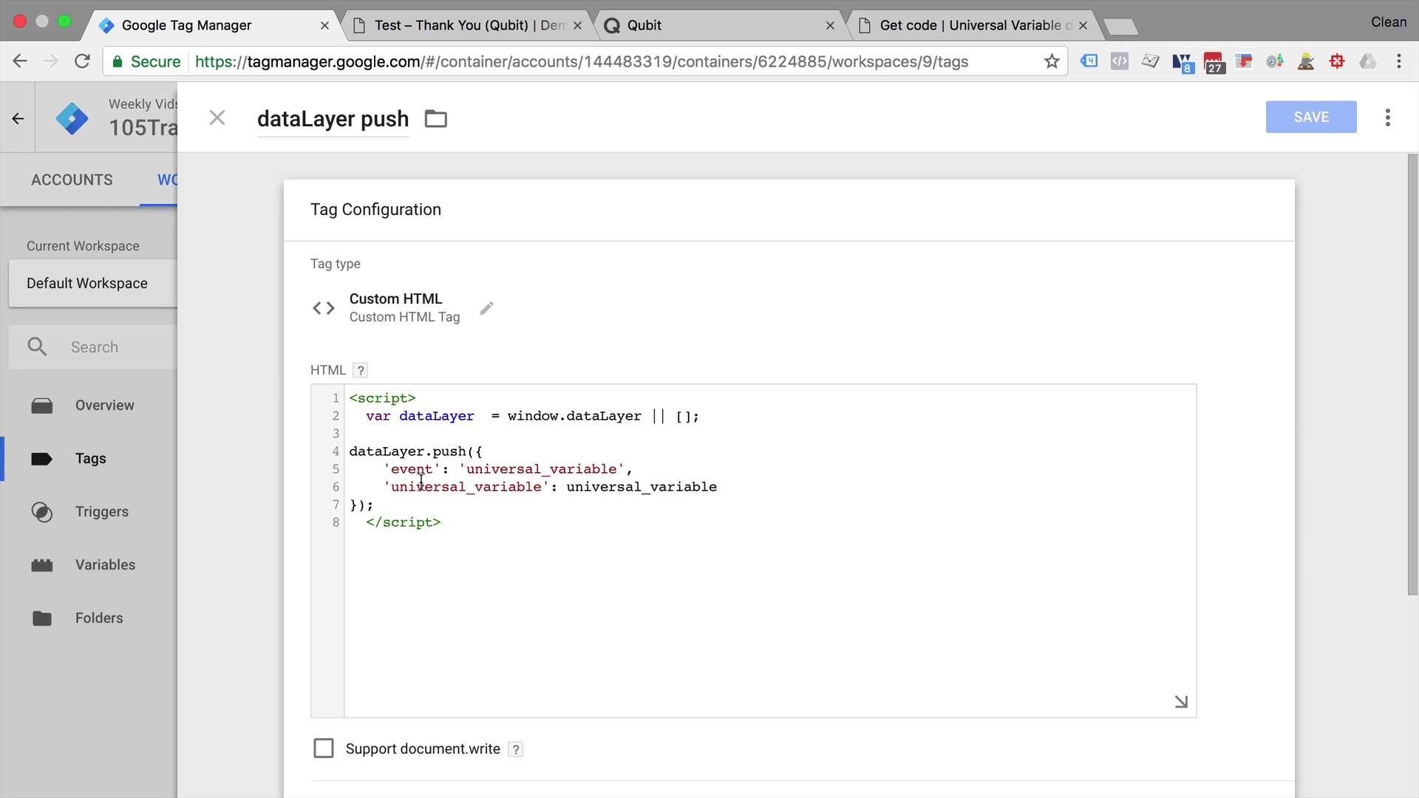
pyautogui.moveTo(400, 488); pyautogui.dragTo(734, 485)
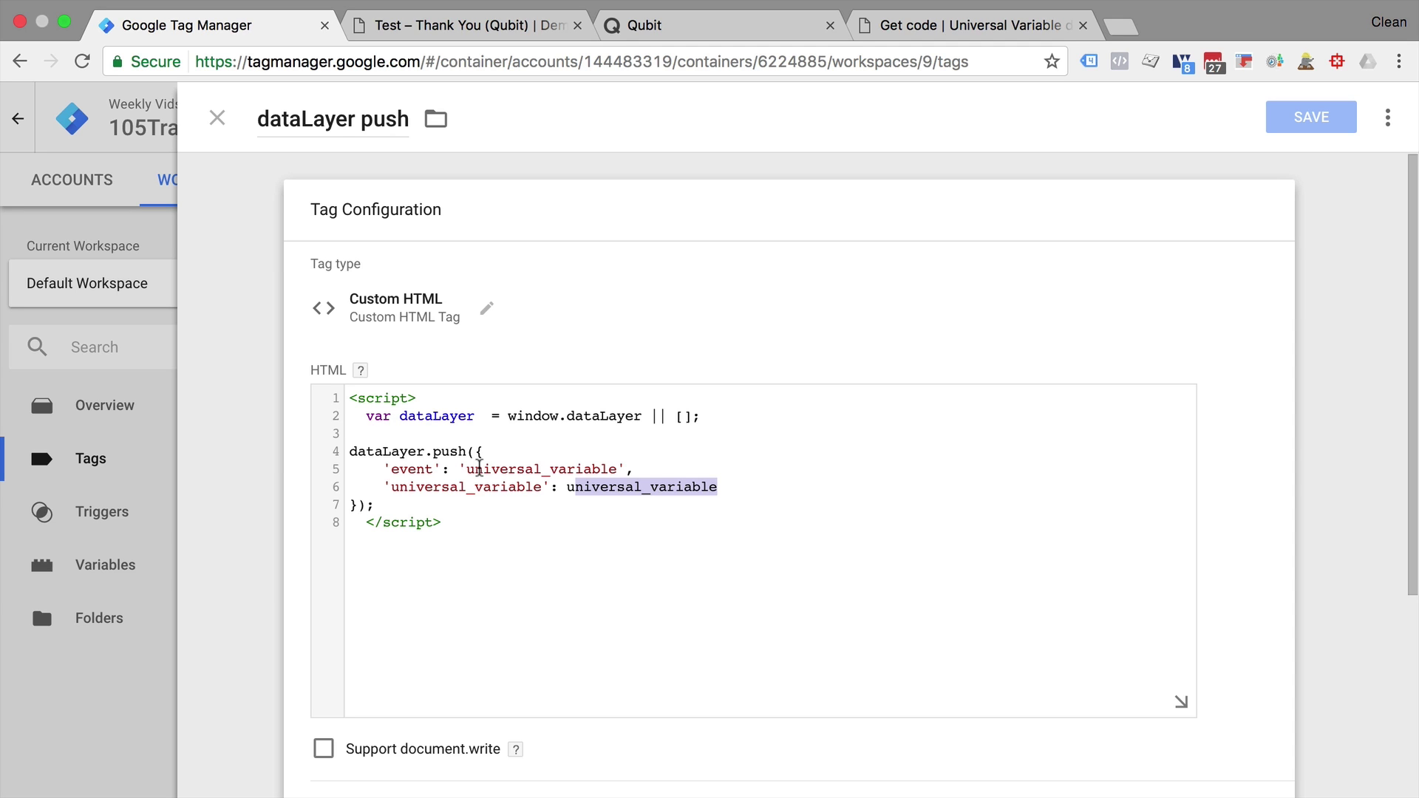
pyautogui.click(448, 22)
# Reload the test page, close DevTools and enlarge the preview debug panel.
pyautogui.click(82, 61)
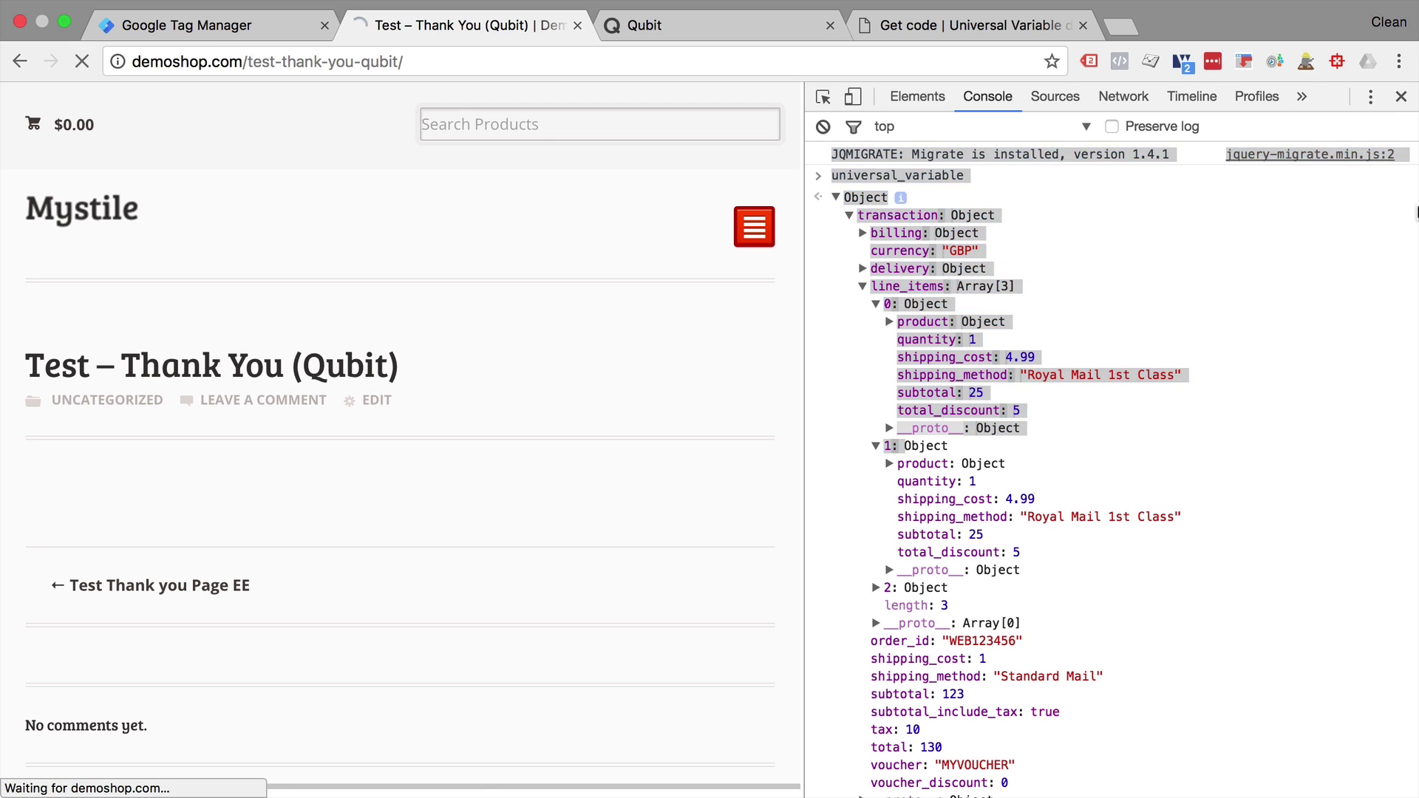
pyautogui.click(1401, 96)
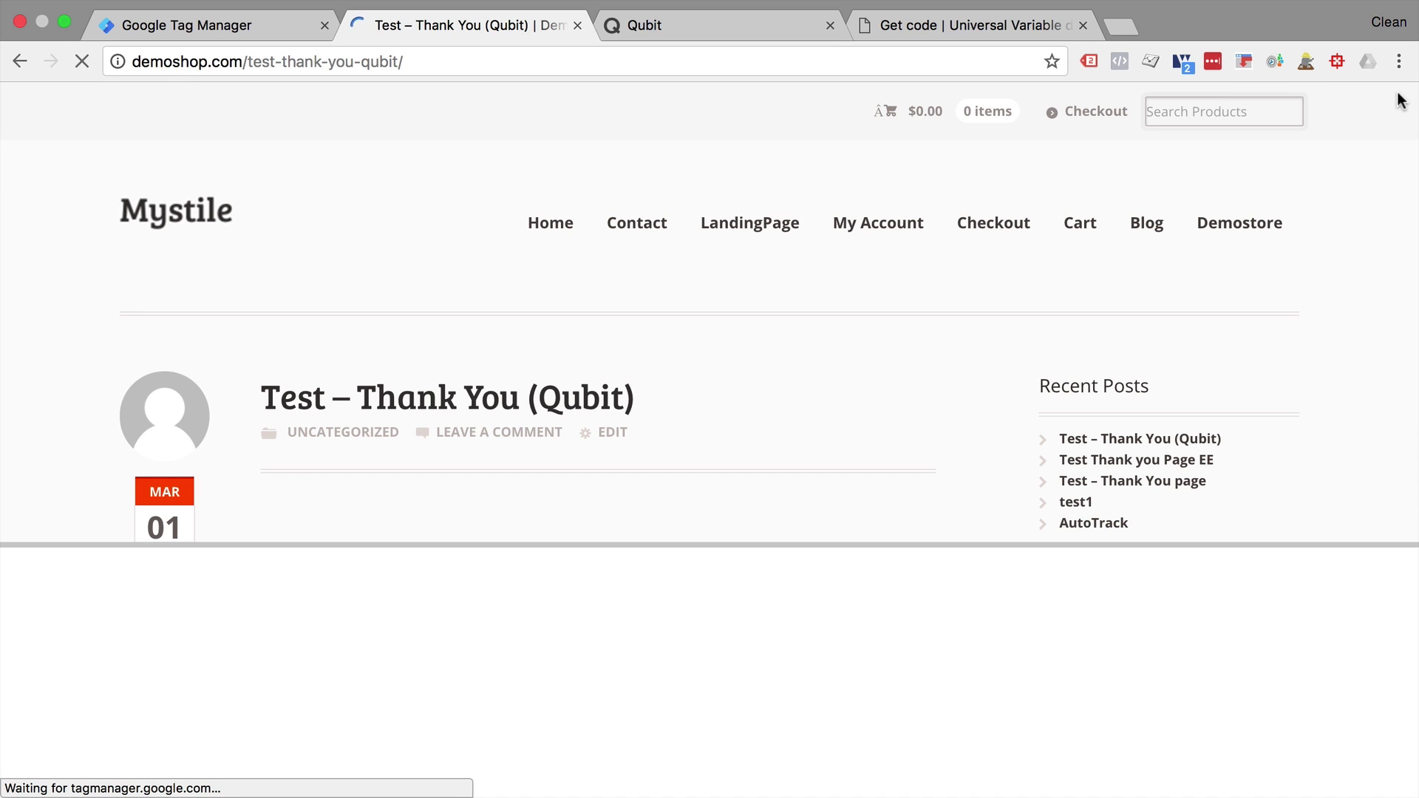
pyautogui.moveTo(678, 537); pyautogui.dragTo(770, 198)
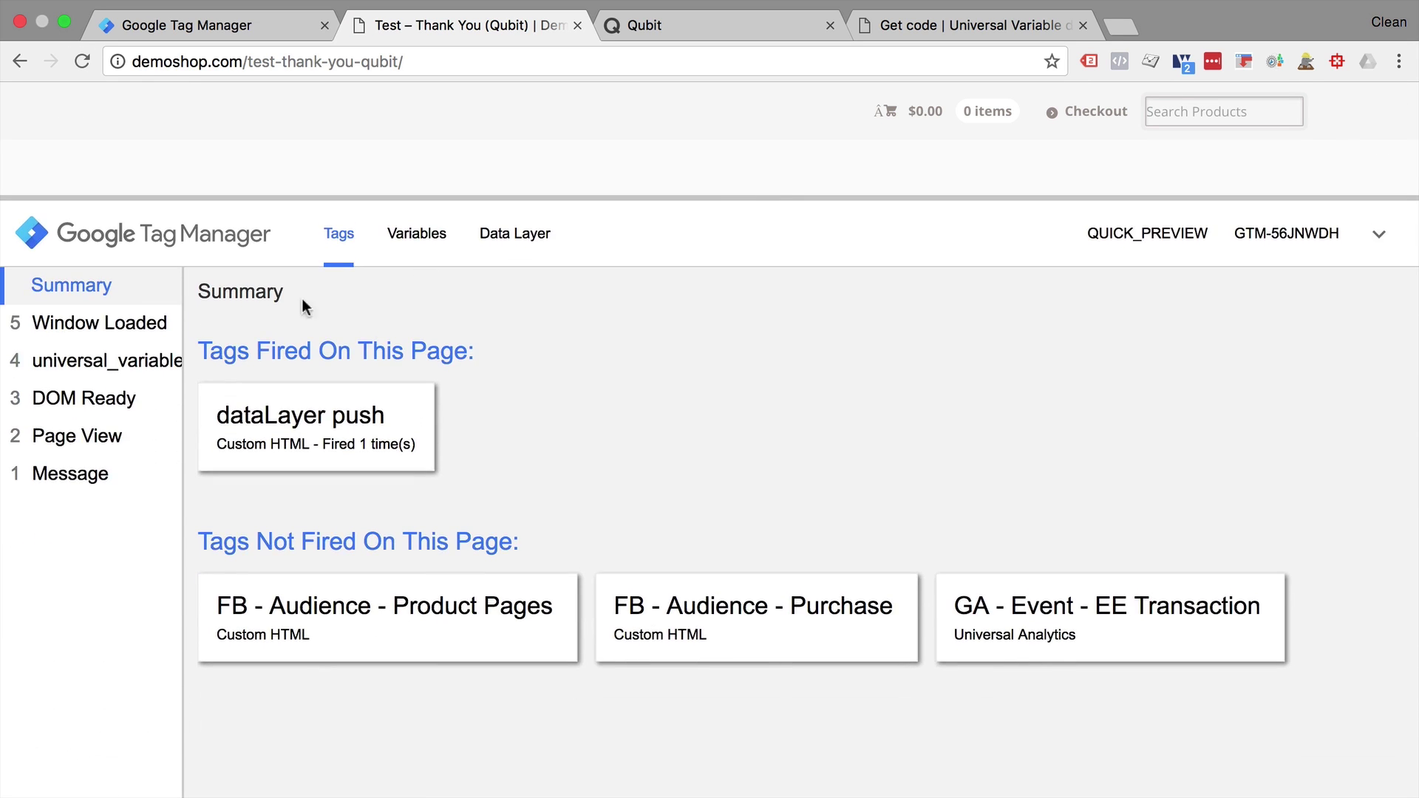
# Show the universal_variable event's Data Layer values: GBP transaction, total 130.
pyautogui.click(134, 372)
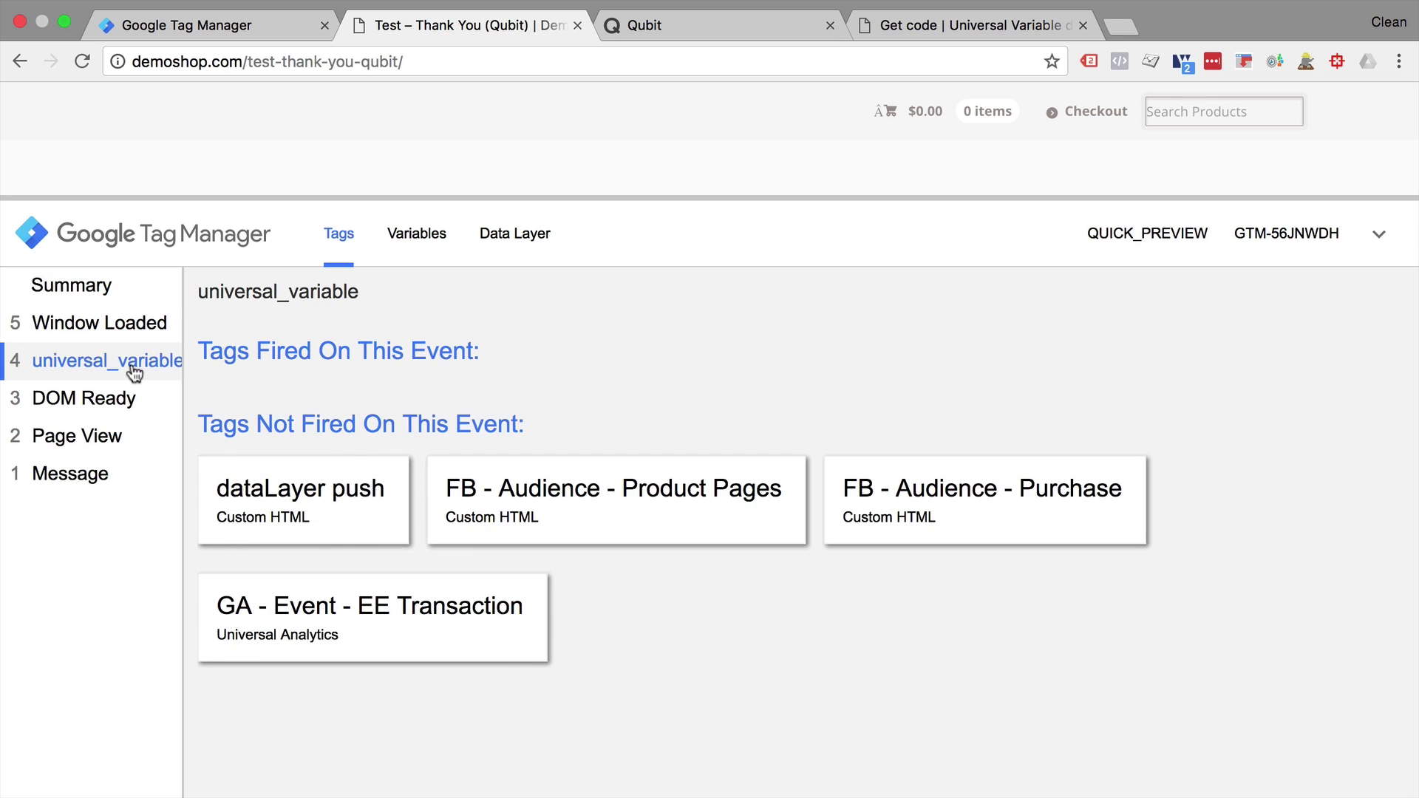
pyautogui.click(509, 255)
pyautogui.scroll(-3, 586, 403)
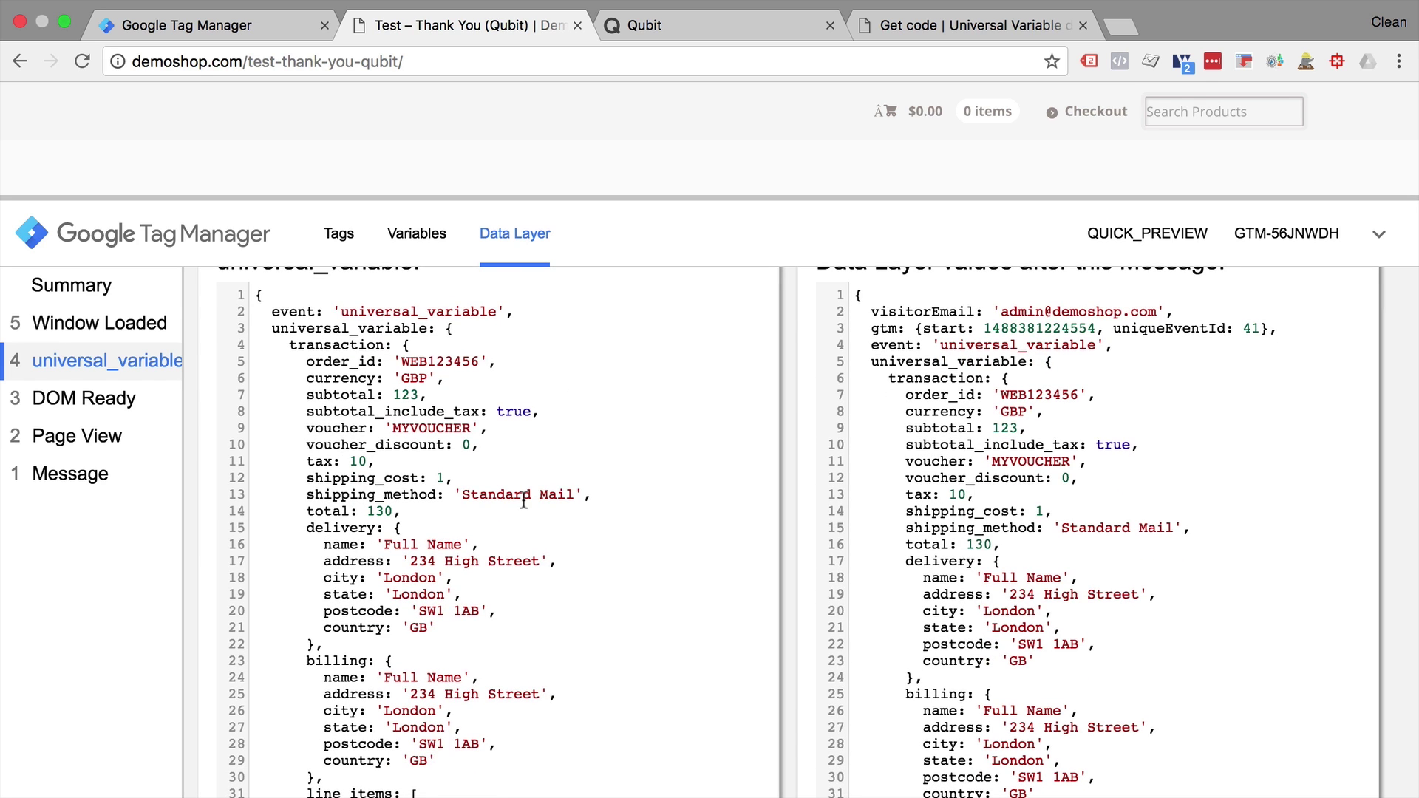
pyautogui.scroll(-10, 523, 501)
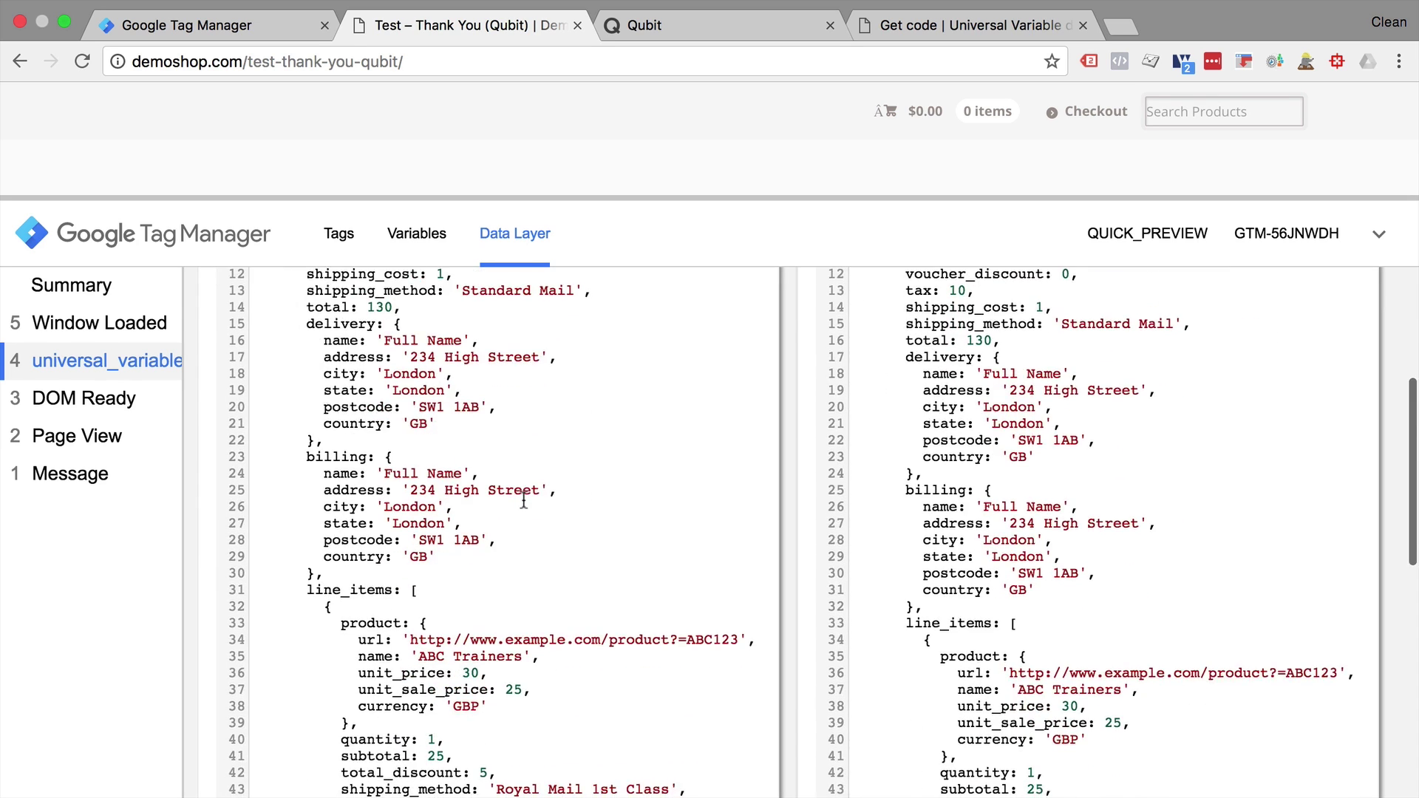
pyautogui.scroll(9, 523, 501)
pyautogui.scroll(5, 523, 501)
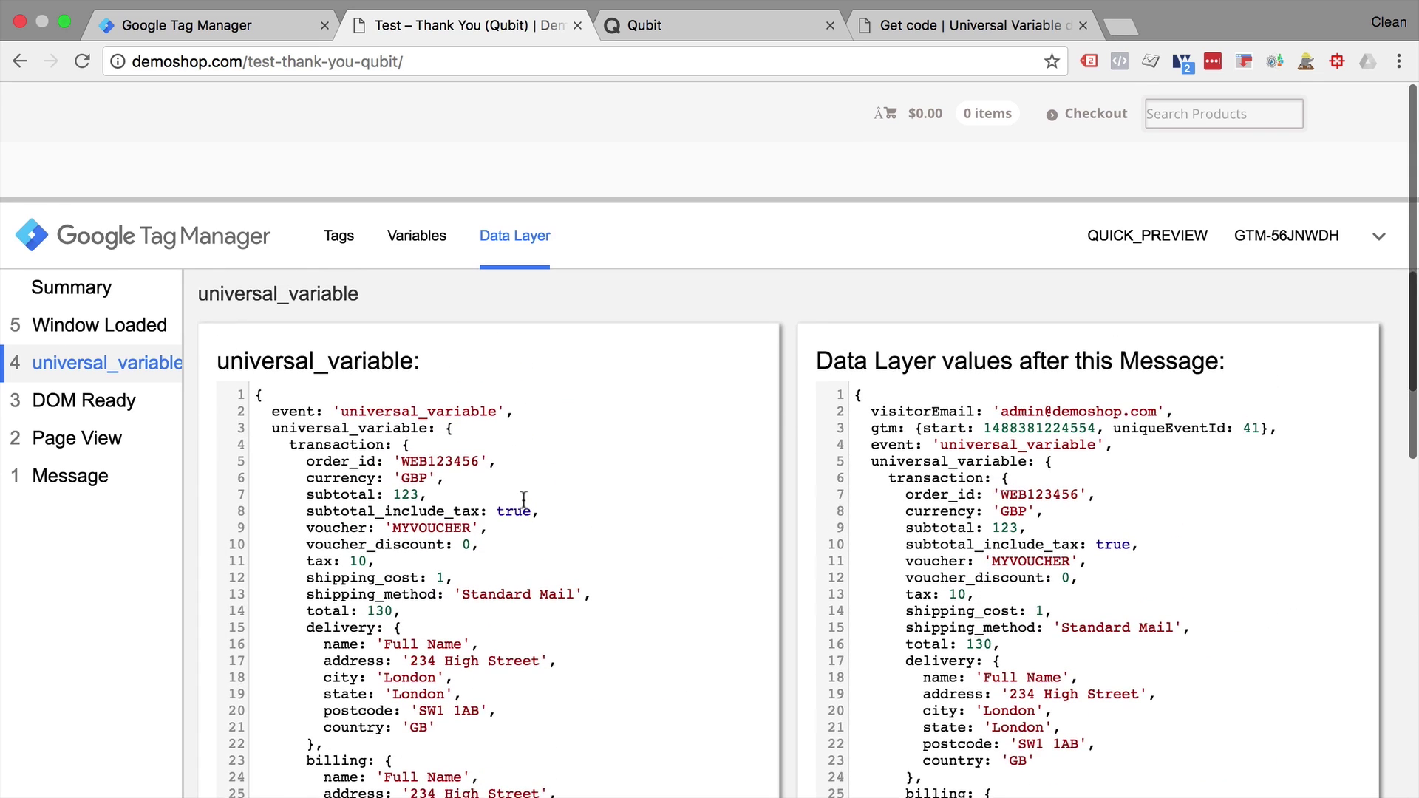